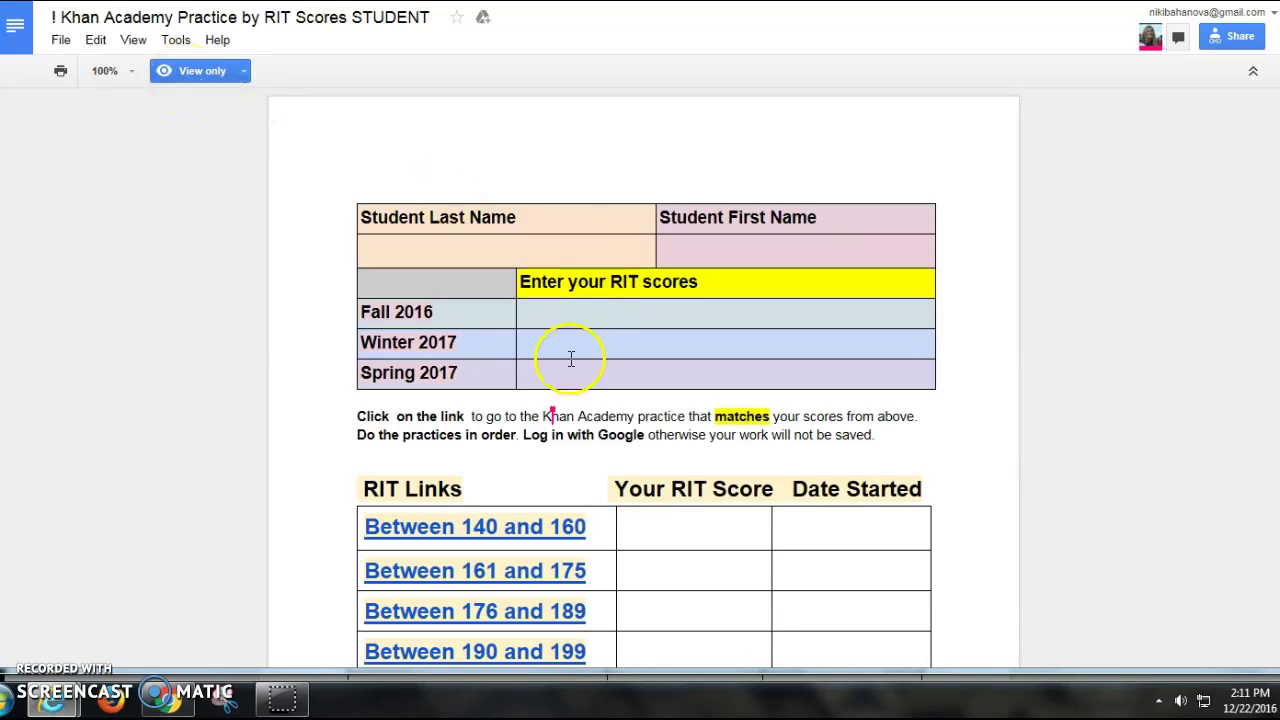
Step: Try entering a Fall 2016 score, find the document is view-only, and bring up the File menu
double_click(584, 318)
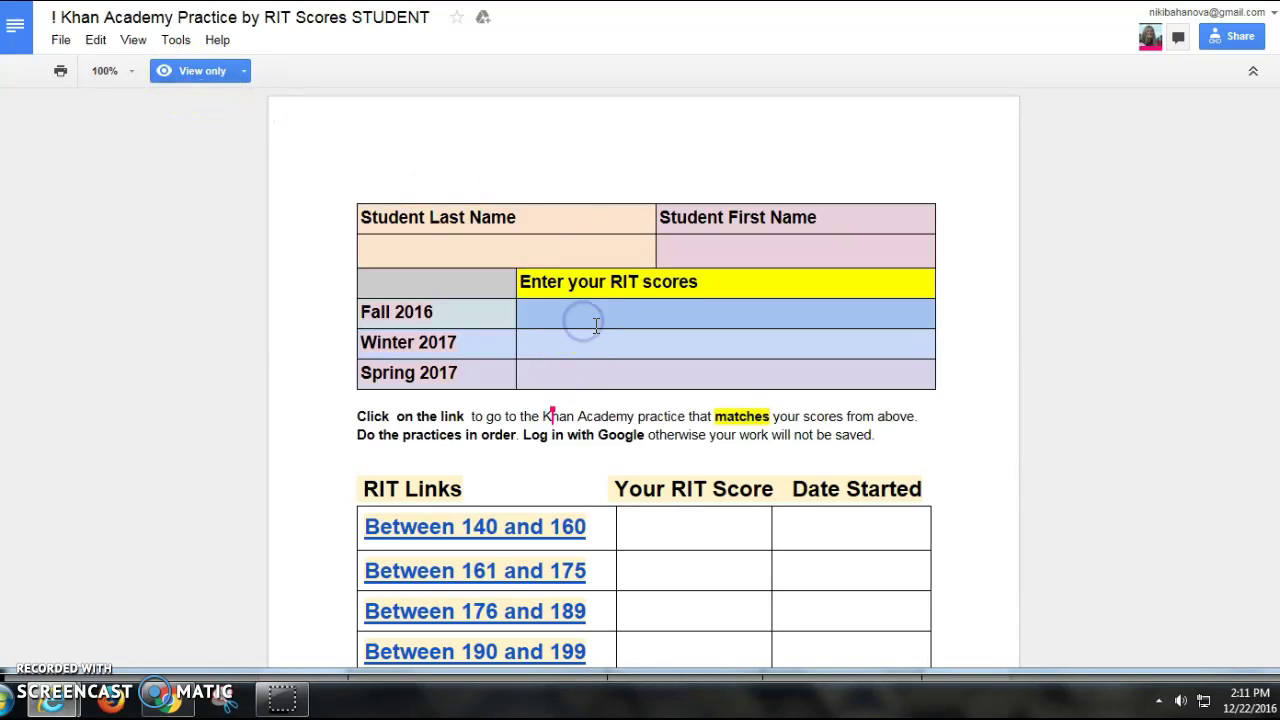
click(600, 316)
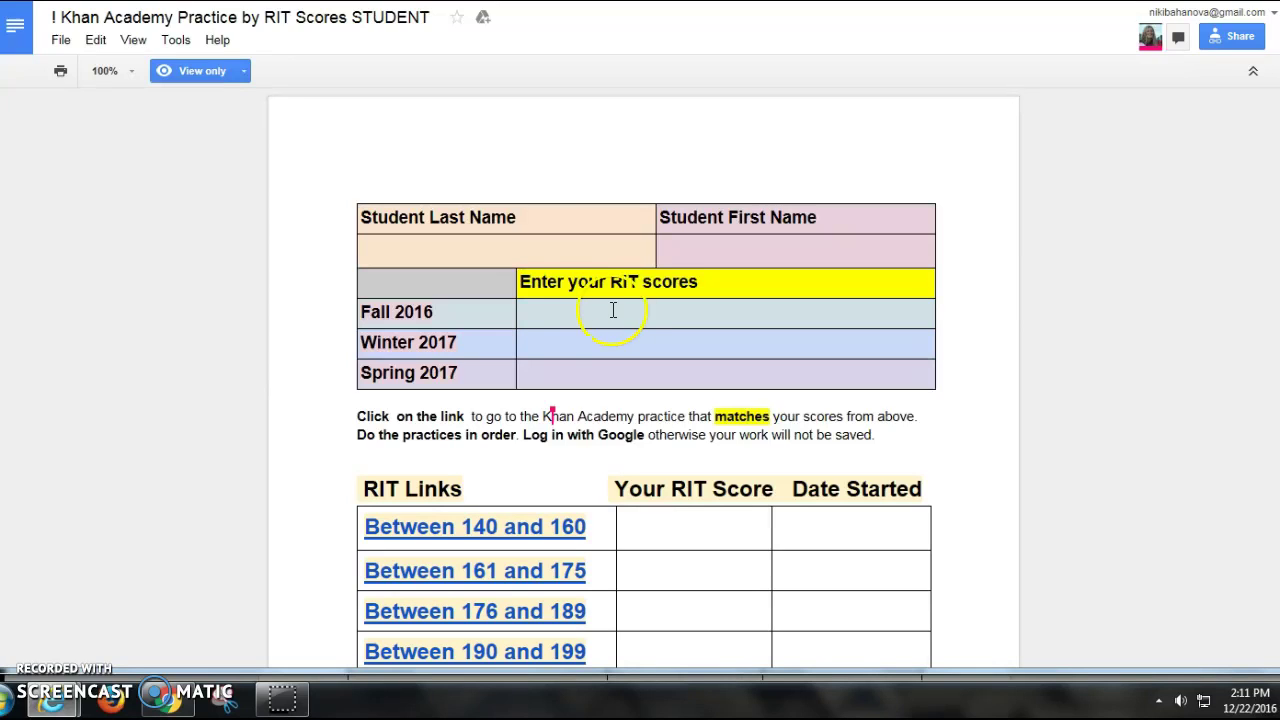
click(60, 42)
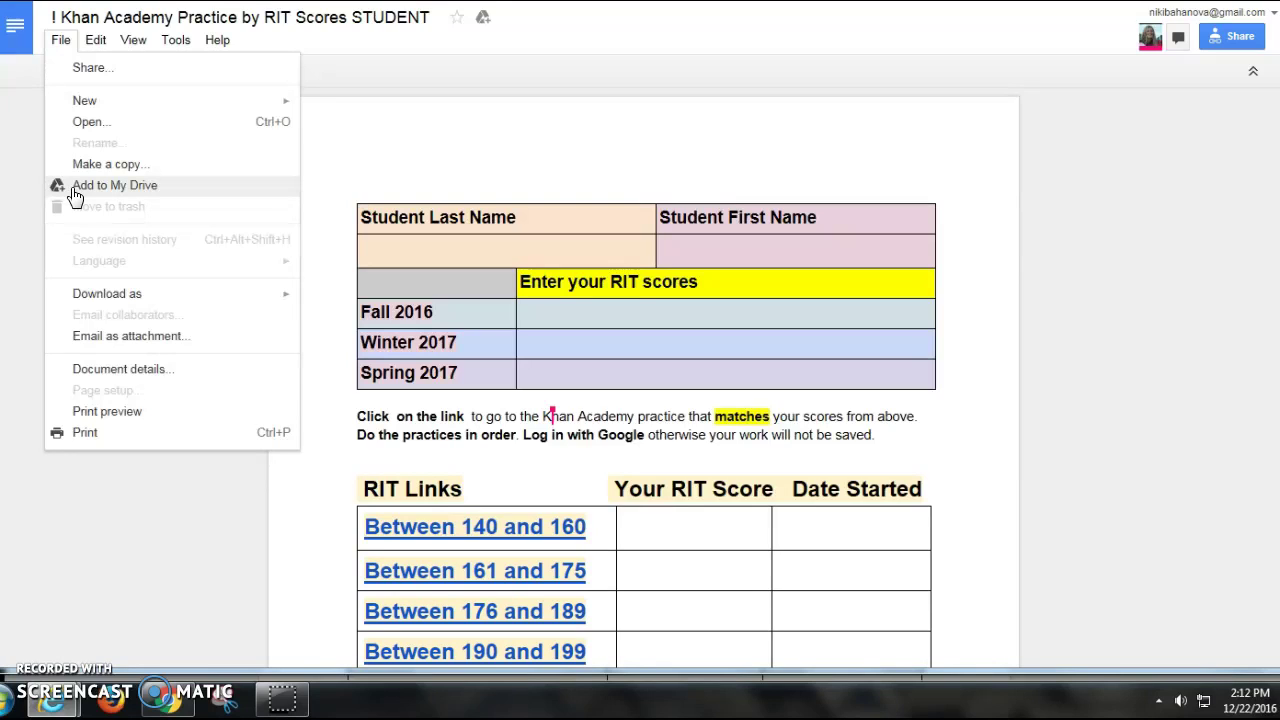
Step: Make an editable copy named 'Copy of ! Khan Academy Practice by RIT Scores STUDENT'
click(146, 166)
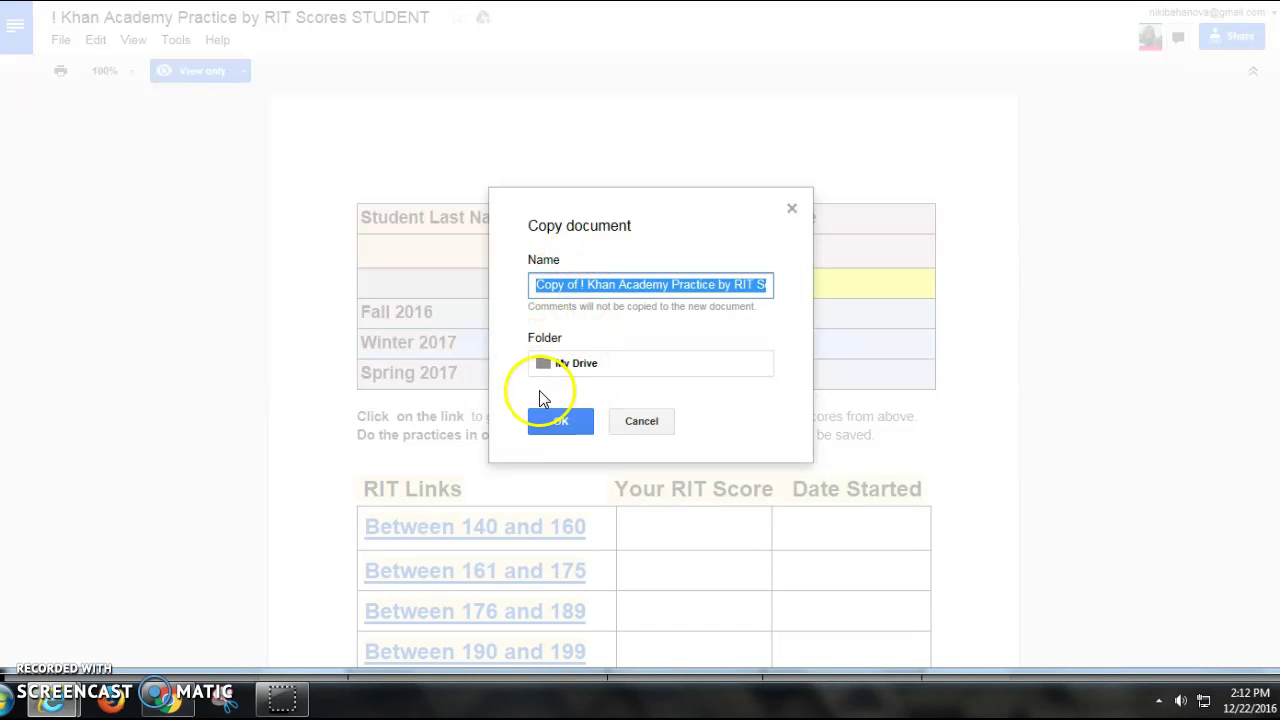
click(575, 284)
drag(584, 284, 527, 284)
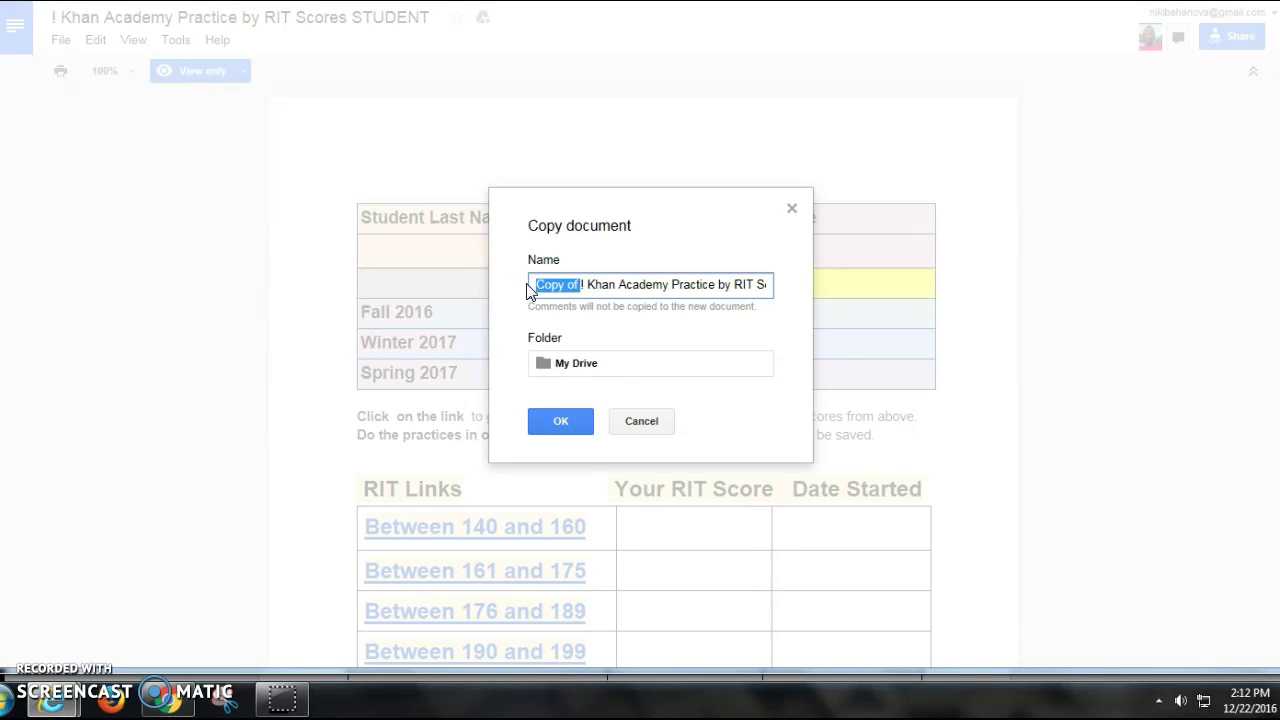
click(566, 421)
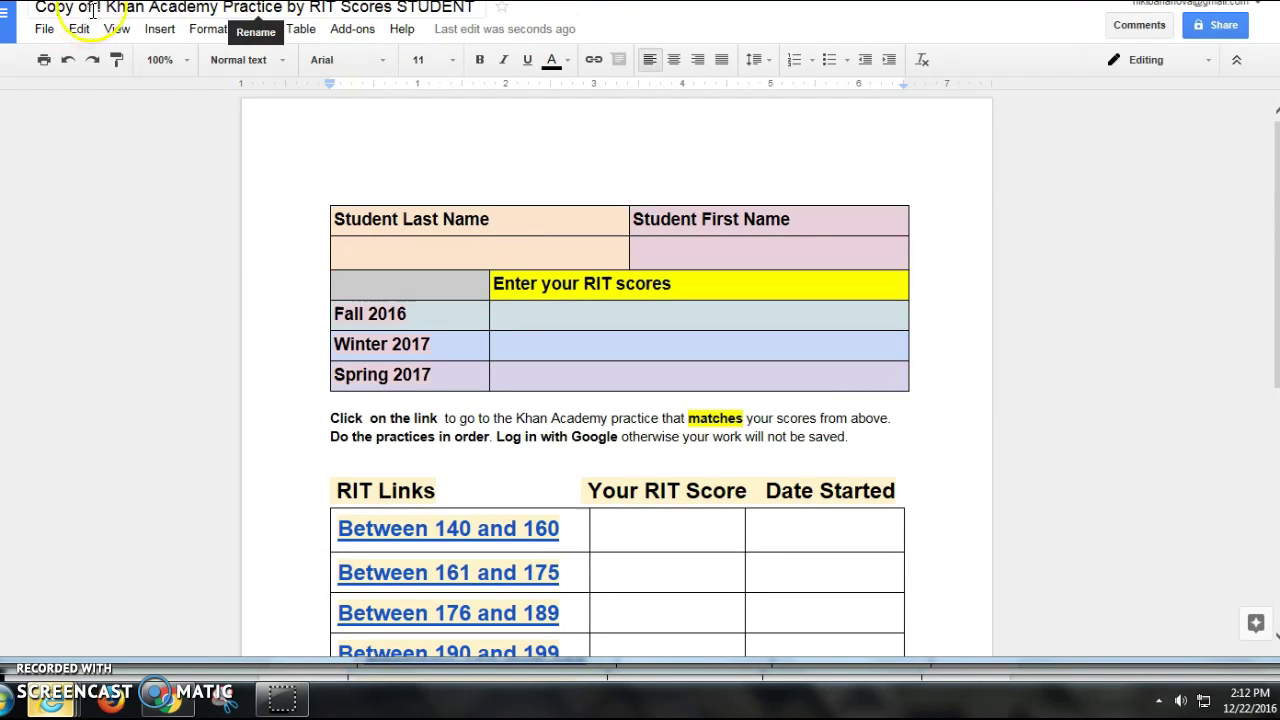
Step: Replace the word STUDENT in the copy's title with the student's full name
click(410, 8)
drag(404, 8, 474, 8)
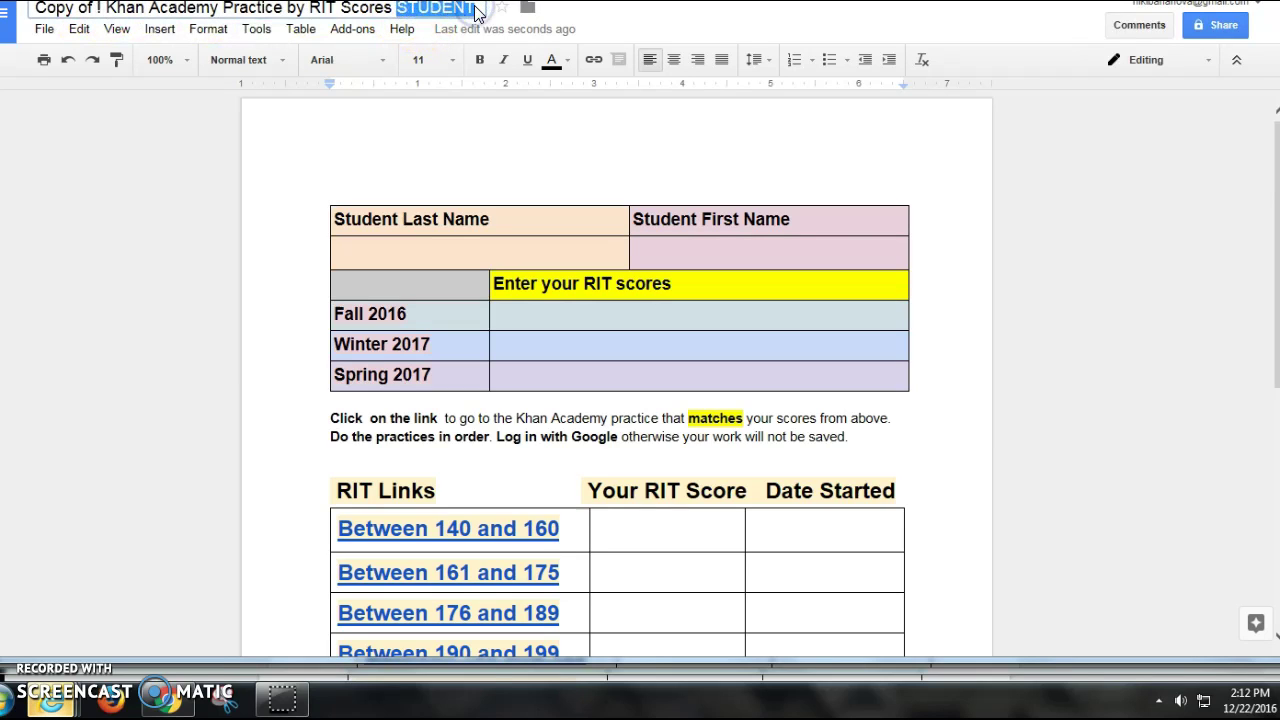
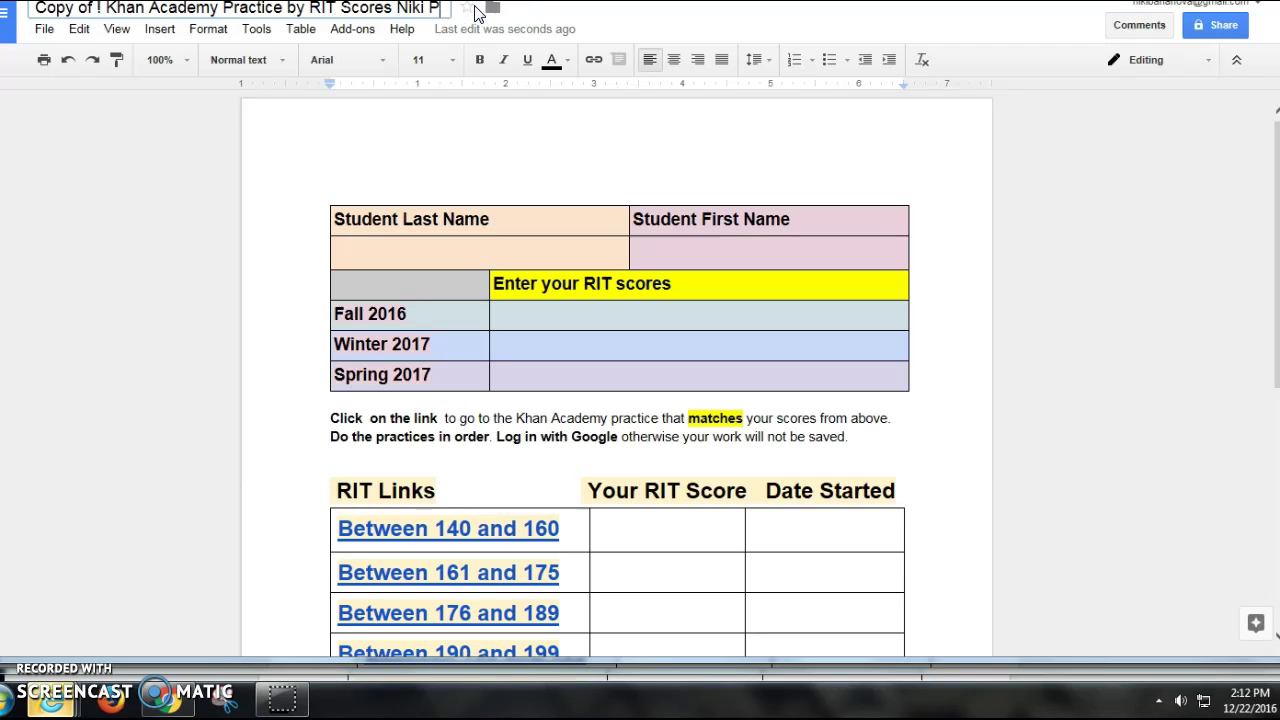
click(488, 50)
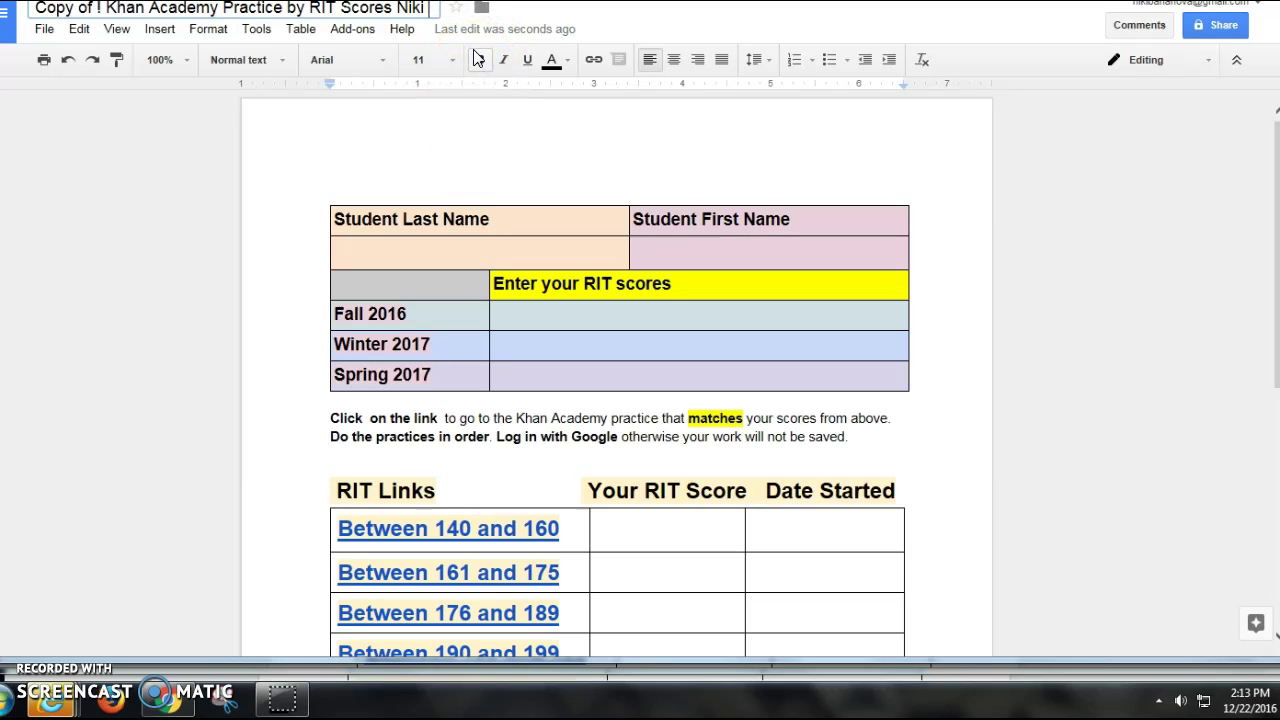
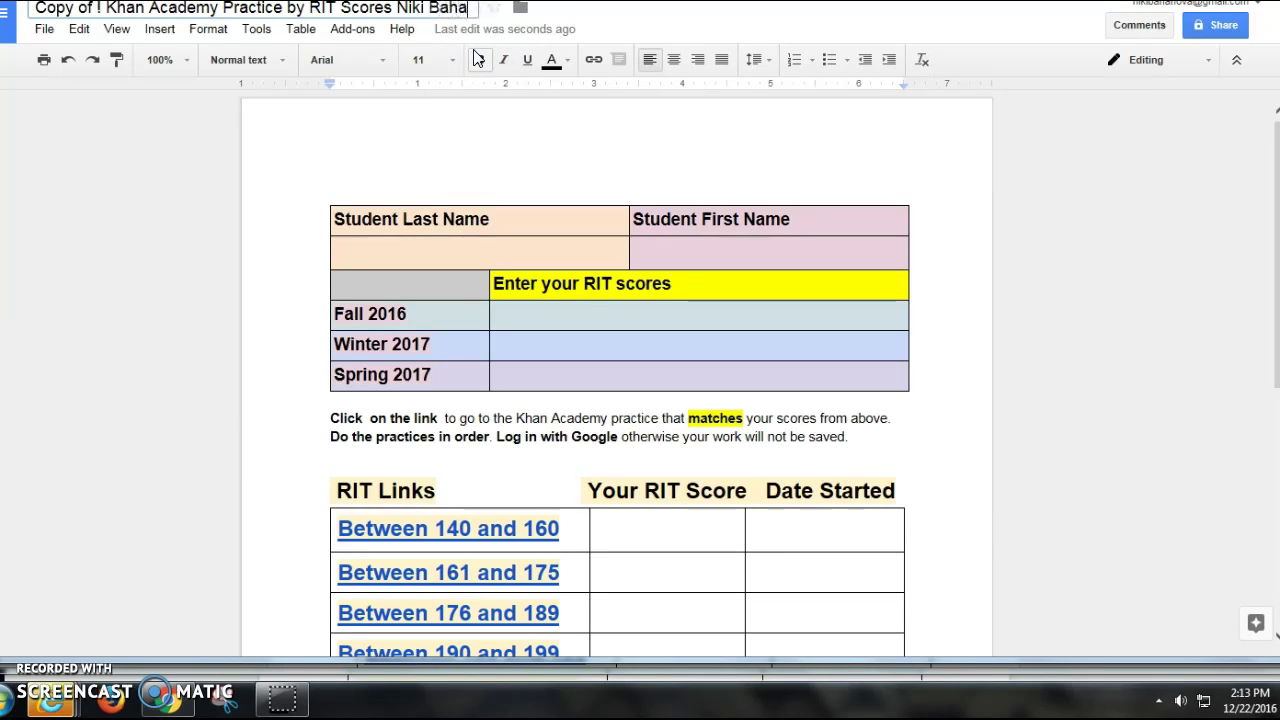
Step: Fill the Last Name and First Name cells with the student's surname and first name
click(497, 253)
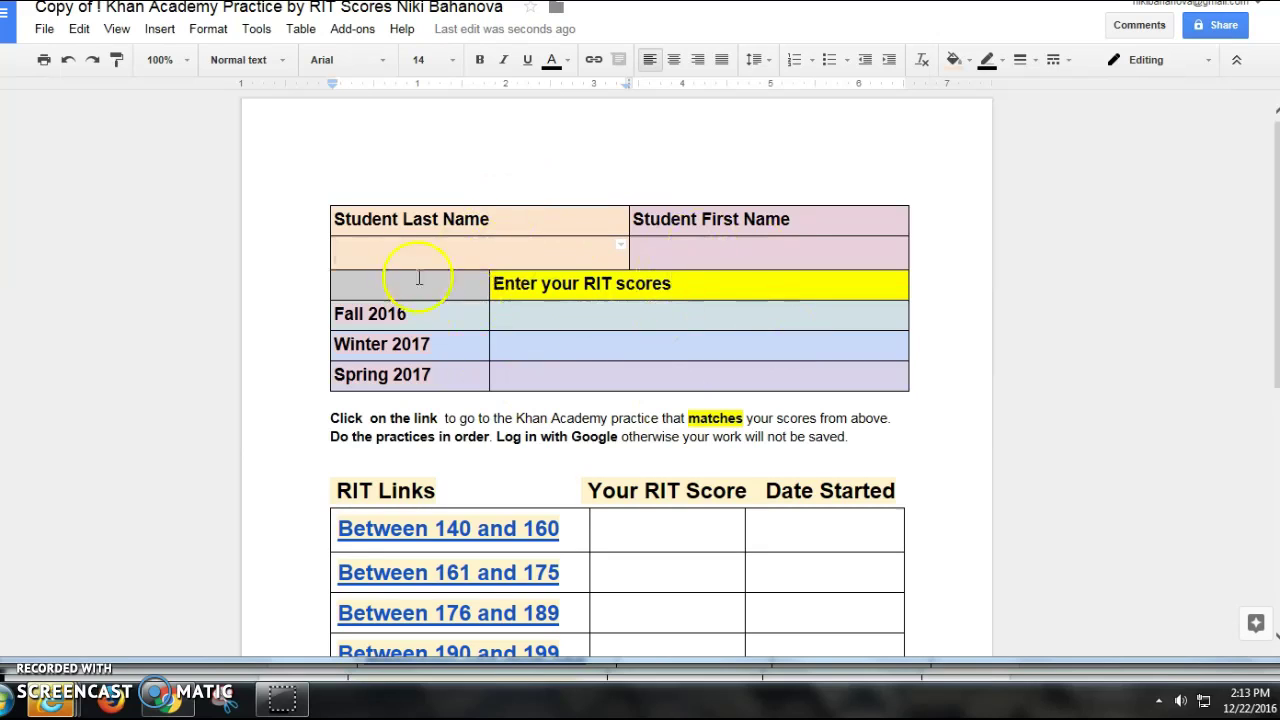
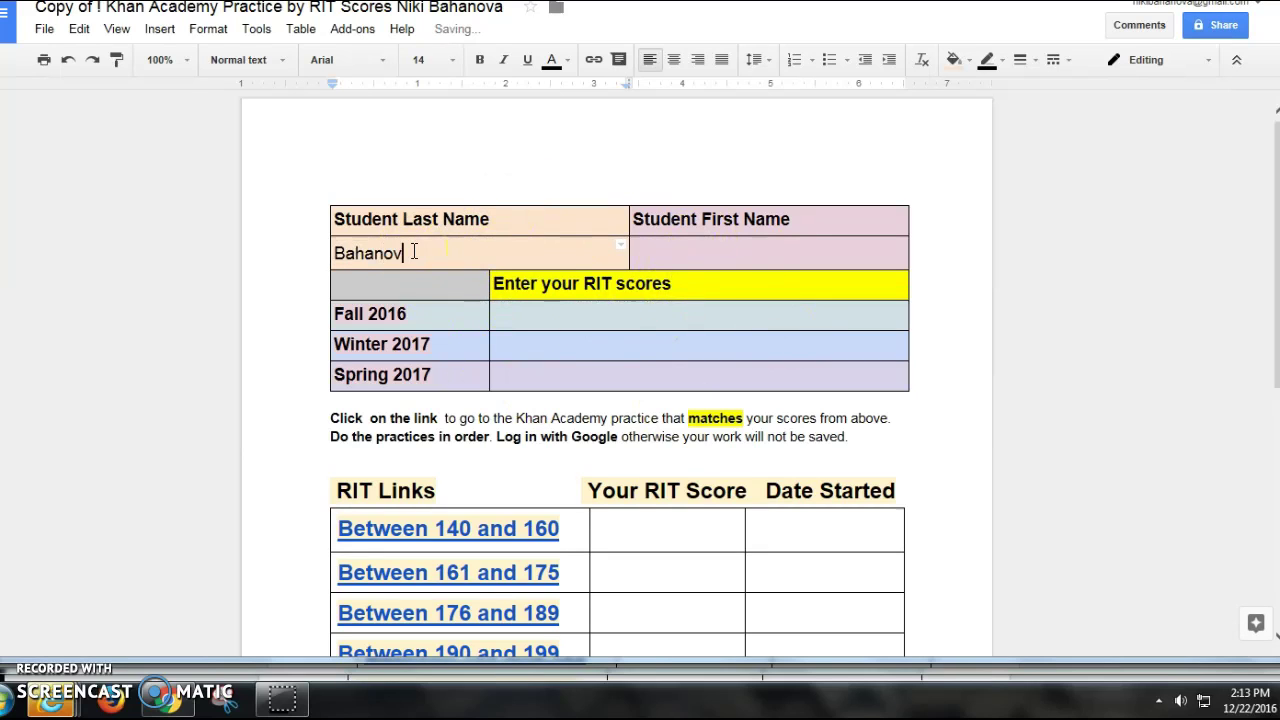
click(777, 246)
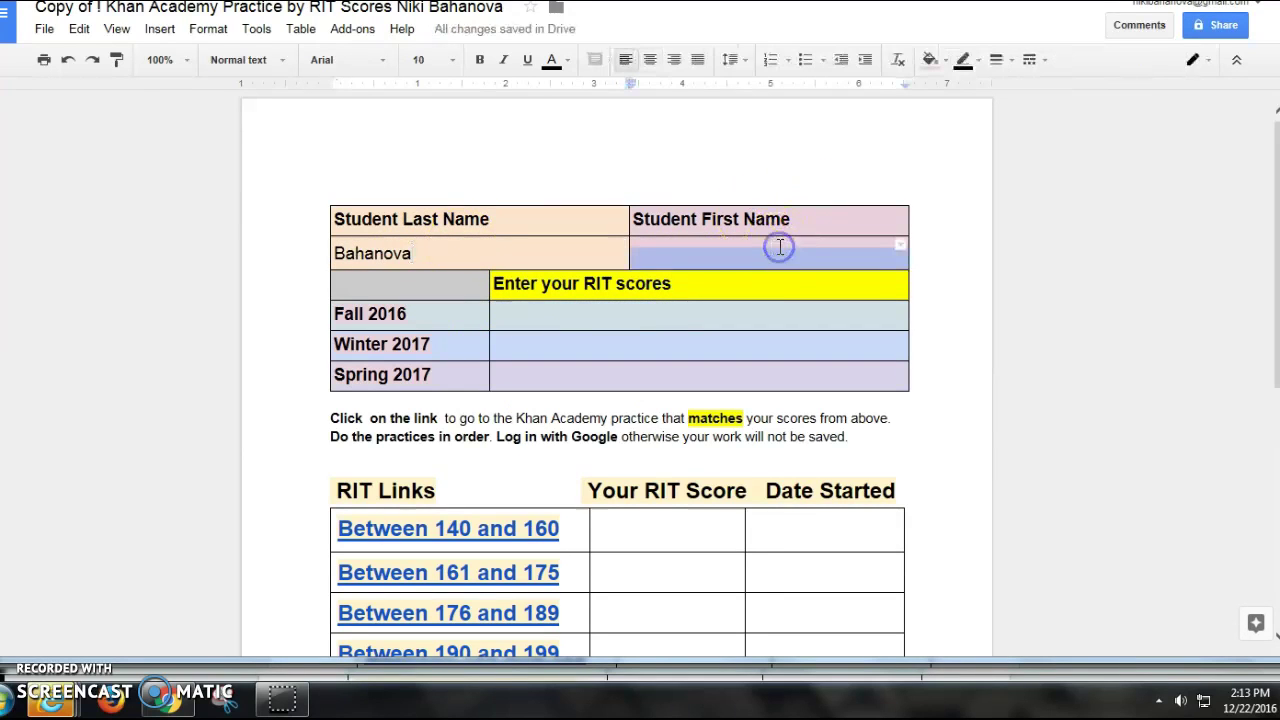
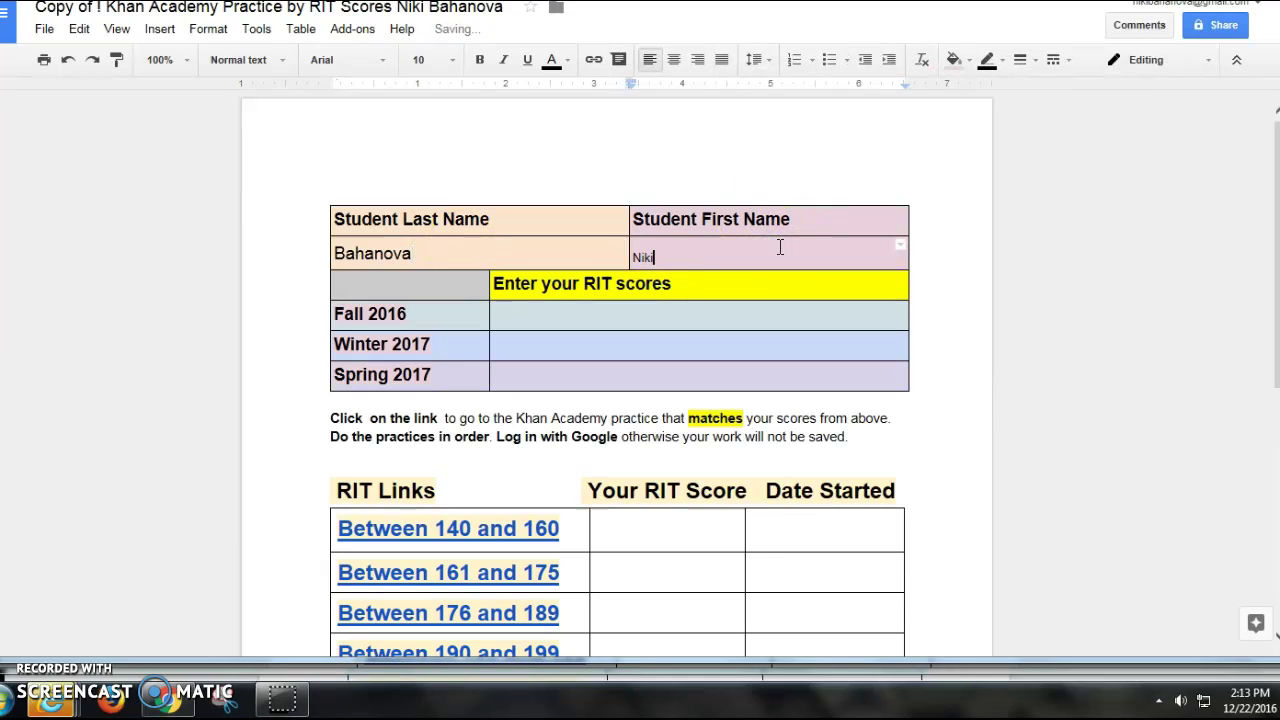
click(580, 315)
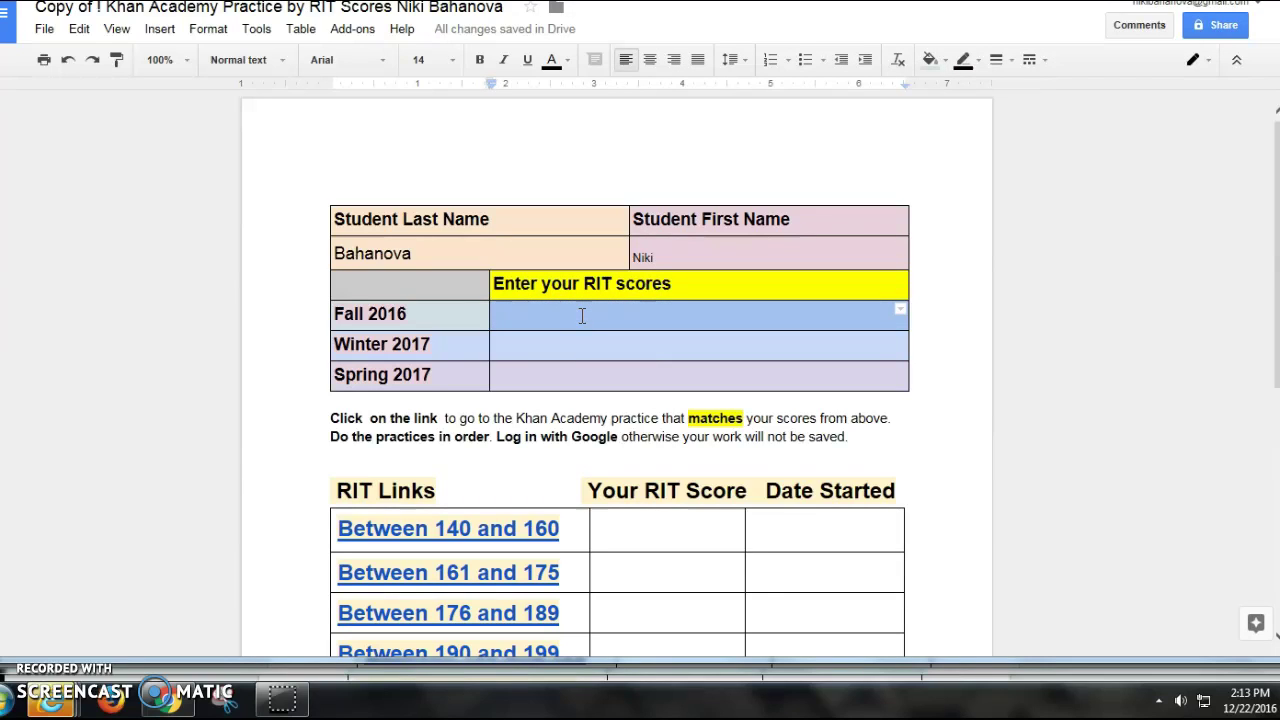
Step: Enter 214 as the Fall 2016 RIT score
click(581, 315)
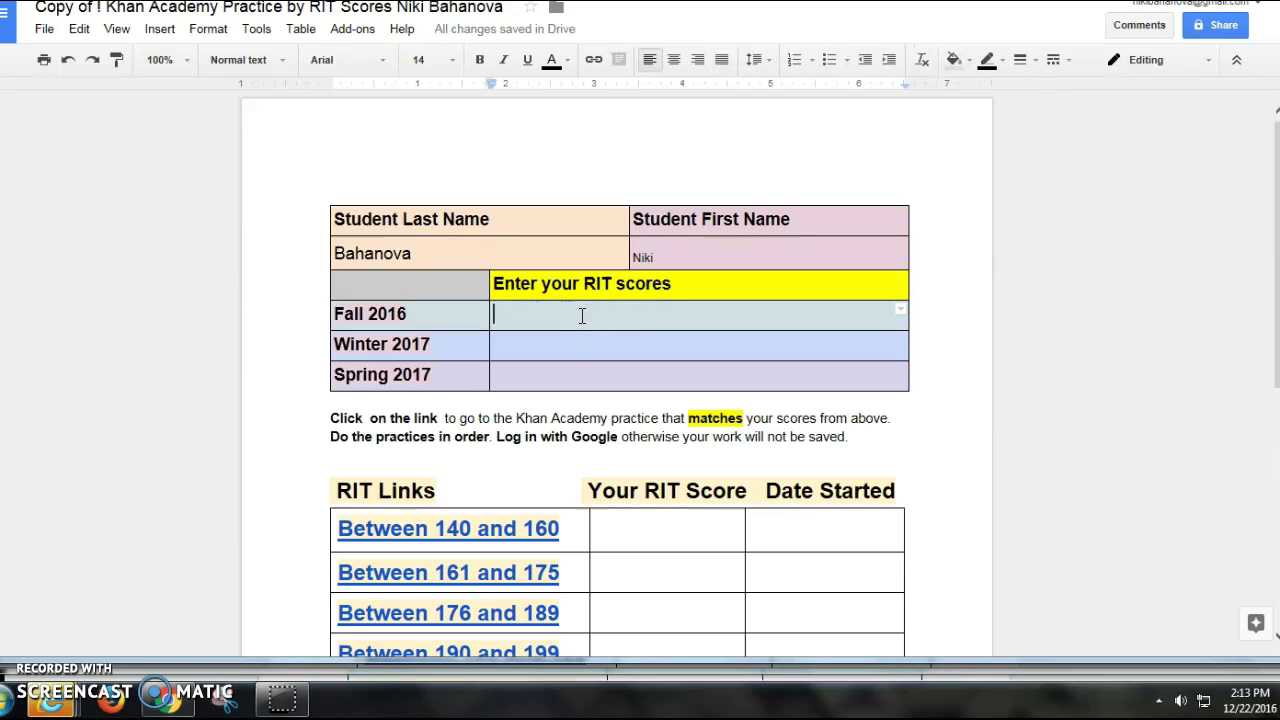
text(214)
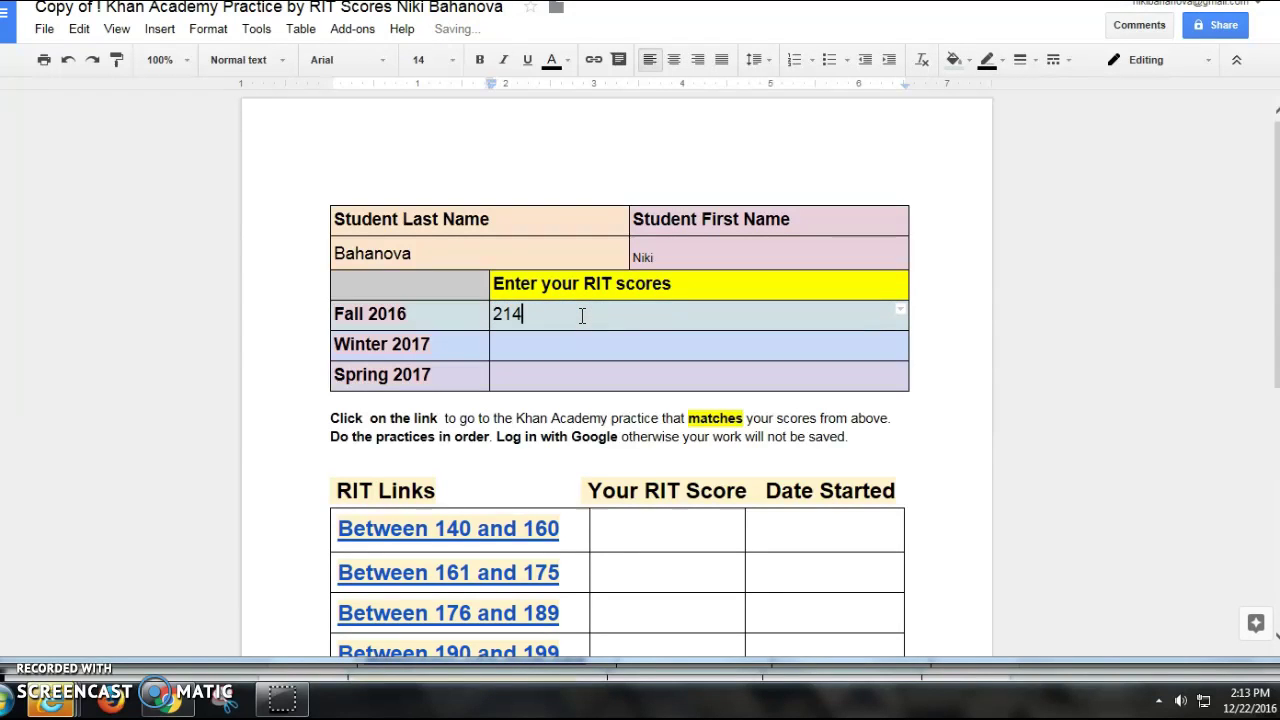
click(533, 315)
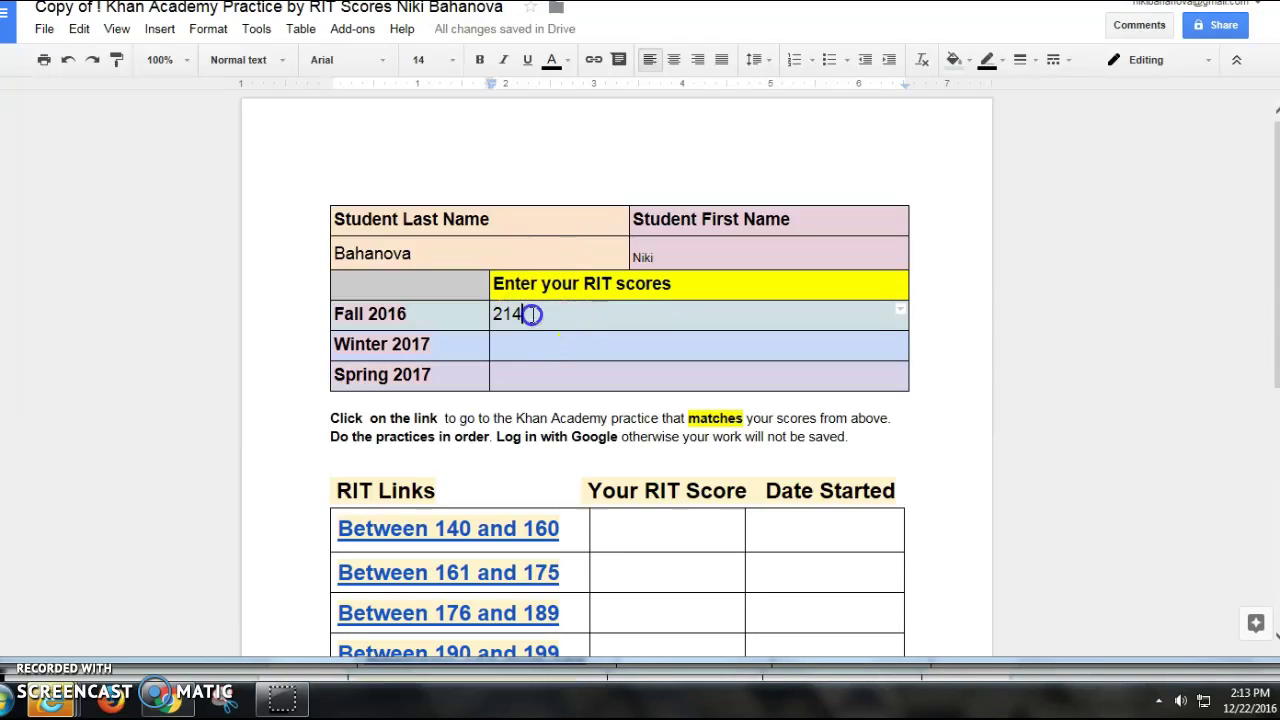
click(388, 314)
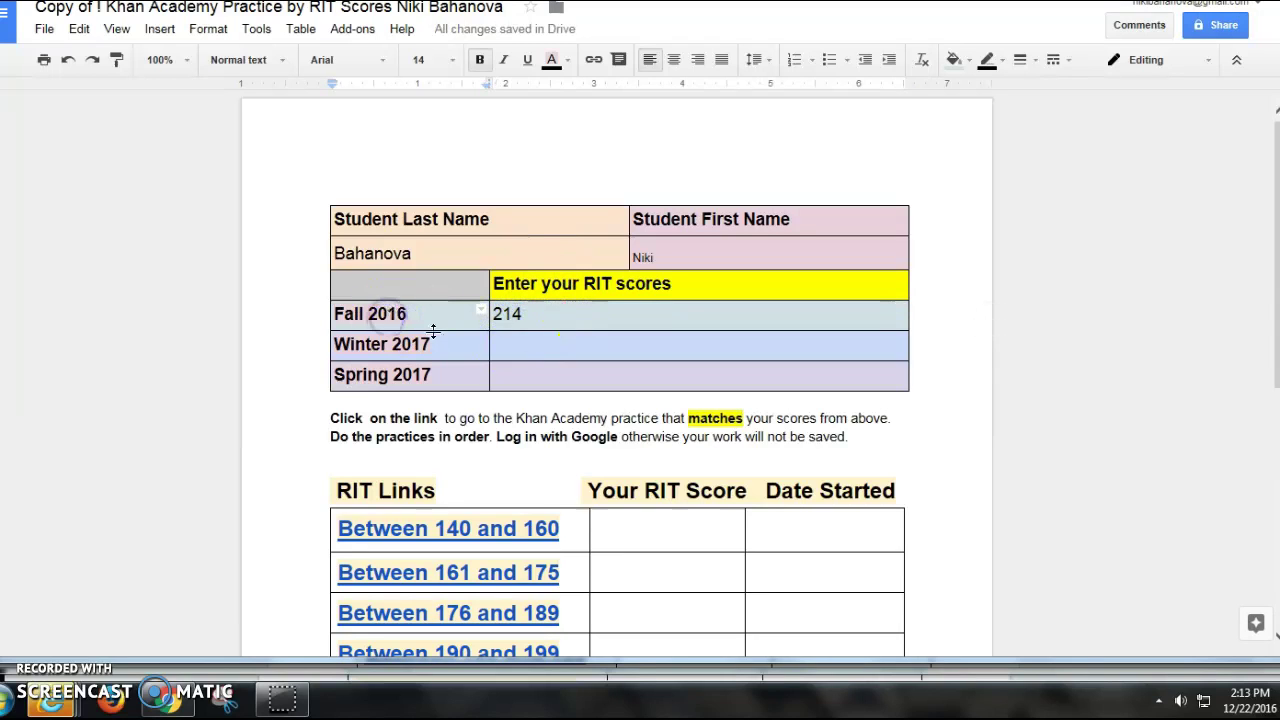
Step: Highlight the instructions to click the link and do the practices in order
drag(330, 418, 886, 421)
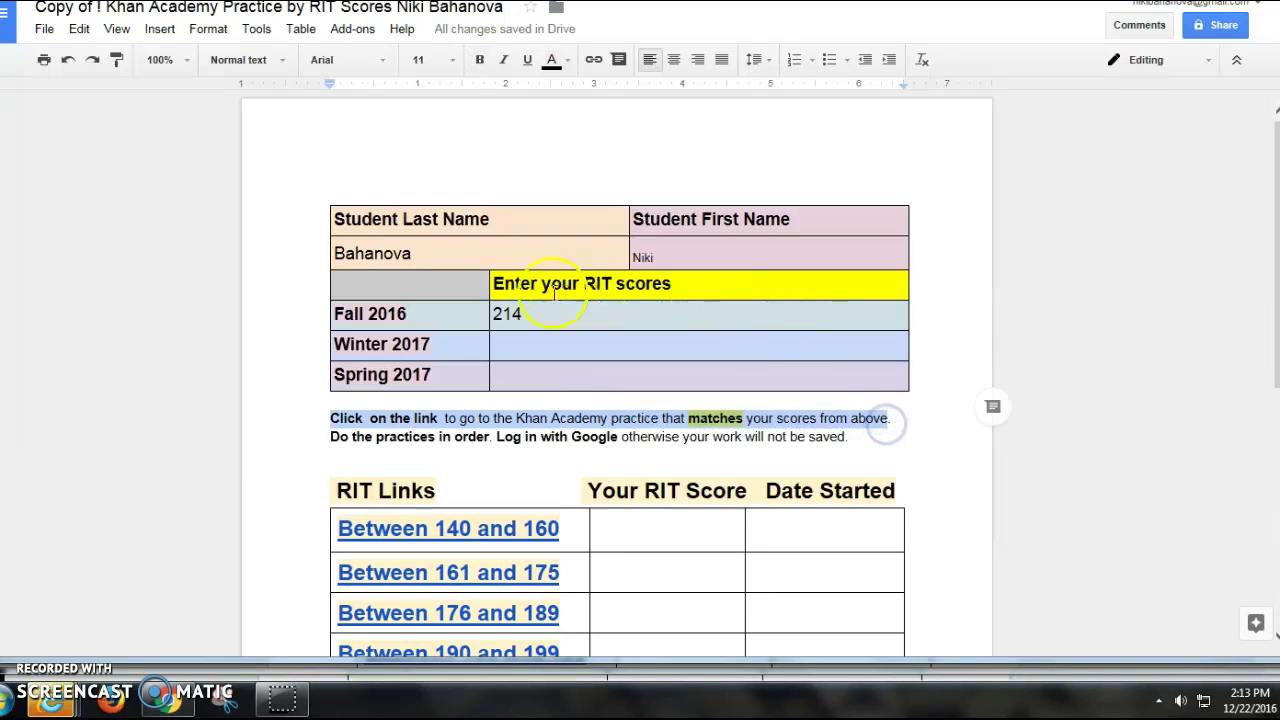
drag(522, 315, 493, 313)
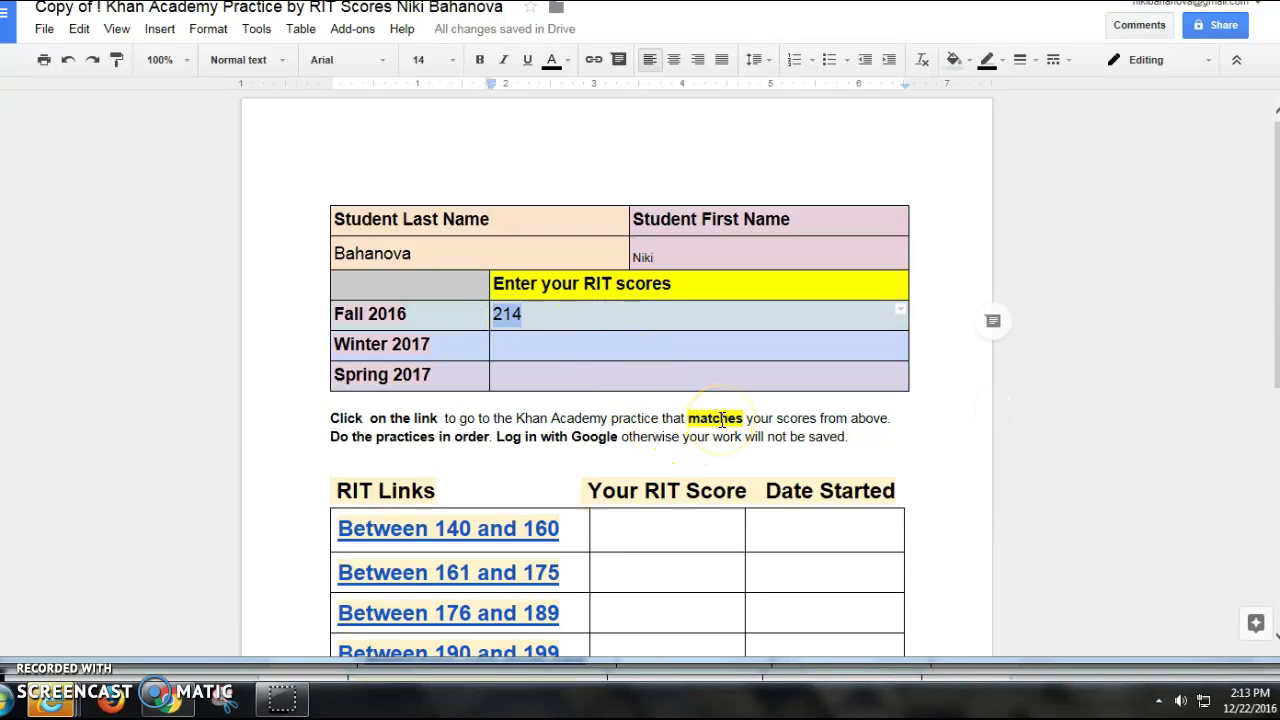
scroll(720, 420, down, 1)
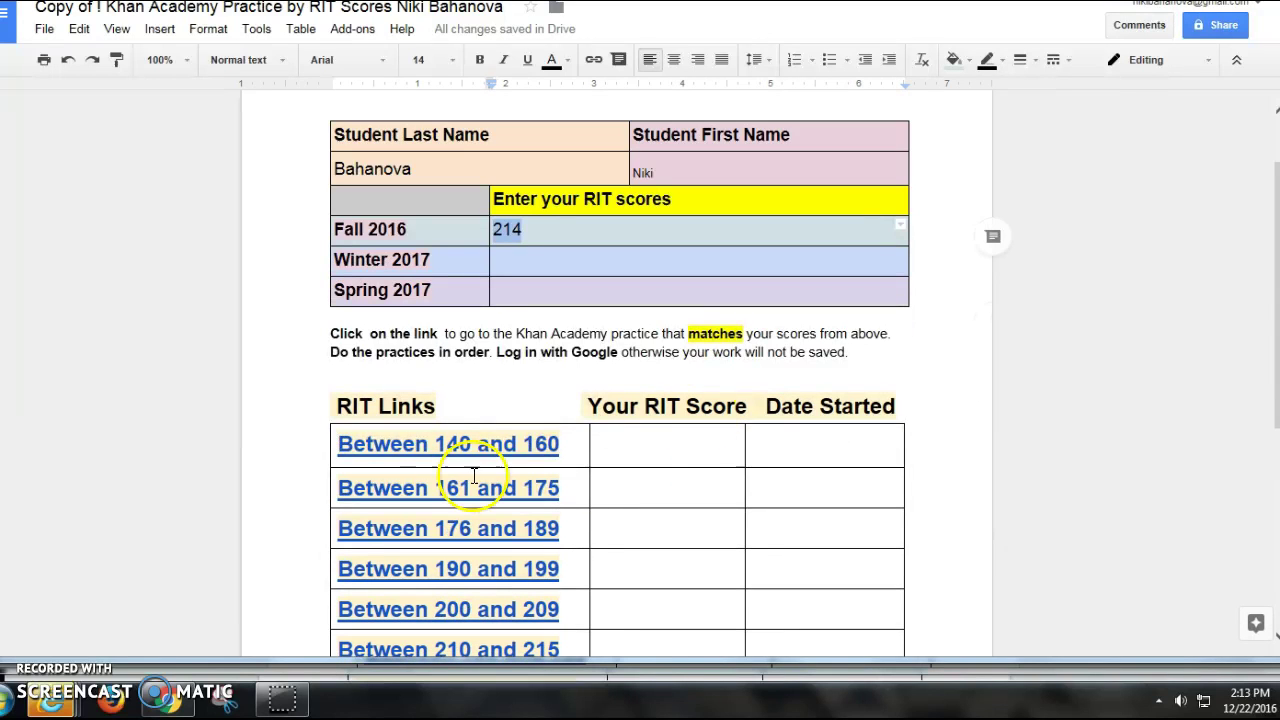
drag(331, 353, 610, 350)
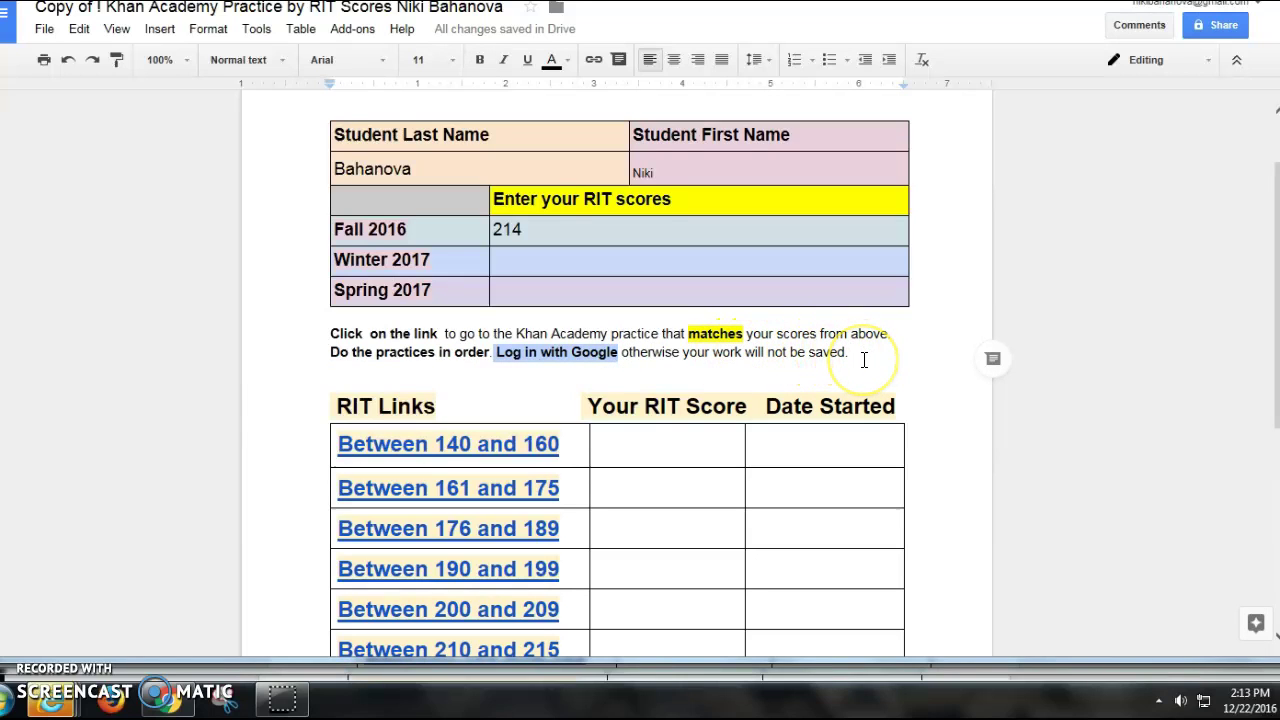
click(537, 371)
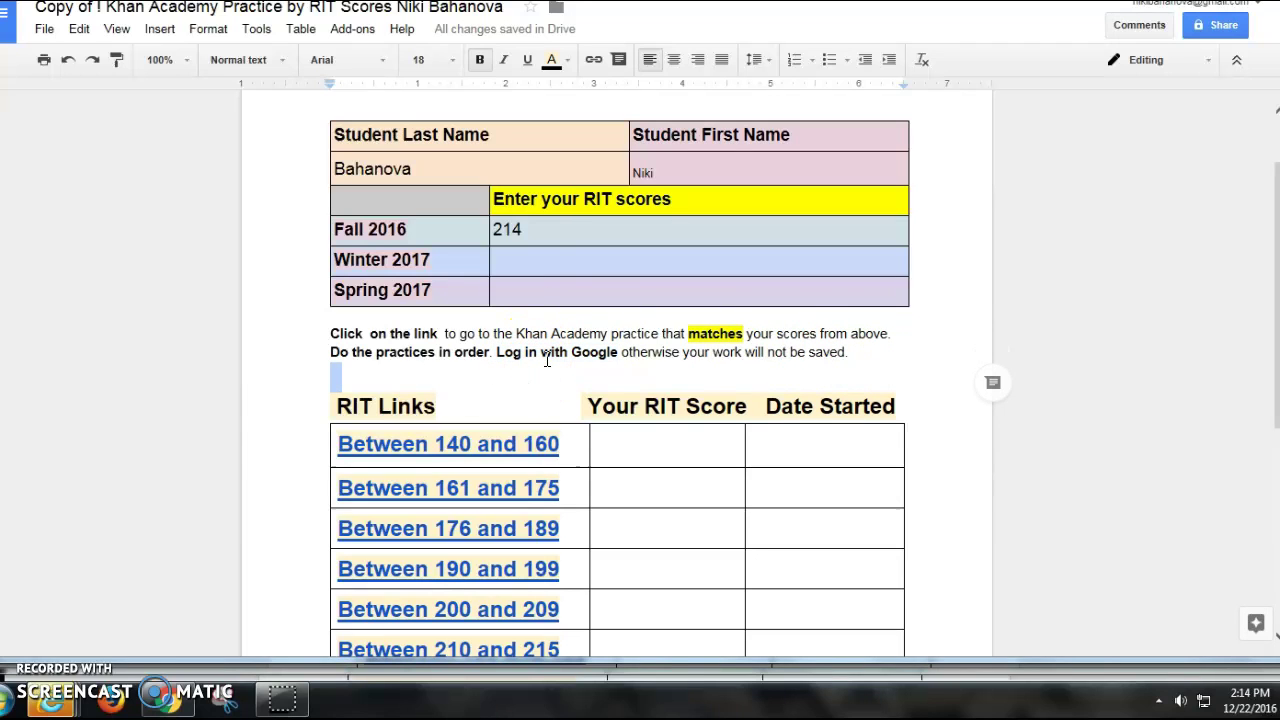
click(494, 228)
double_click(494, 228)
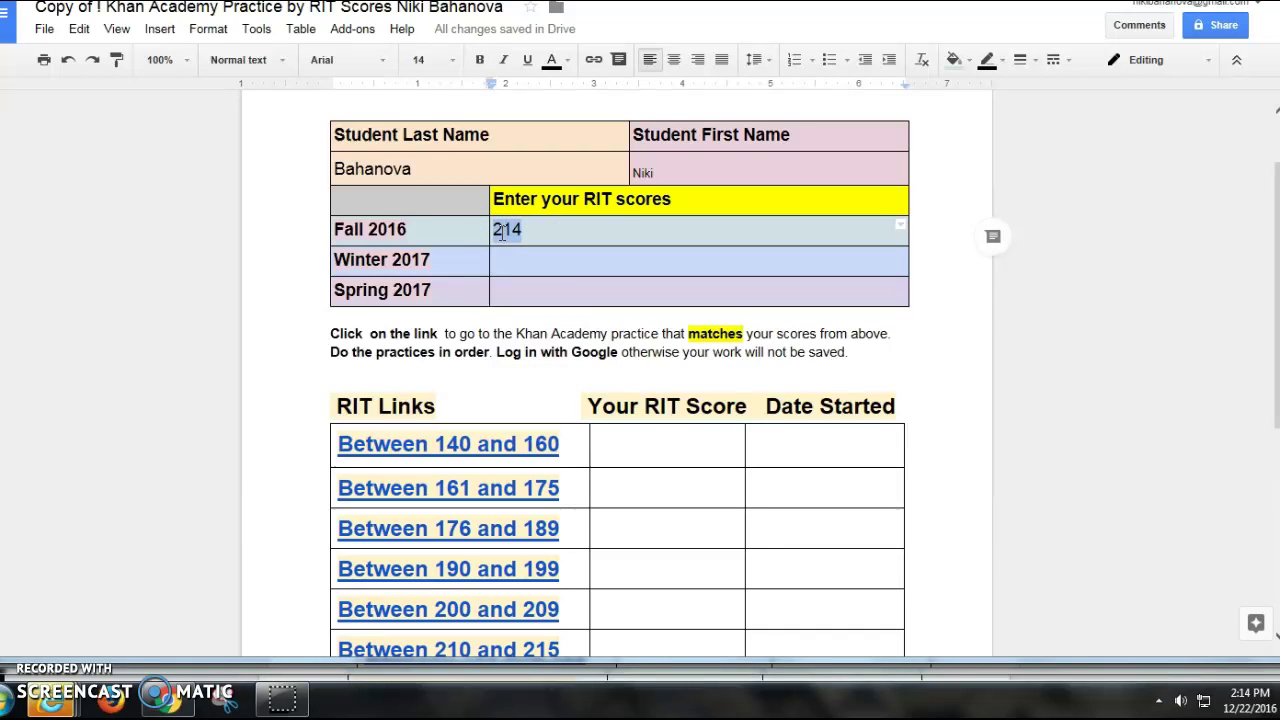
Step: Record score 214 and start date 01/23/2016 in the Between 210 and 215 row
scroll(651, 531, down, 1)
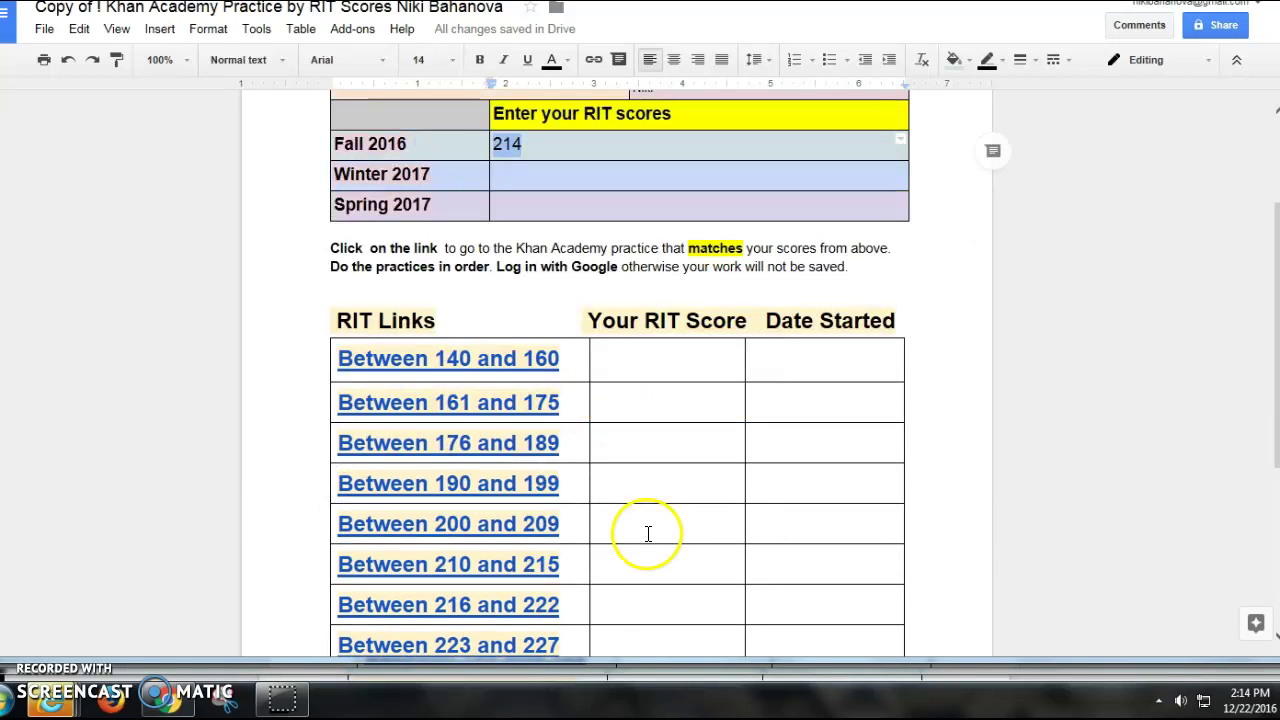
scroll(625, 470, down, 1)
double_click(624, 486)
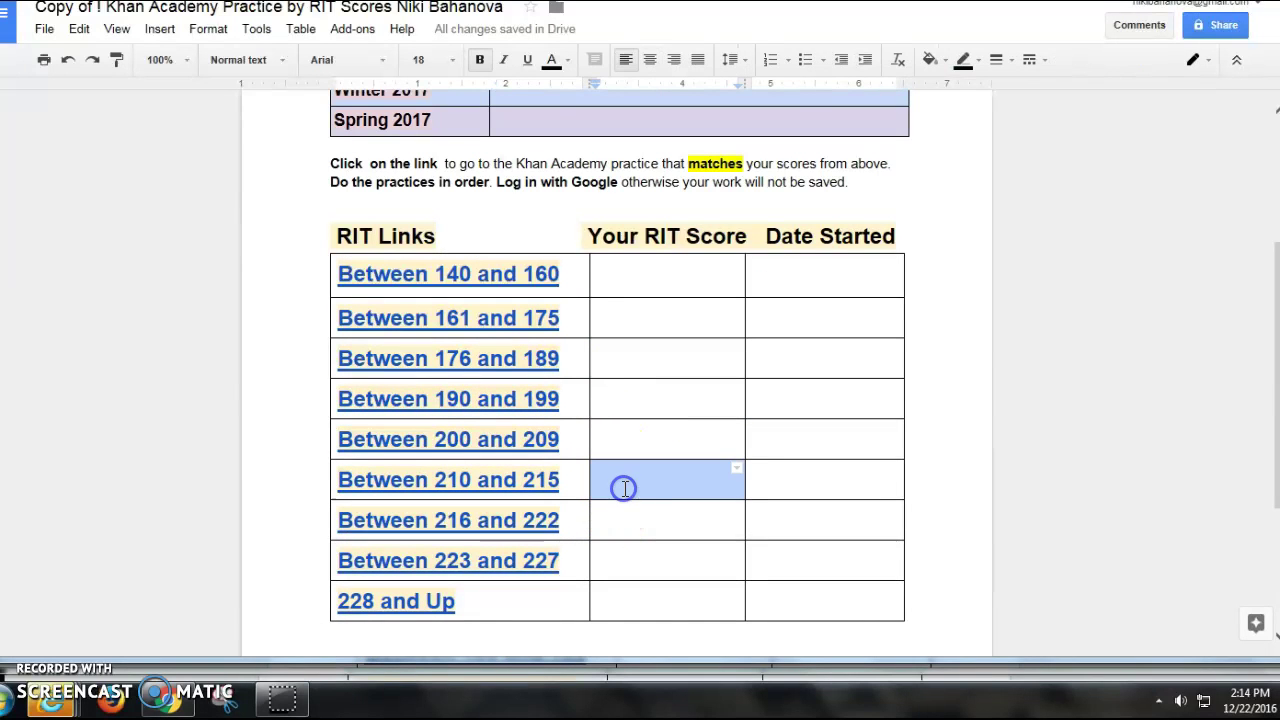
click(627, 485)
text(214)
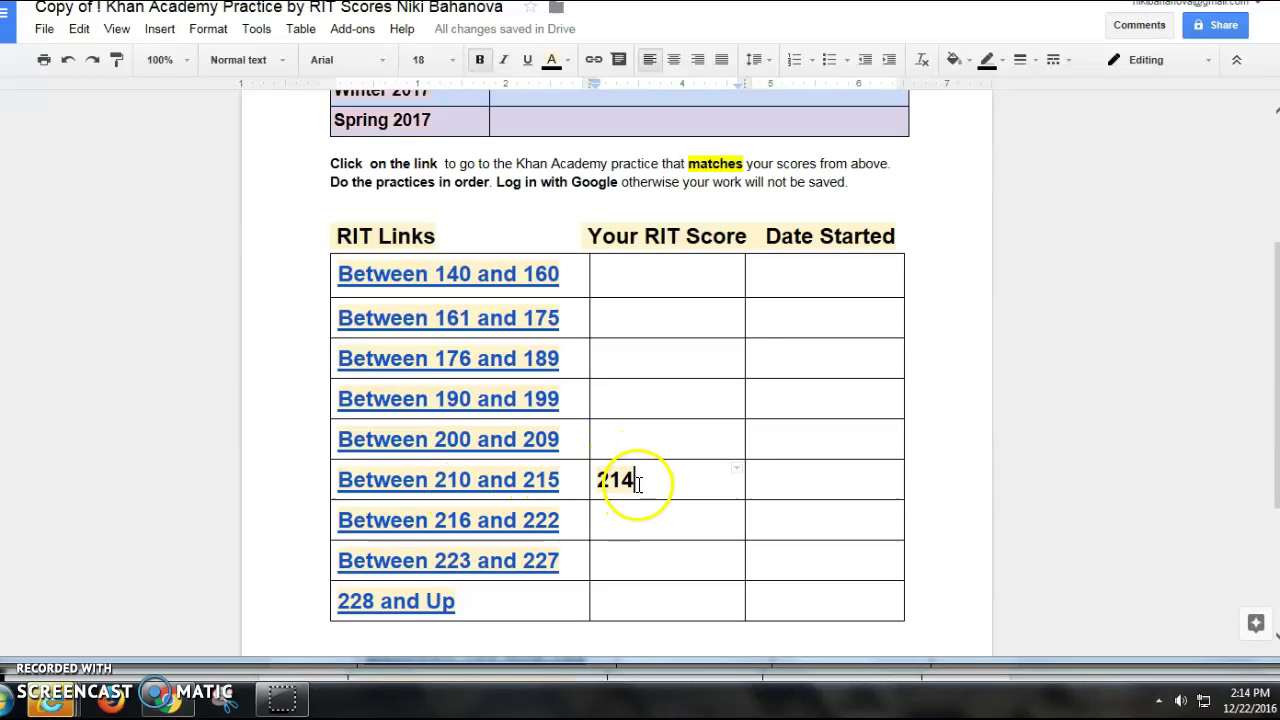
click(846, 482)
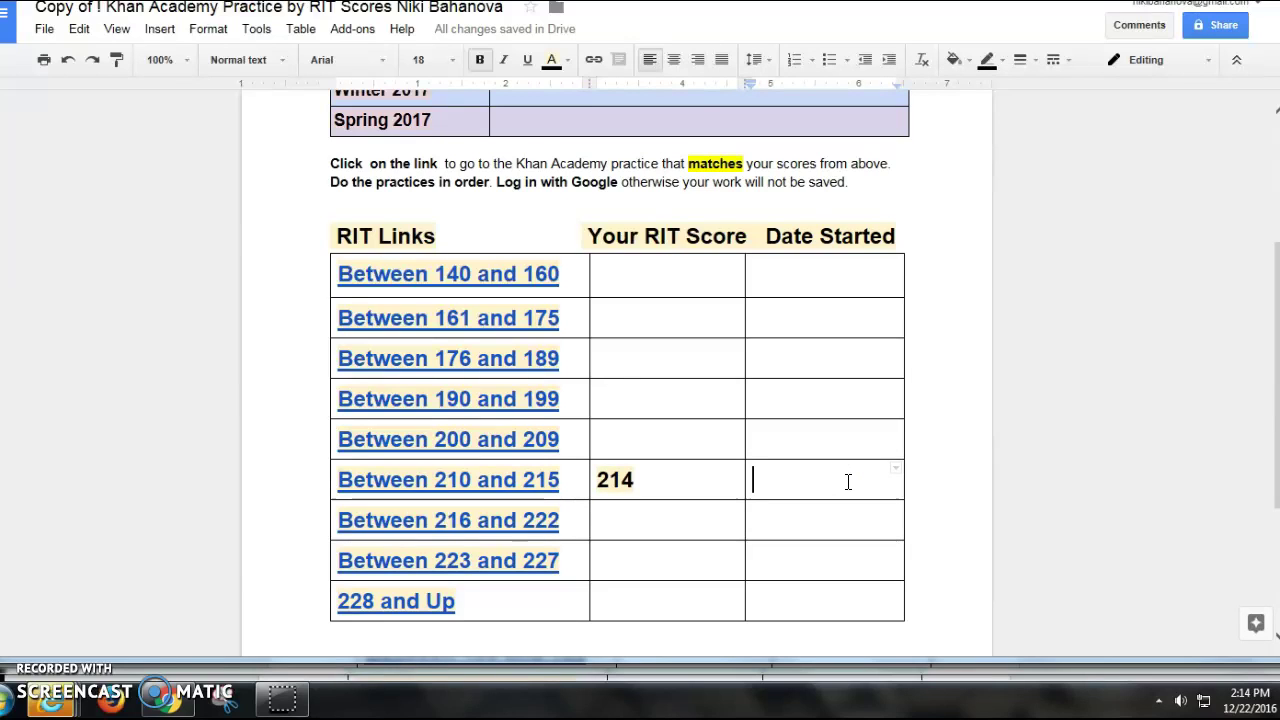
text(01/)
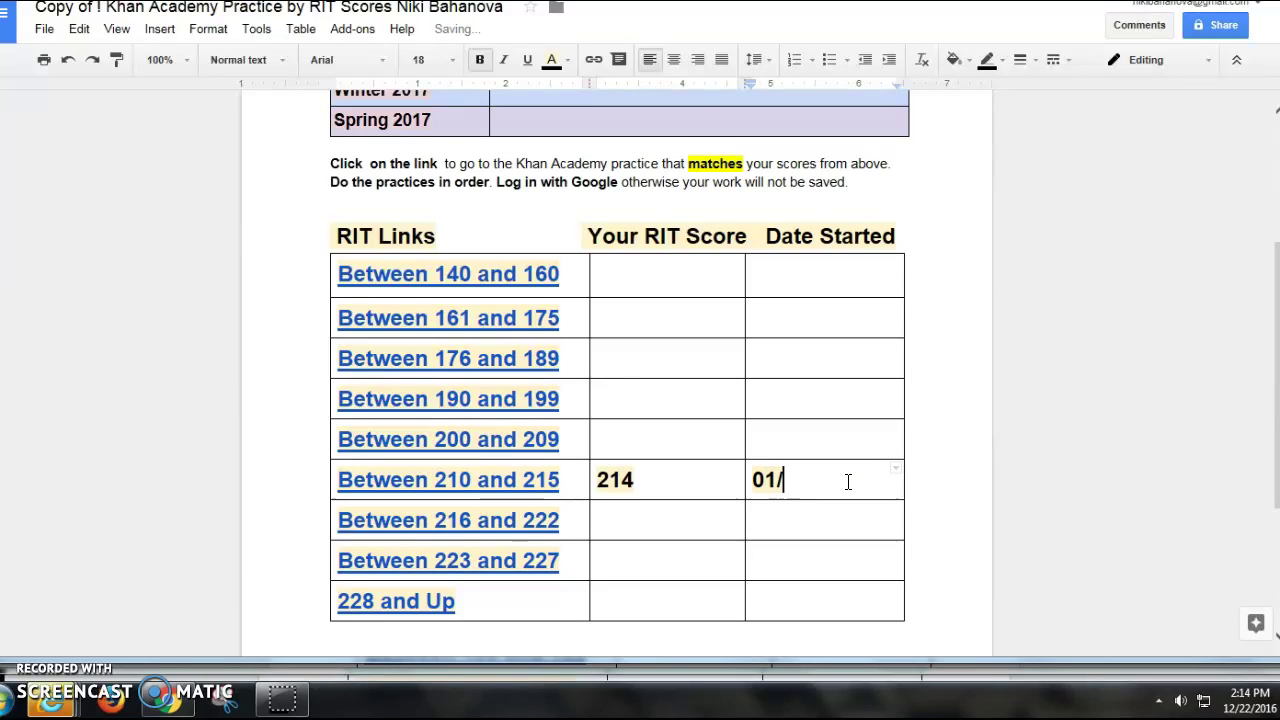
text(23/2016)
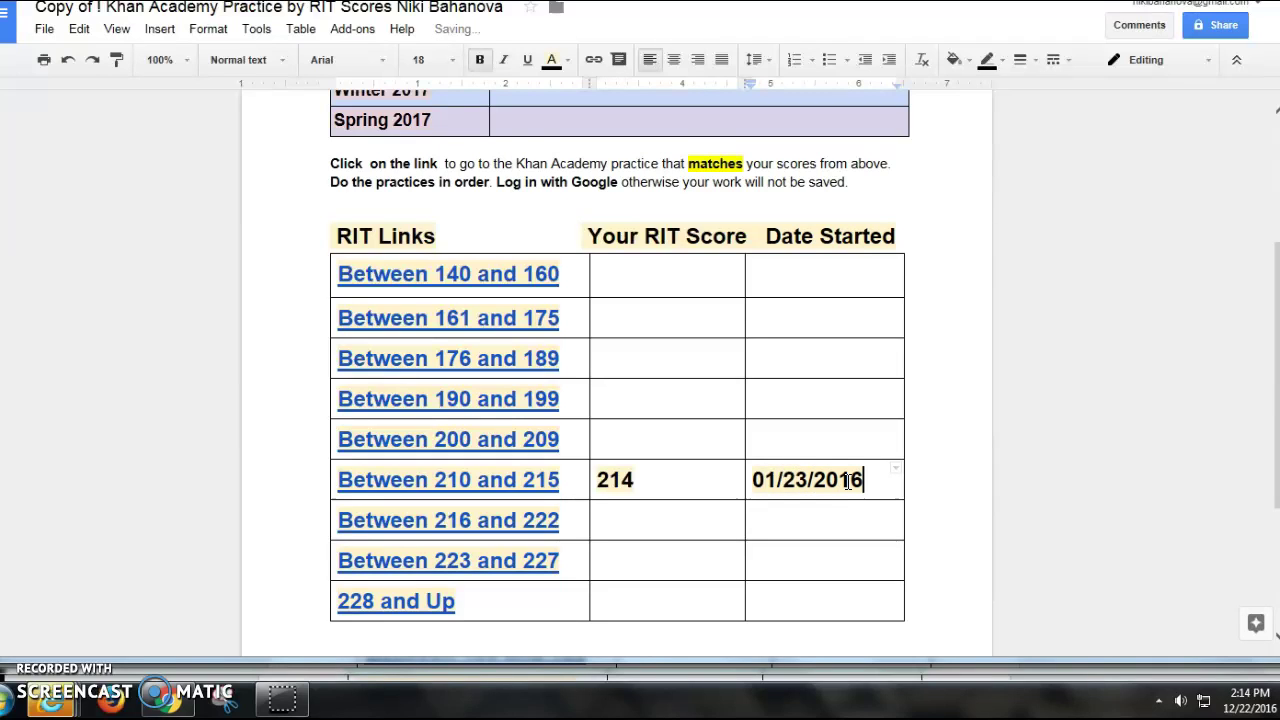
Step: Follow the Between 210 and 215 link and browse the 5th grade Arithmetic operations practice list
click(492, 481)
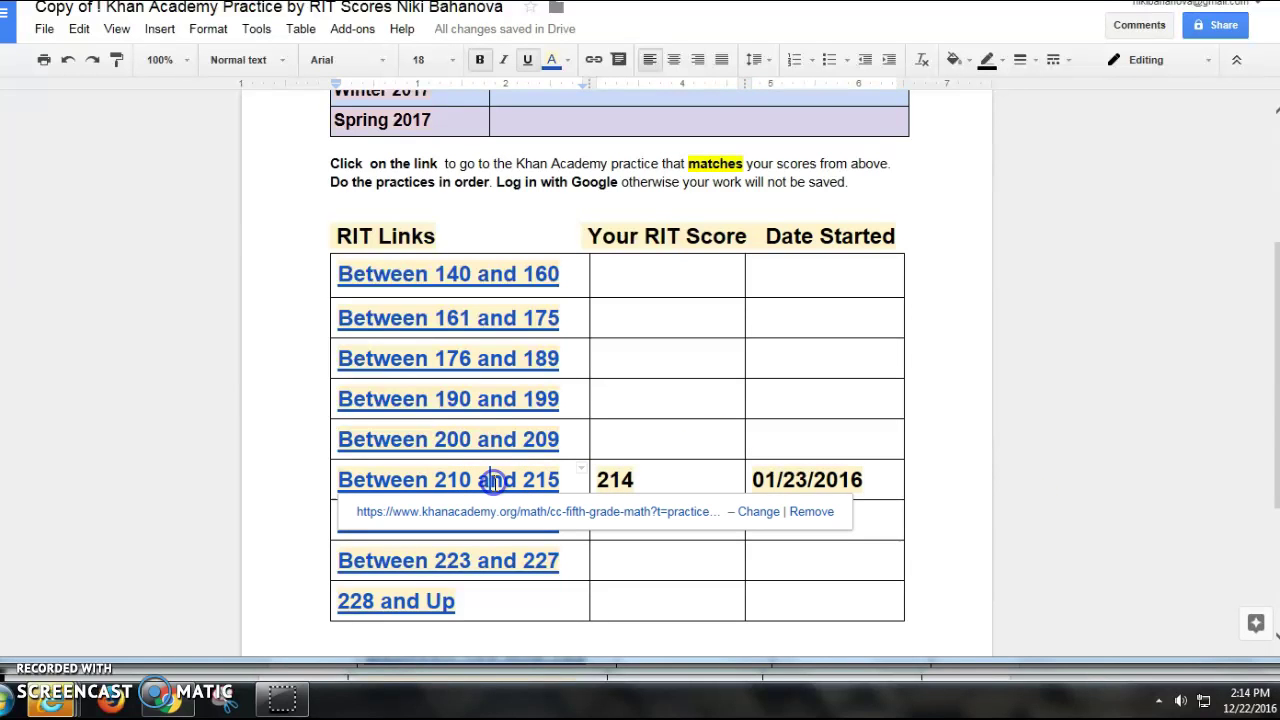
click(480, 510)
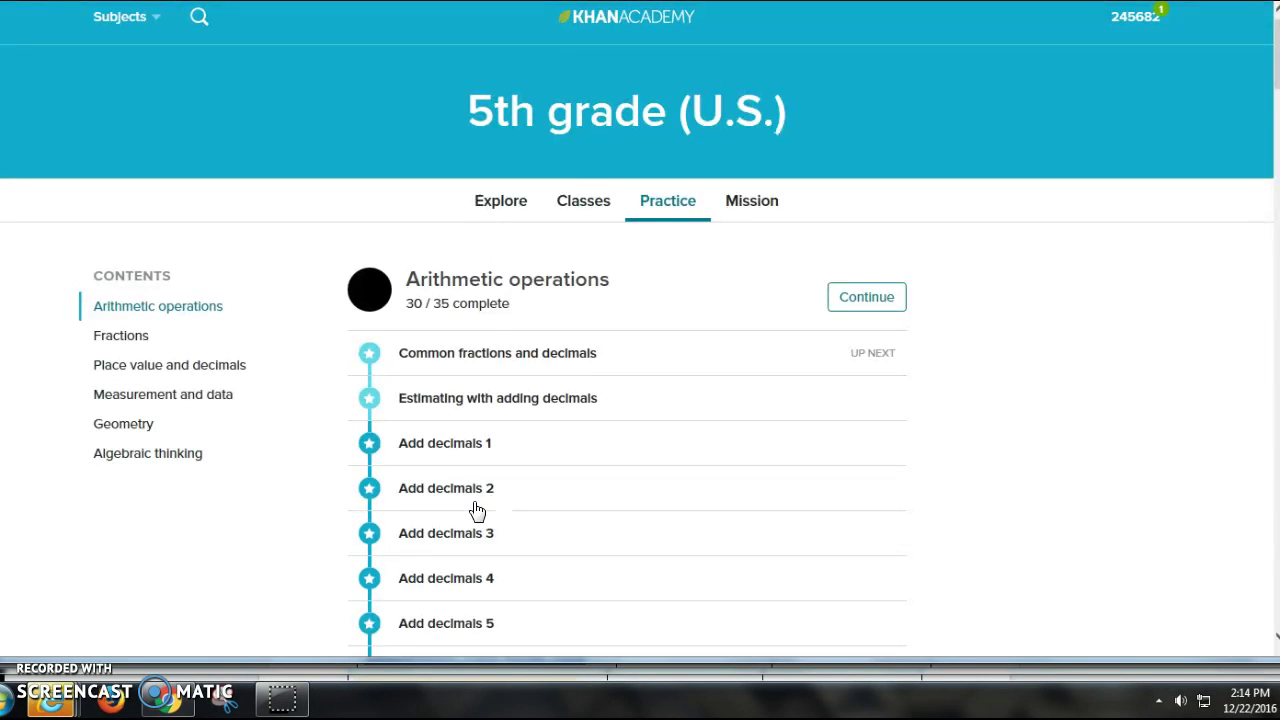
scroll(477, 511, down, 3)
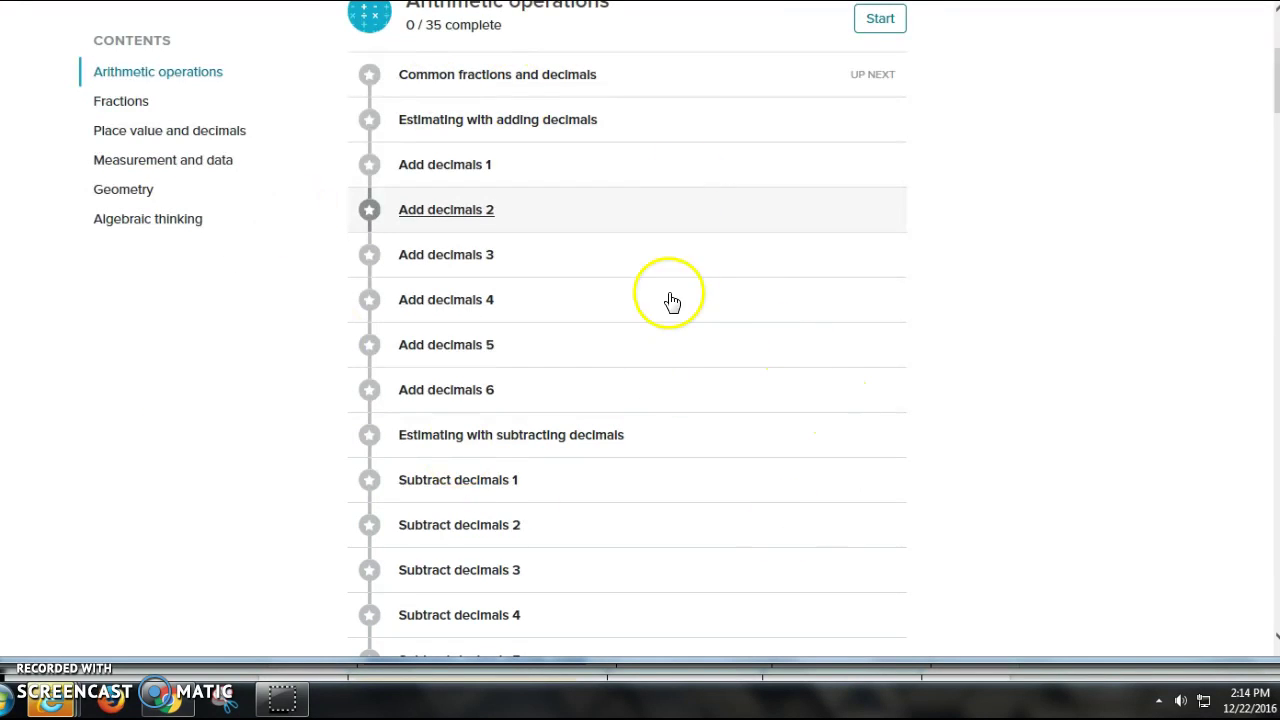
scroll(1130, 285, up, 3)
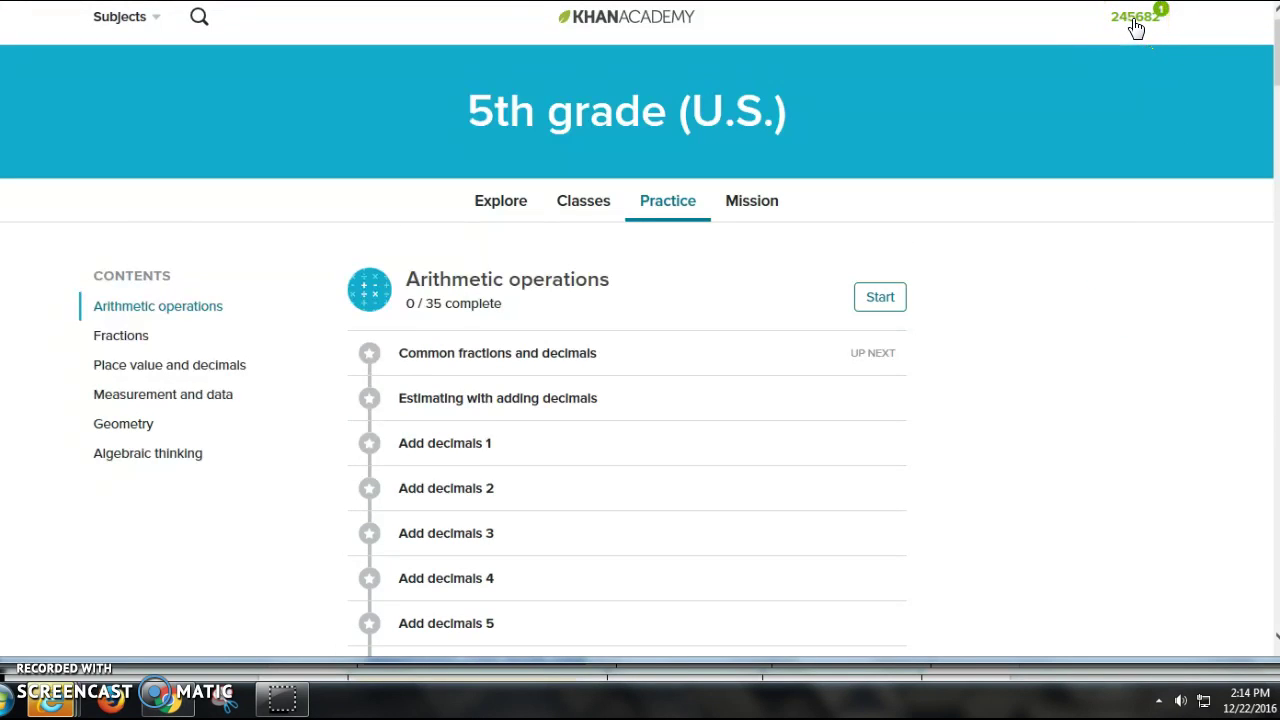
scroll(1134, 27, down, 3)
click(1153, 128)
scroll(1158, 145, up, 1)
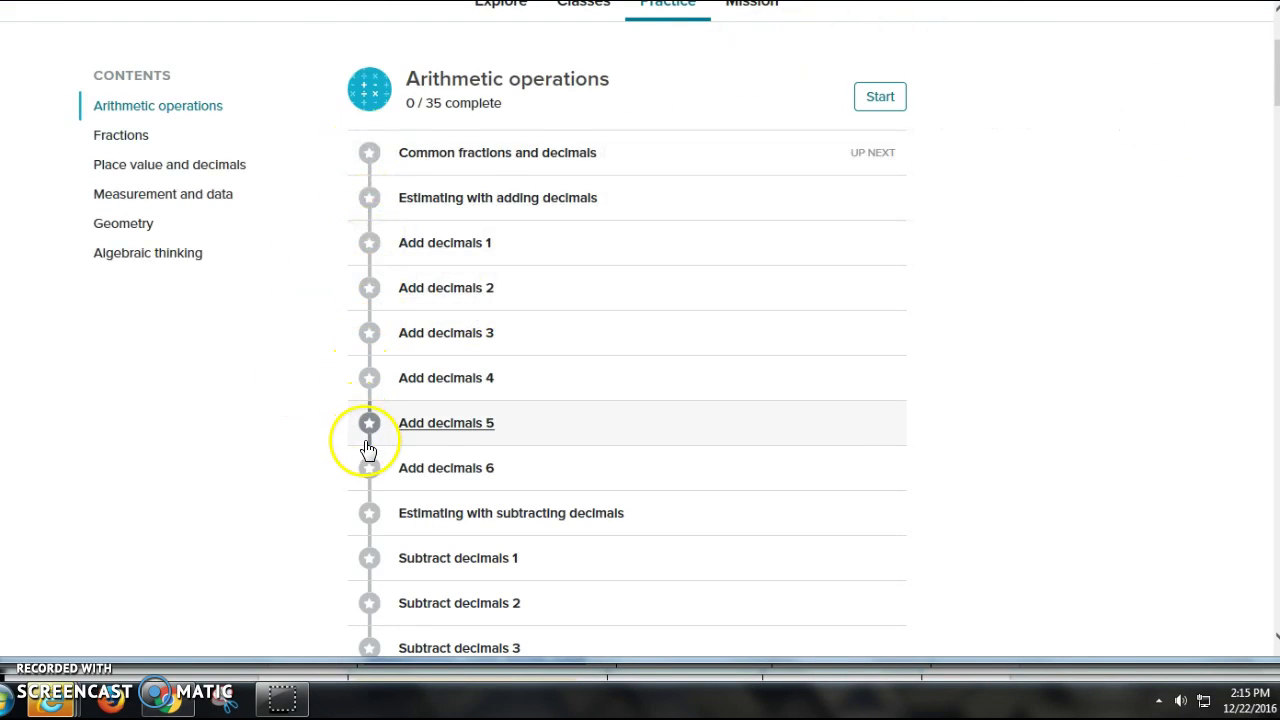
mouse_move(371, 157)
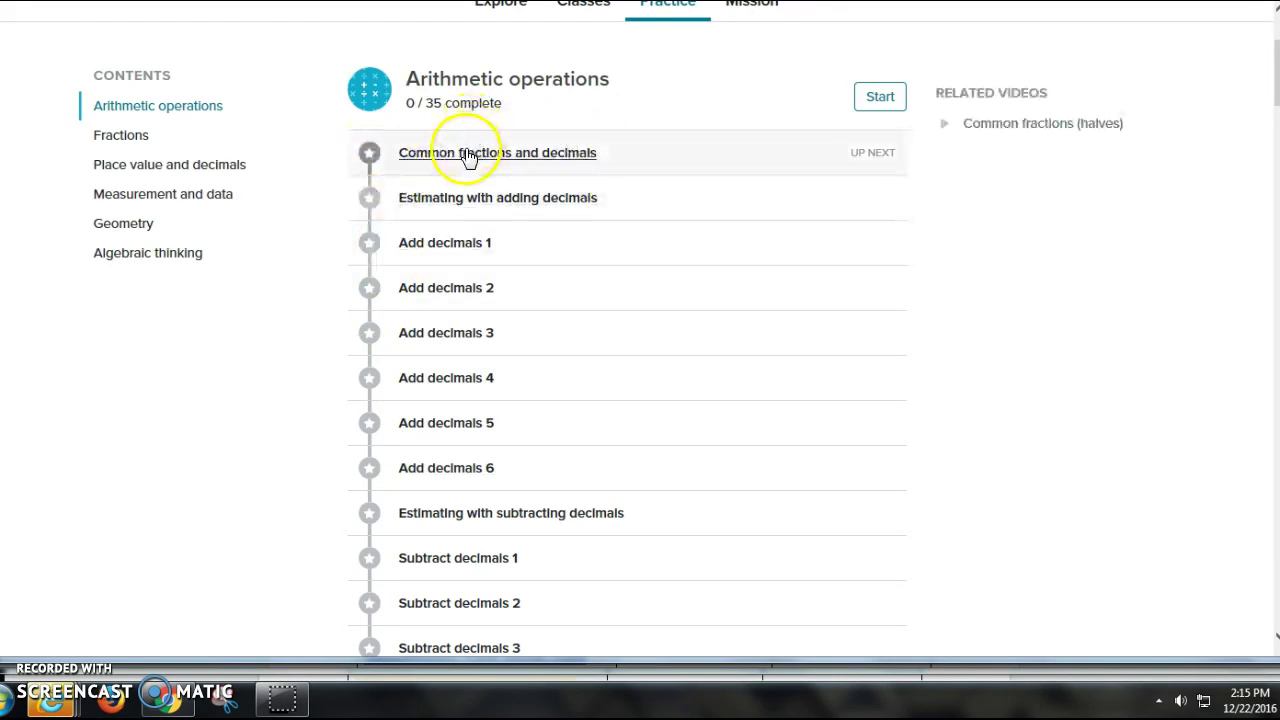
scroll(589, 436, down, 2)
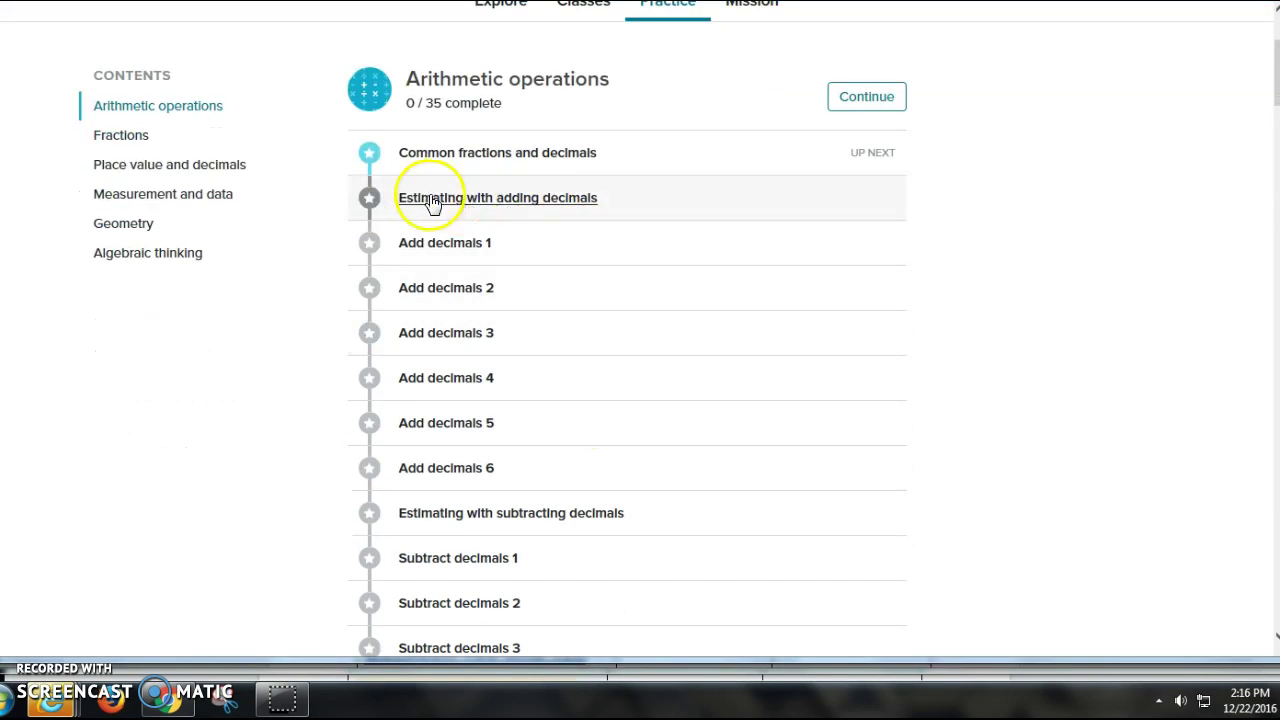
mouse_move(372, 160)
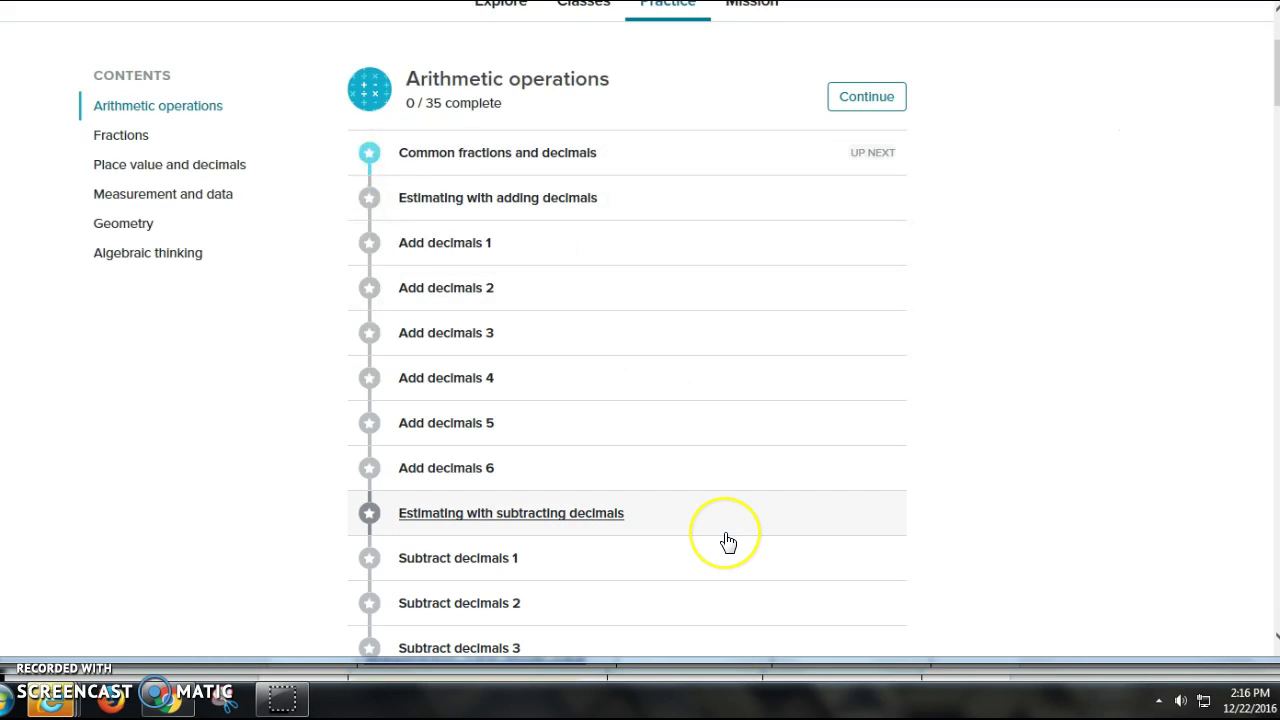
Step: In Common fractions and decimals, answer 4/5 as 0.8 and advance to the next question
click(518, 152)
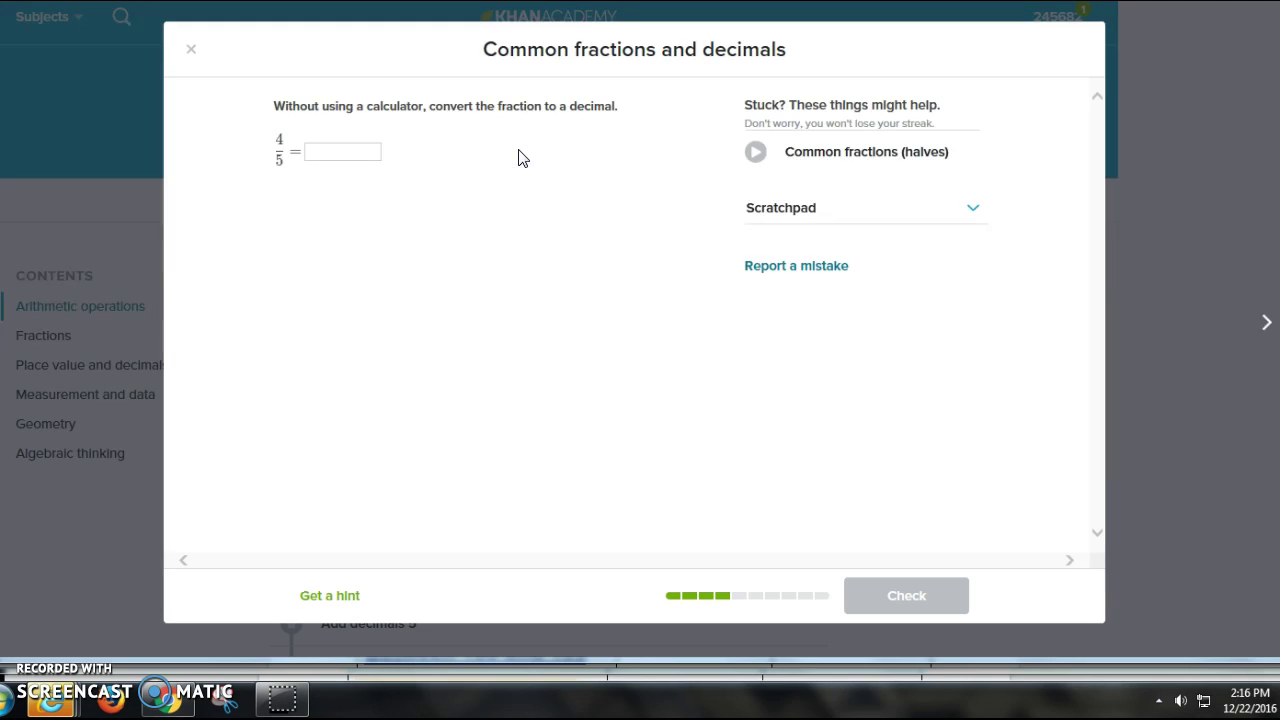
drag(329, 51, 530, 92)
click(420, 63)
click(367, 154)
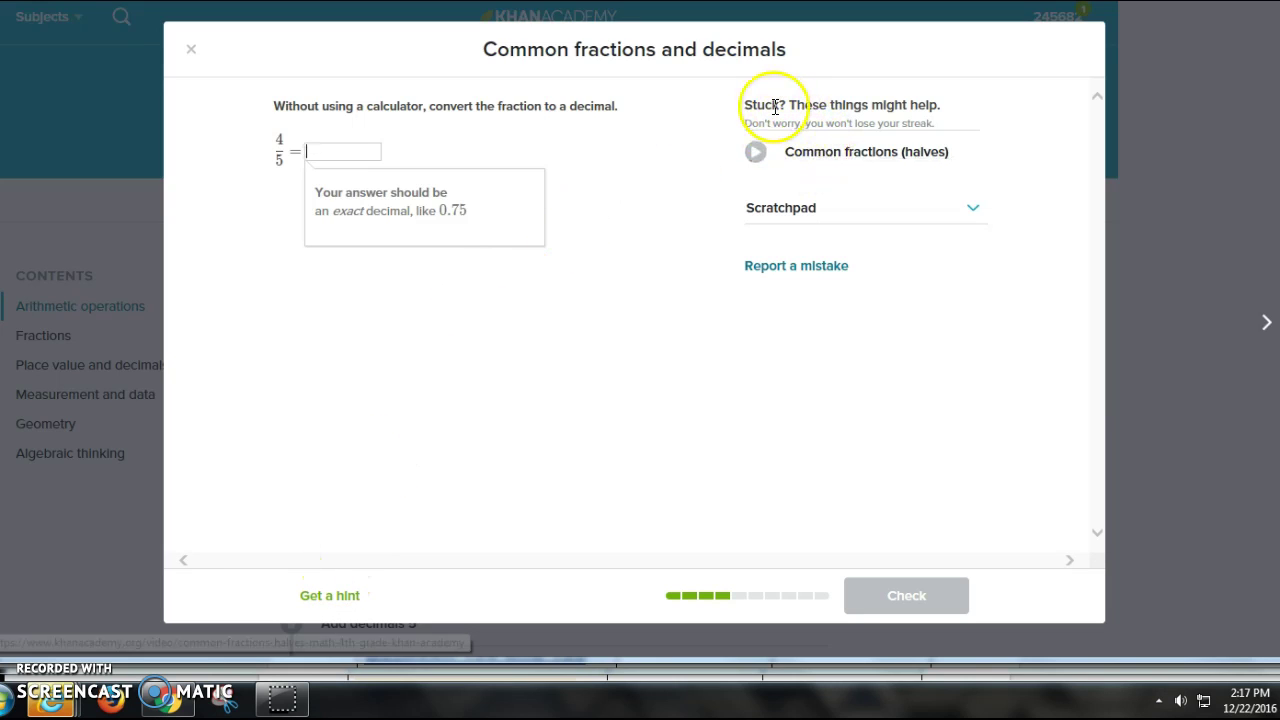
click(366, 150)
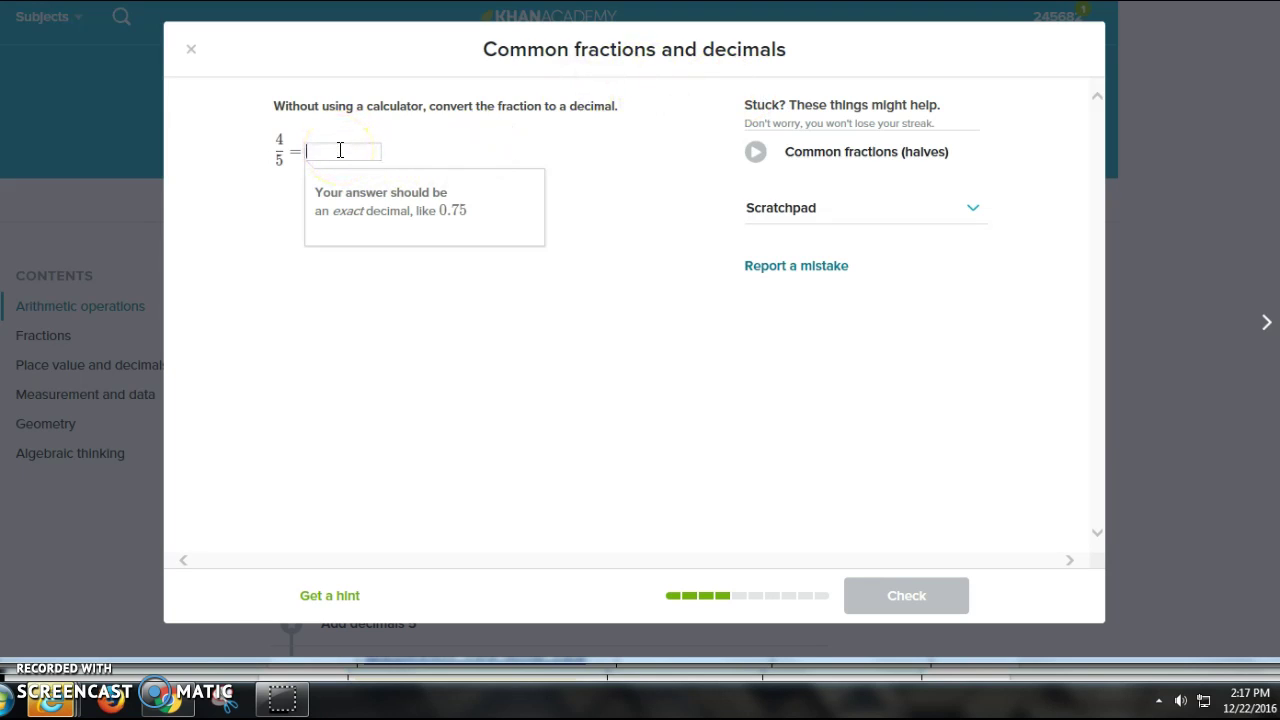
drag(340, 150, 386, 111)
text(0.8)
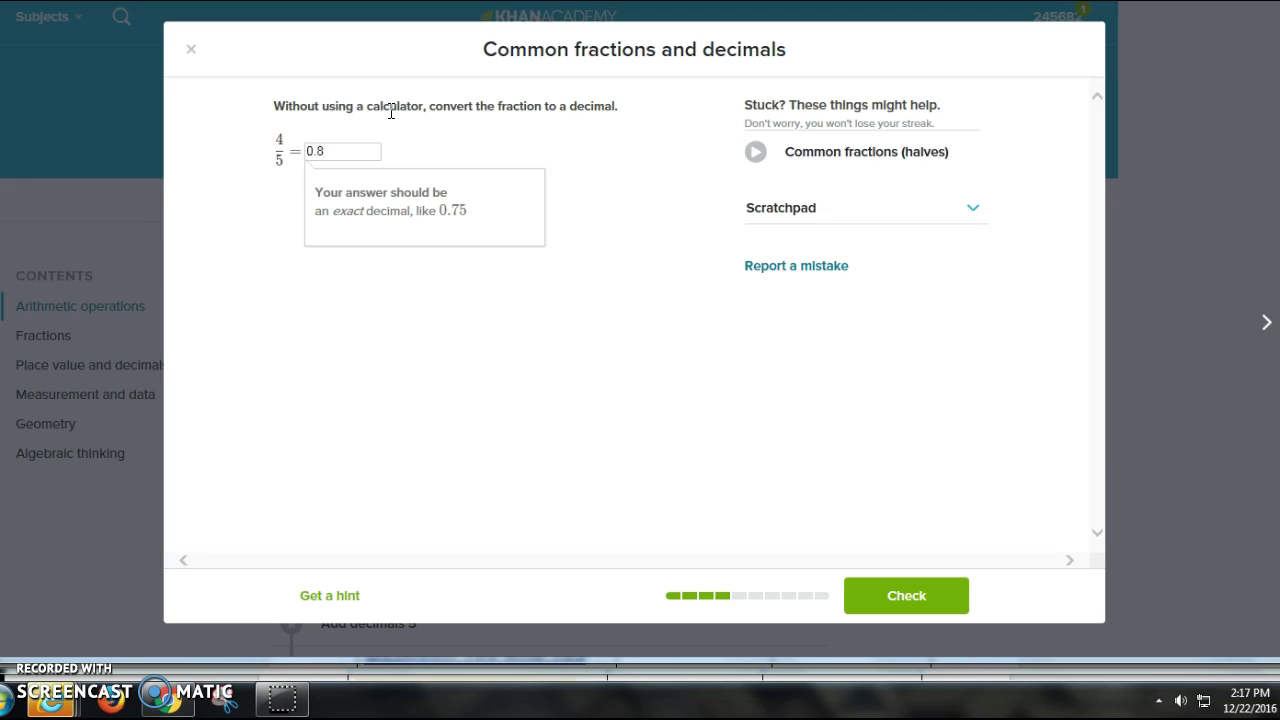
key(Return)
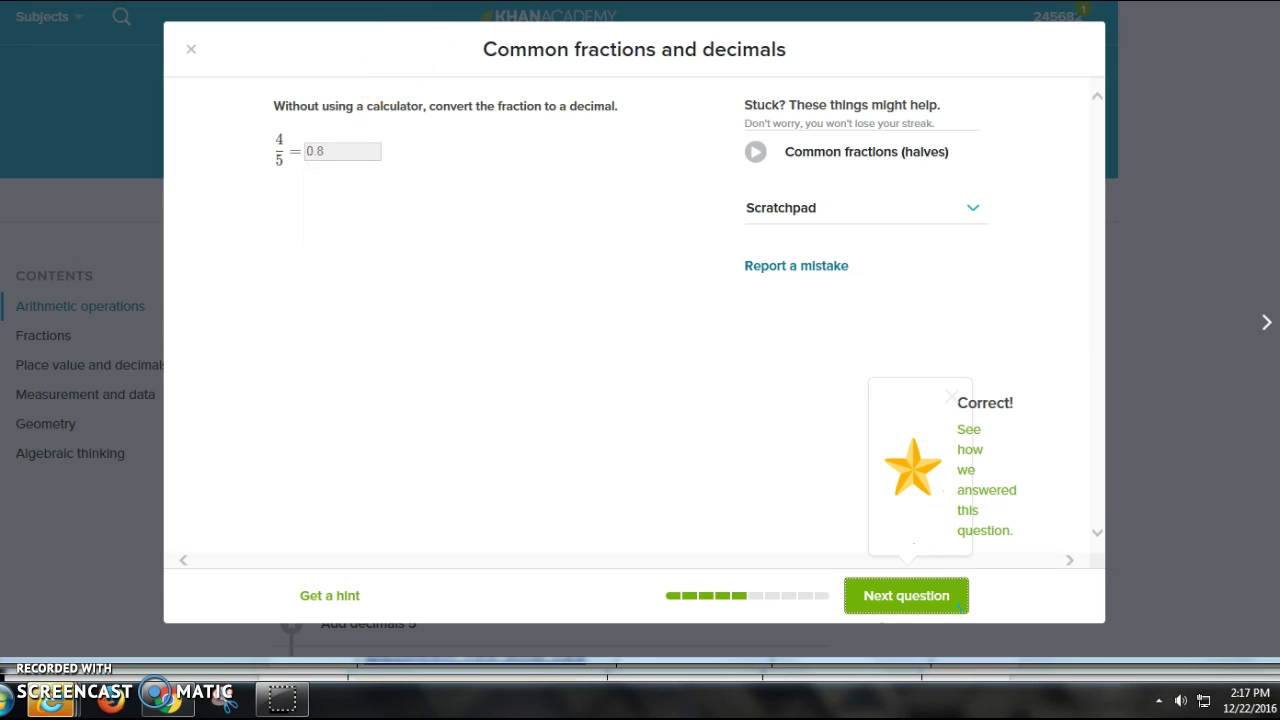
click(905, 605)
click(905, 603)
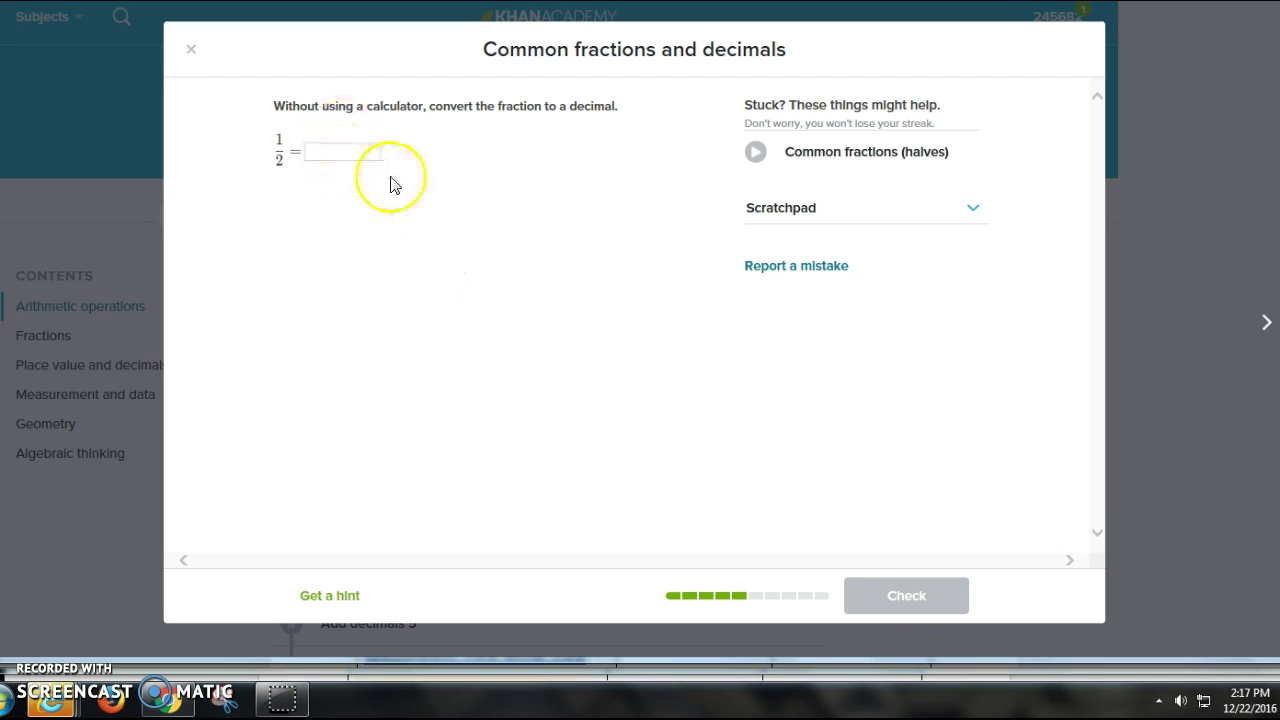
click(191, 49)
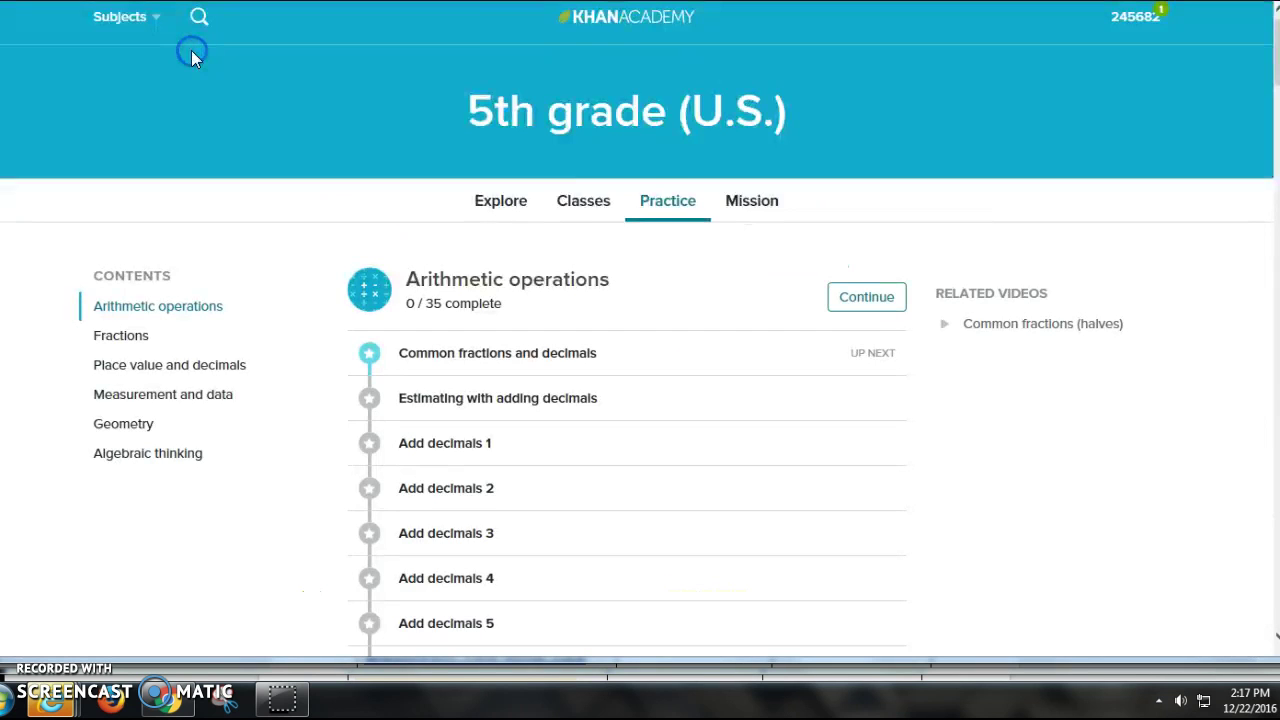
scroll(250, 105, down, 1)
scroll(700, 360, down, 1)
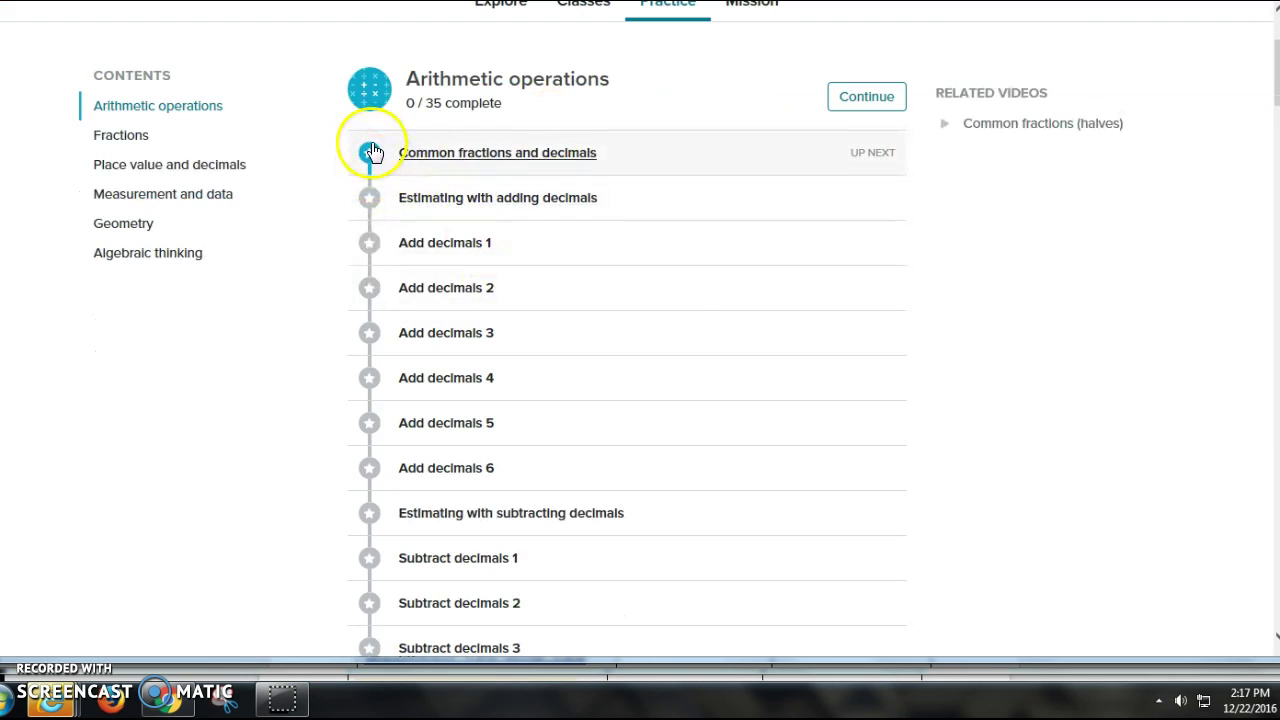
scroll(845, 255, down, 1)
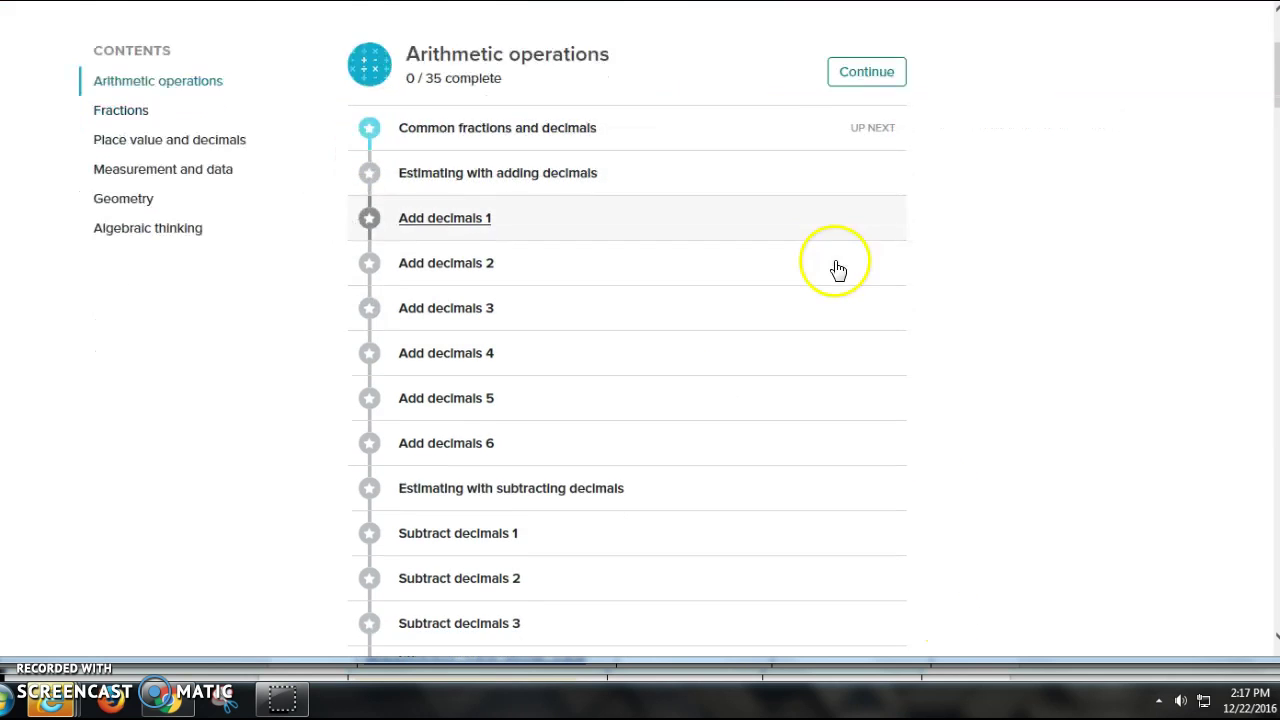
scroll(811, 423, down, 10)
scroll(812, 415, up, 5)
scroll(808, 414, up, 6)
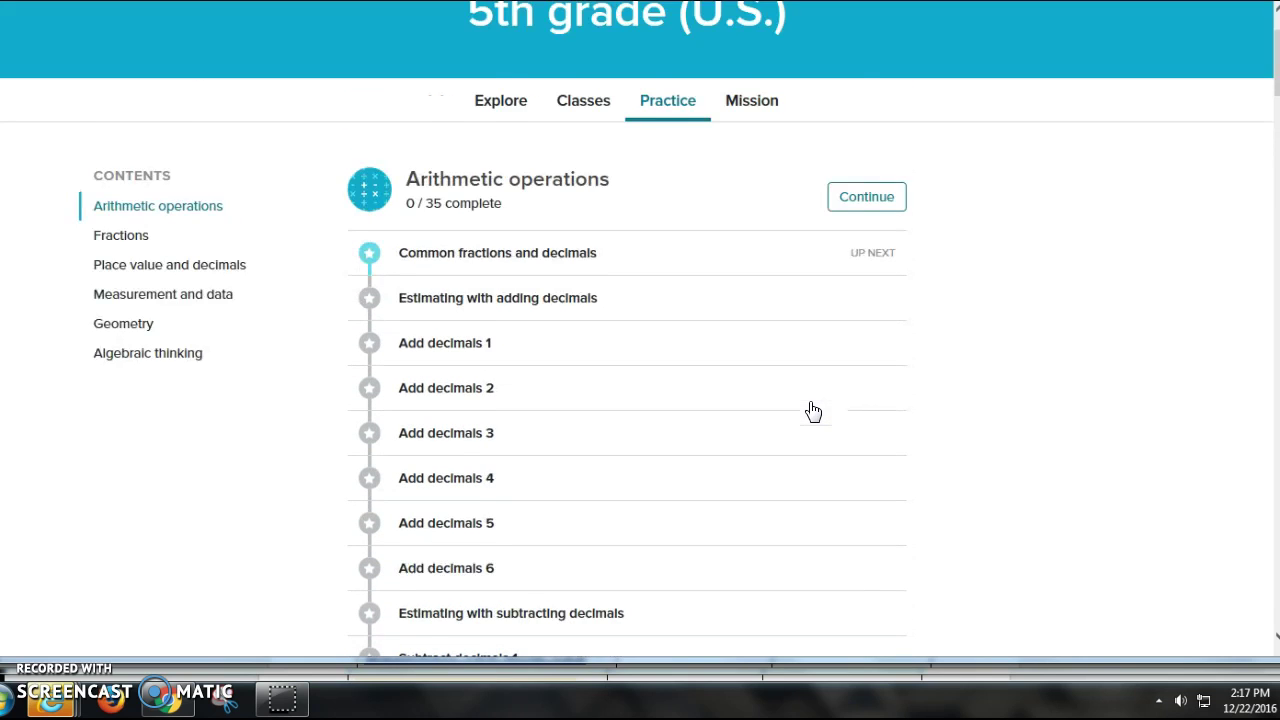
click(363, 157)
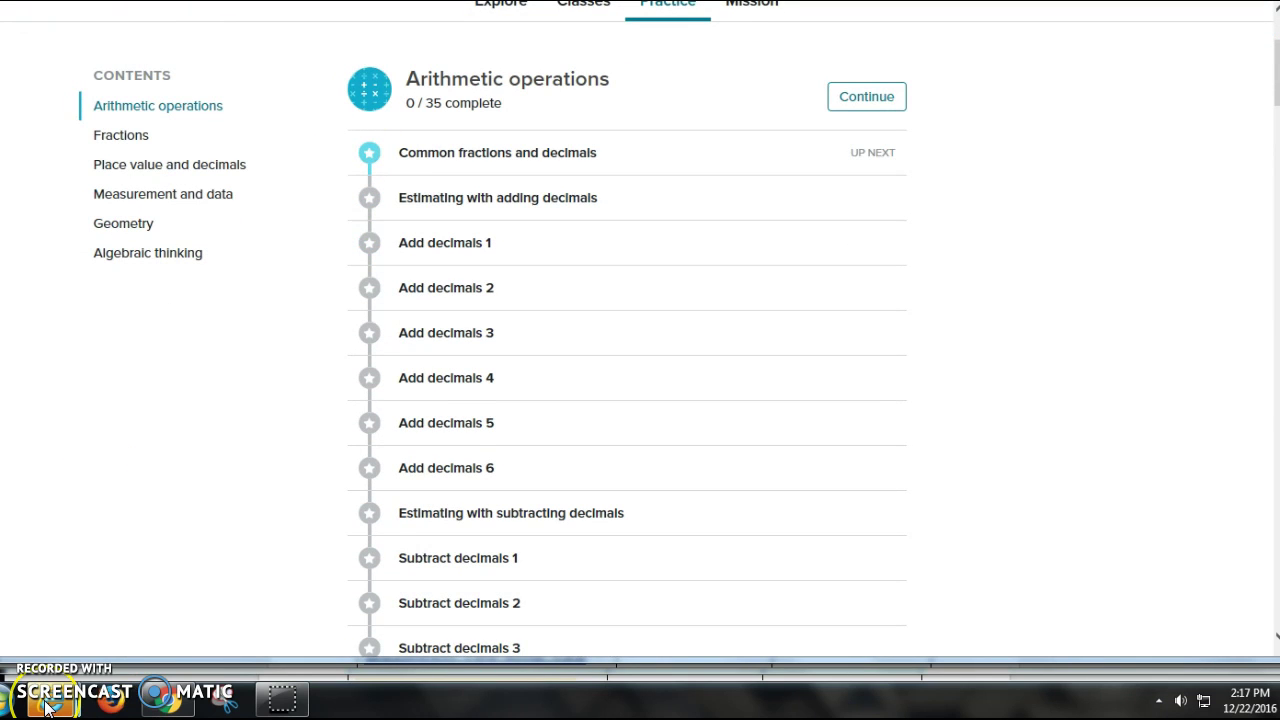
mouse_move(47, 706)
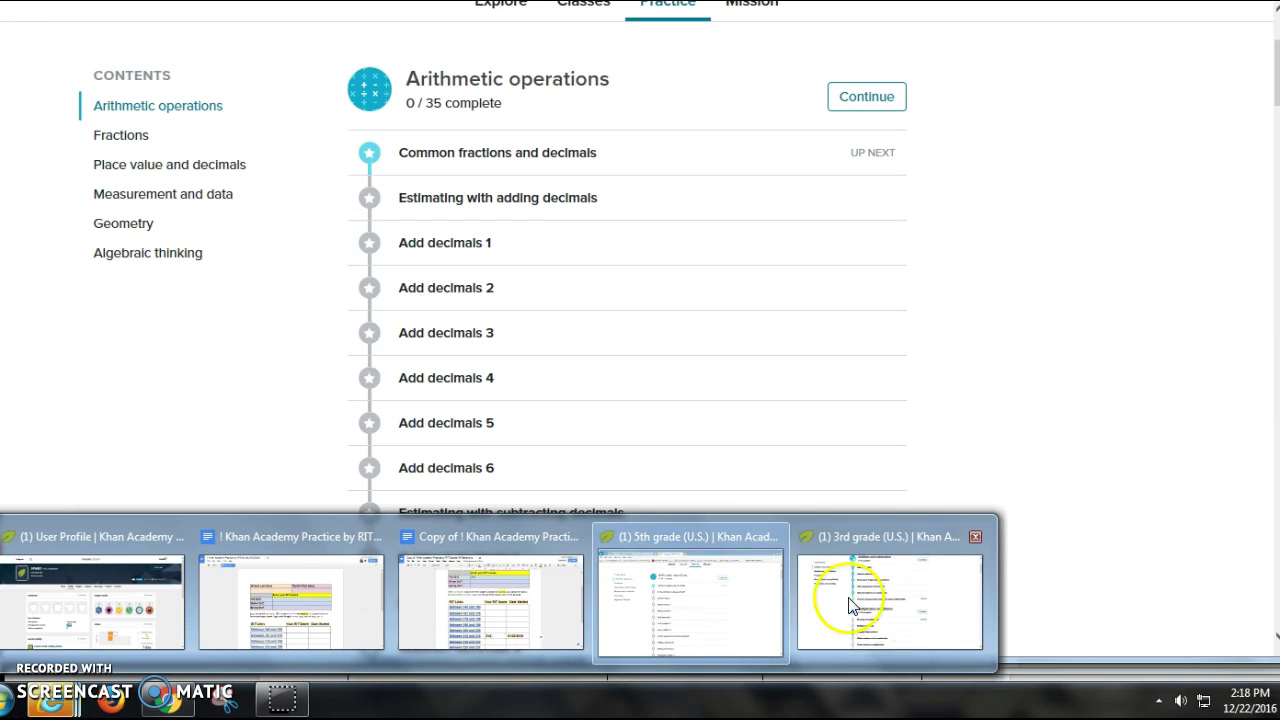
click(847, 598)
scroll(730, 440, up, 1)
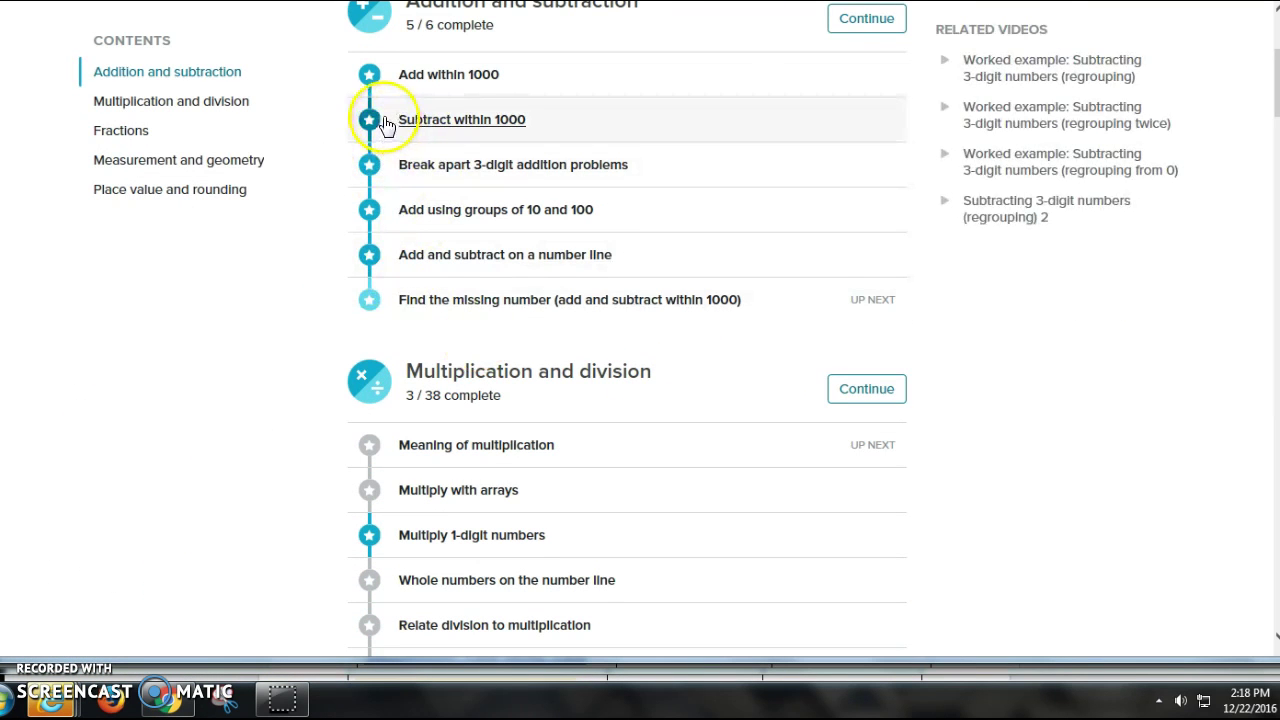
scroll(777, 551, down, 1)
scroll(777, 551, up, 1)
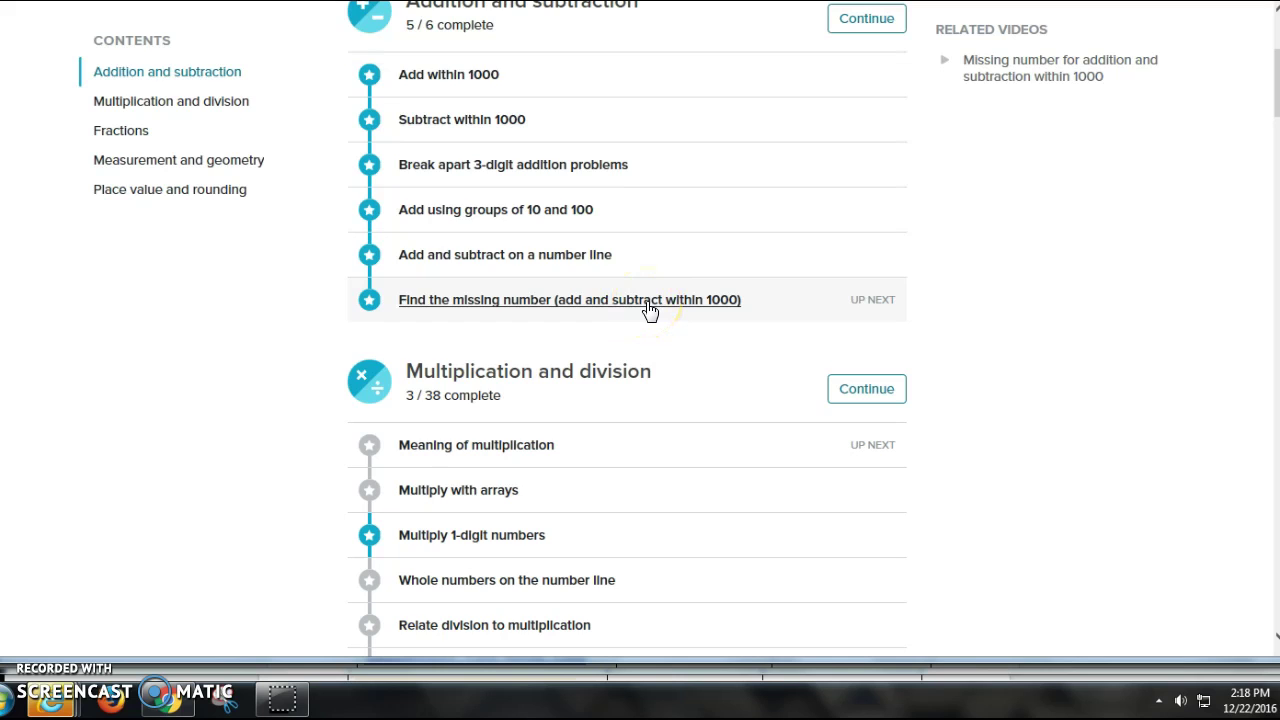
scroll(650, 316, down, 2)
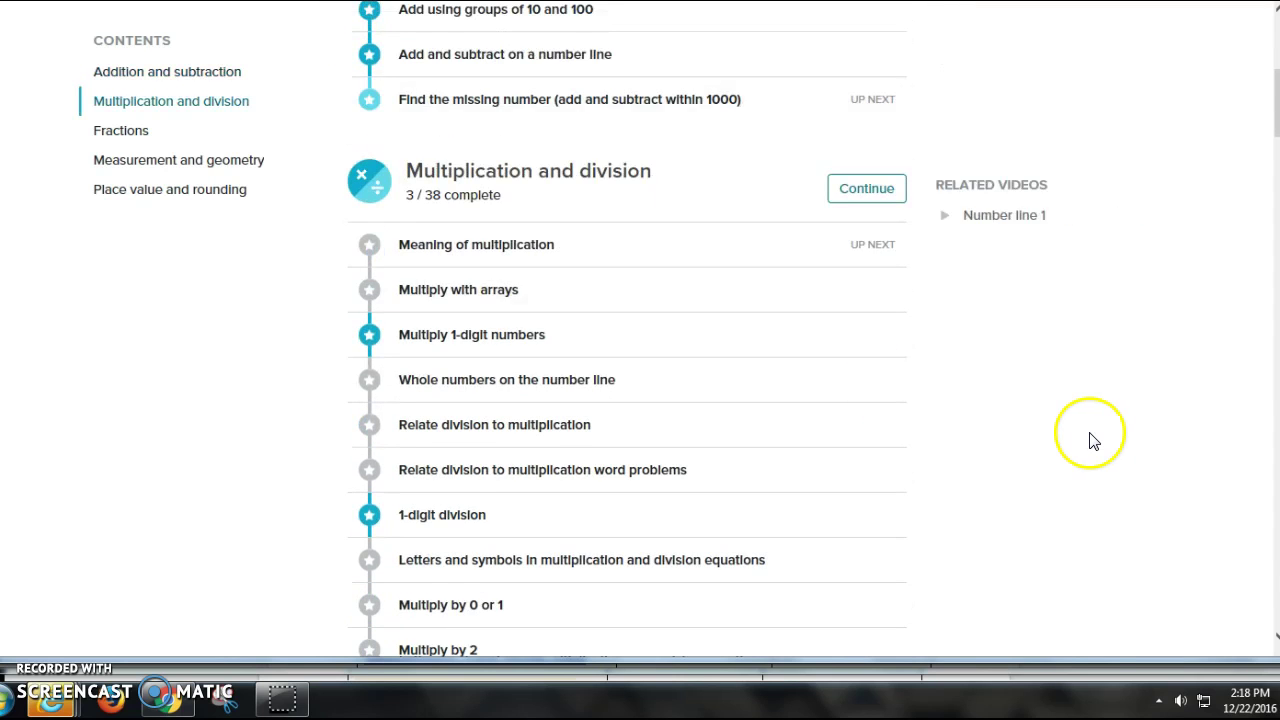
scroll(1093, 440, down, 2)
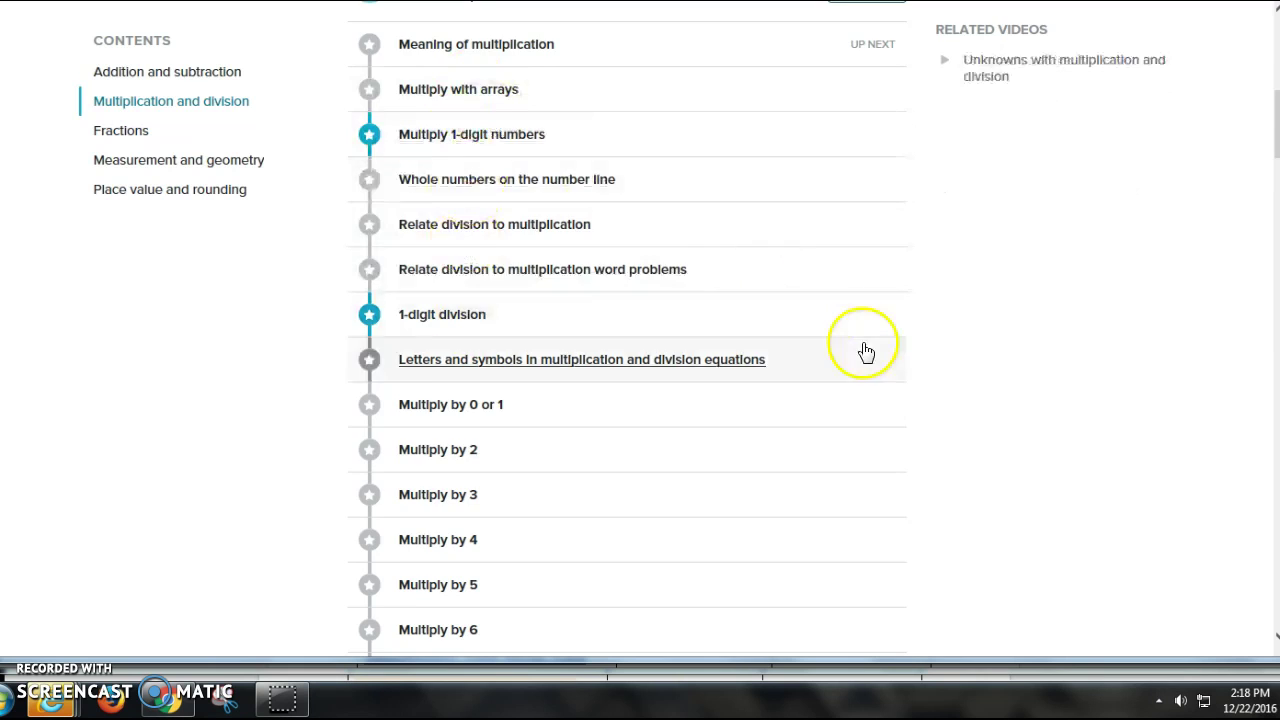
scroll(857, 349, up, 2)
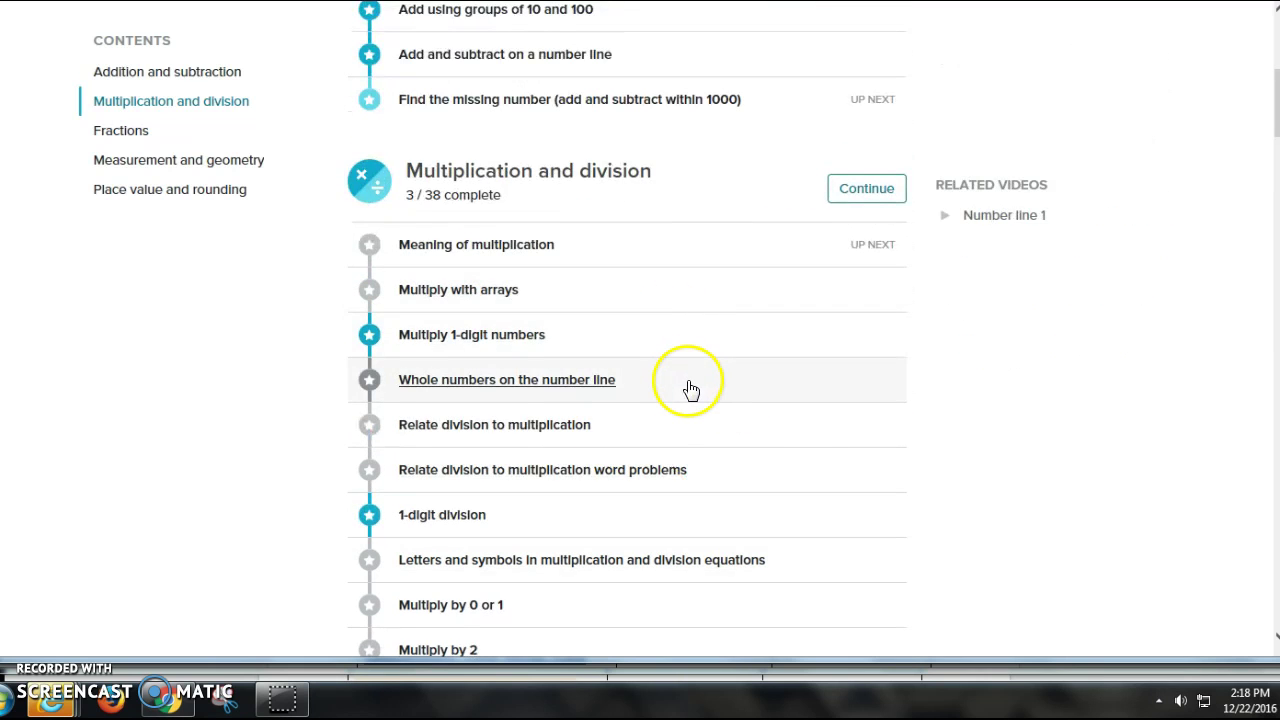
scroll(686, 389, up, 3)
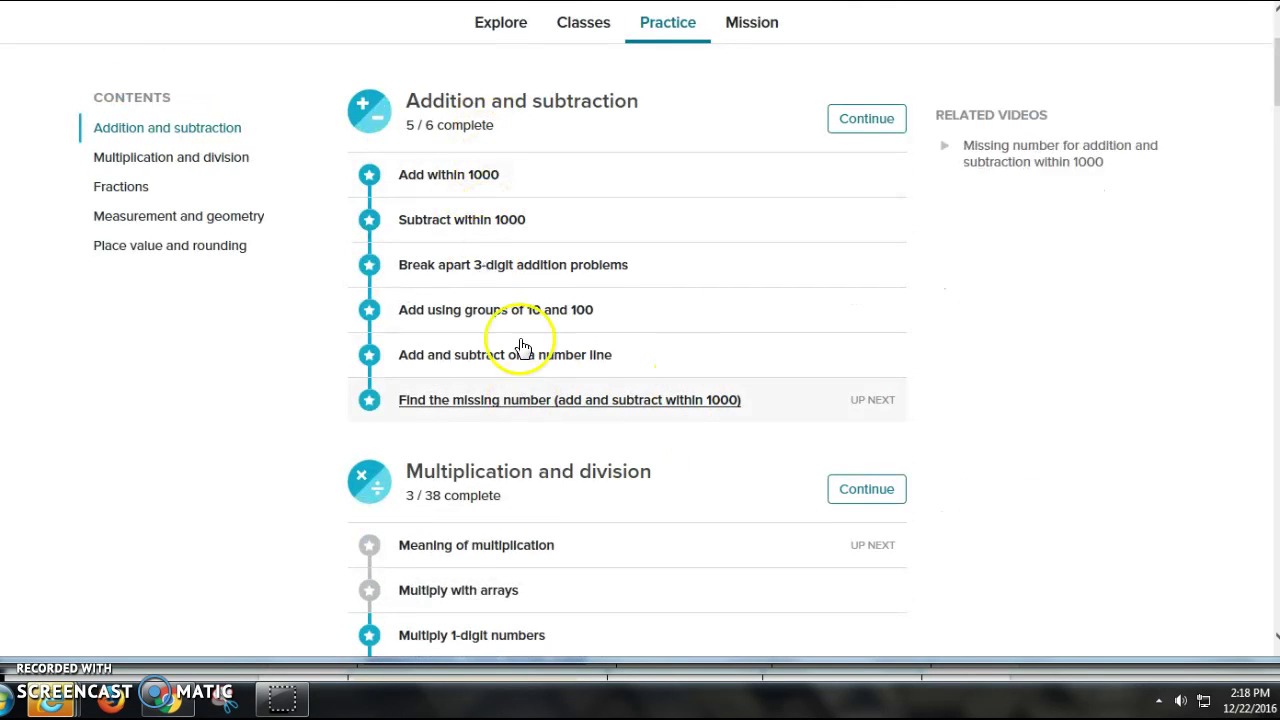
scroll(575, 410, down, 1)
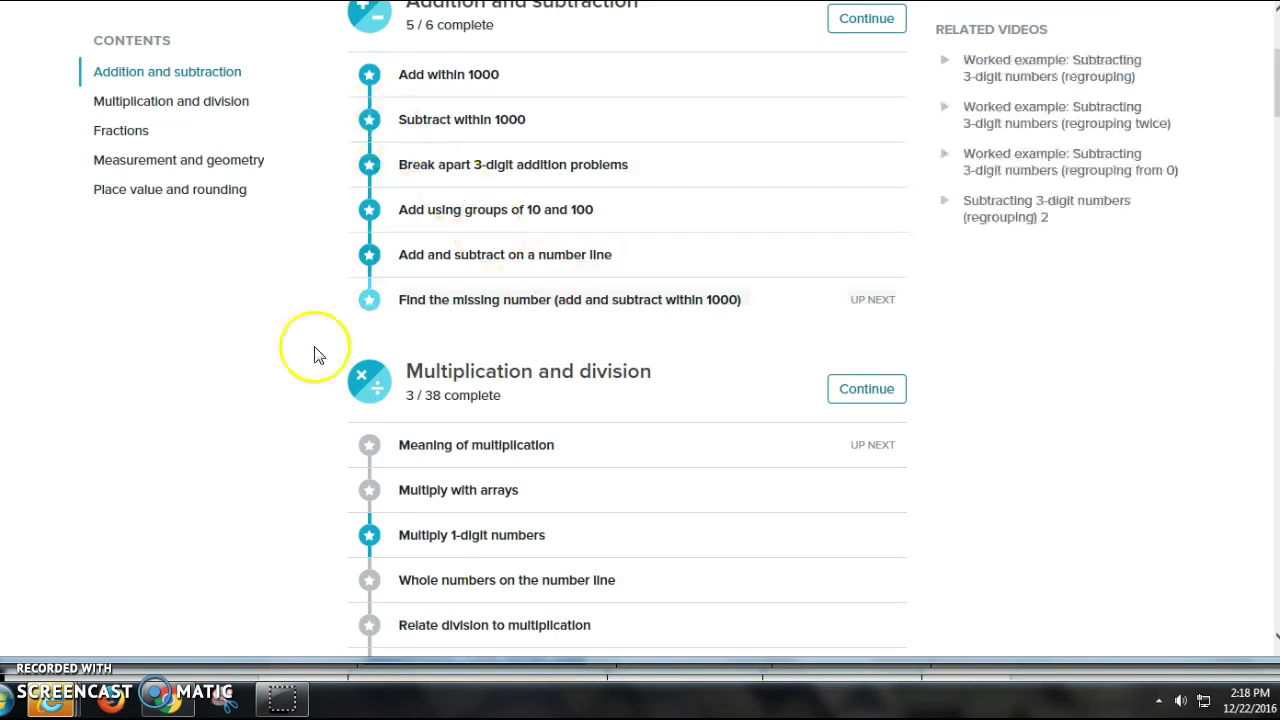
scroll(528, 371, up, 3)
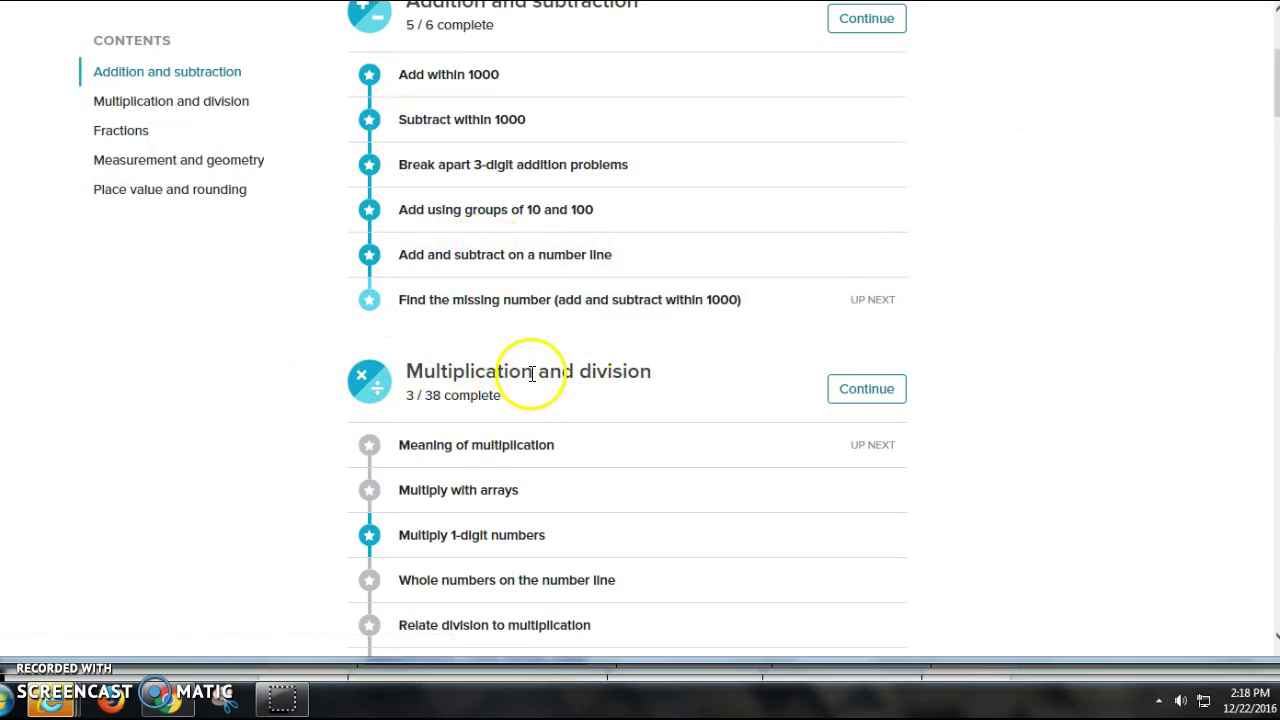
scroll(531, 380, down, 2)
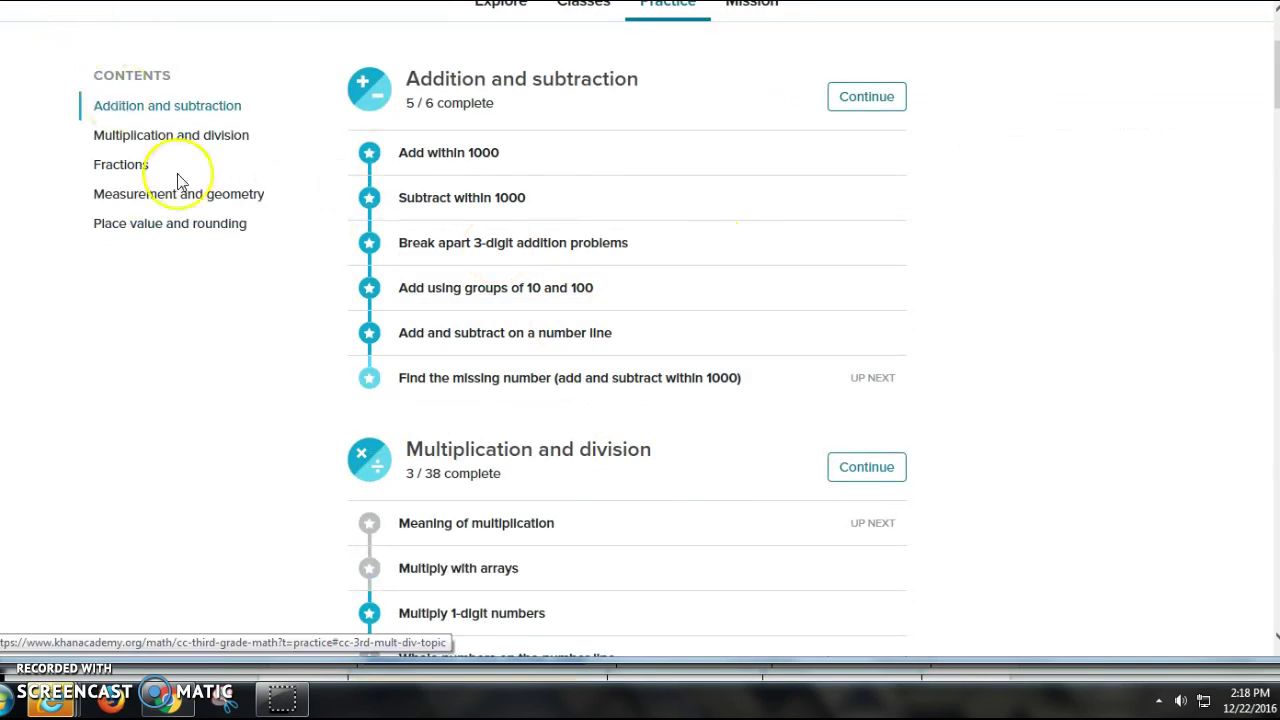
mouse_move(72, 708)
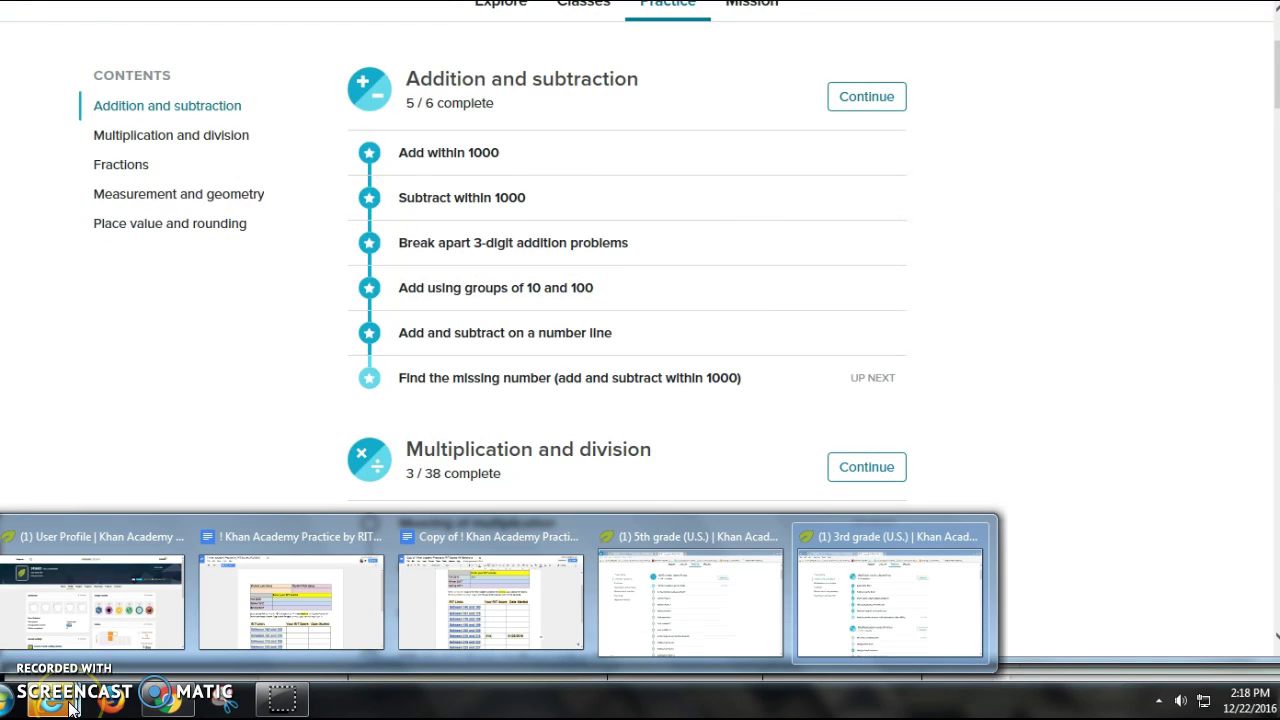
Step: Answer 1/2 as 0.5 in Common fractions and decimals, then close the exercise
click(670, 602)
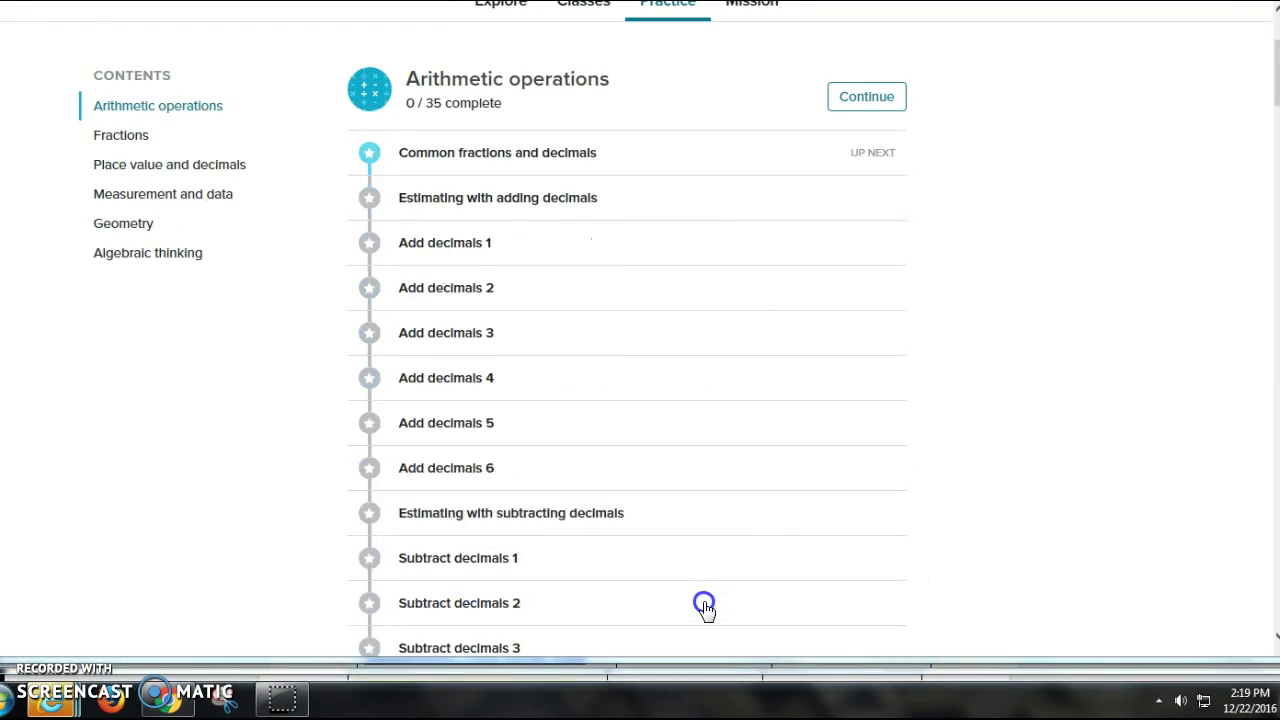
click(496, 158)
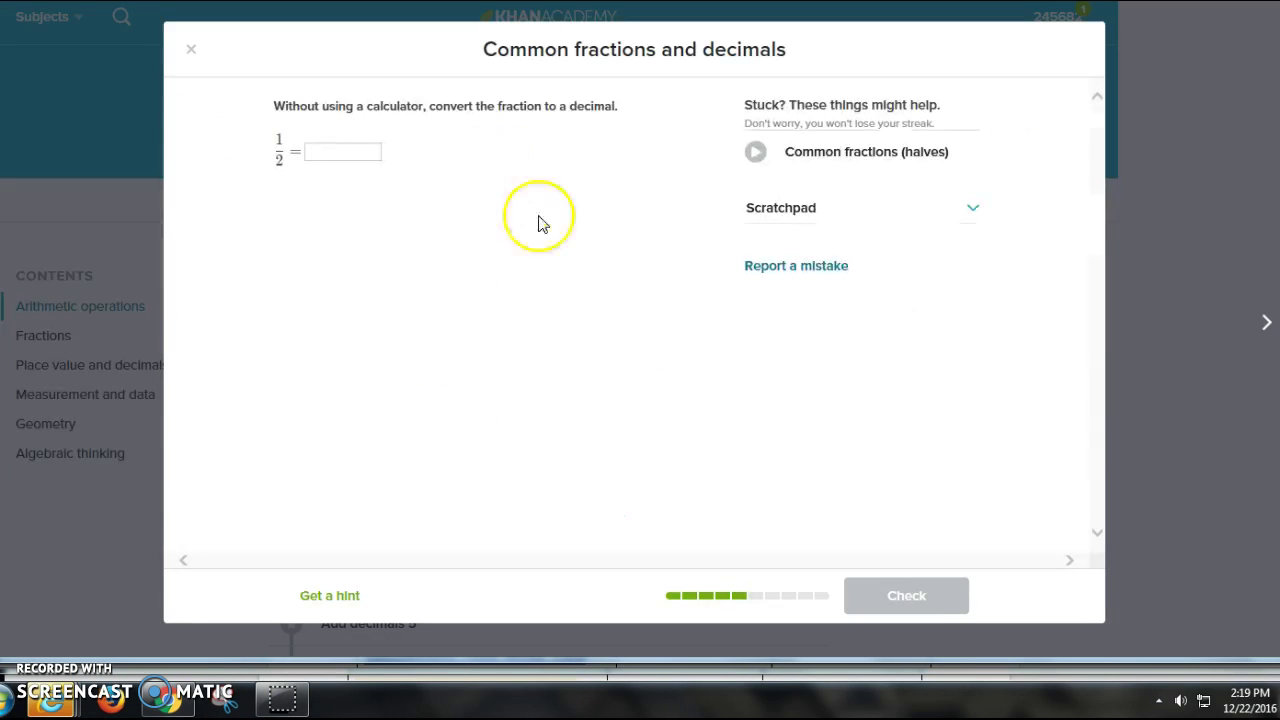
click(325, 150)
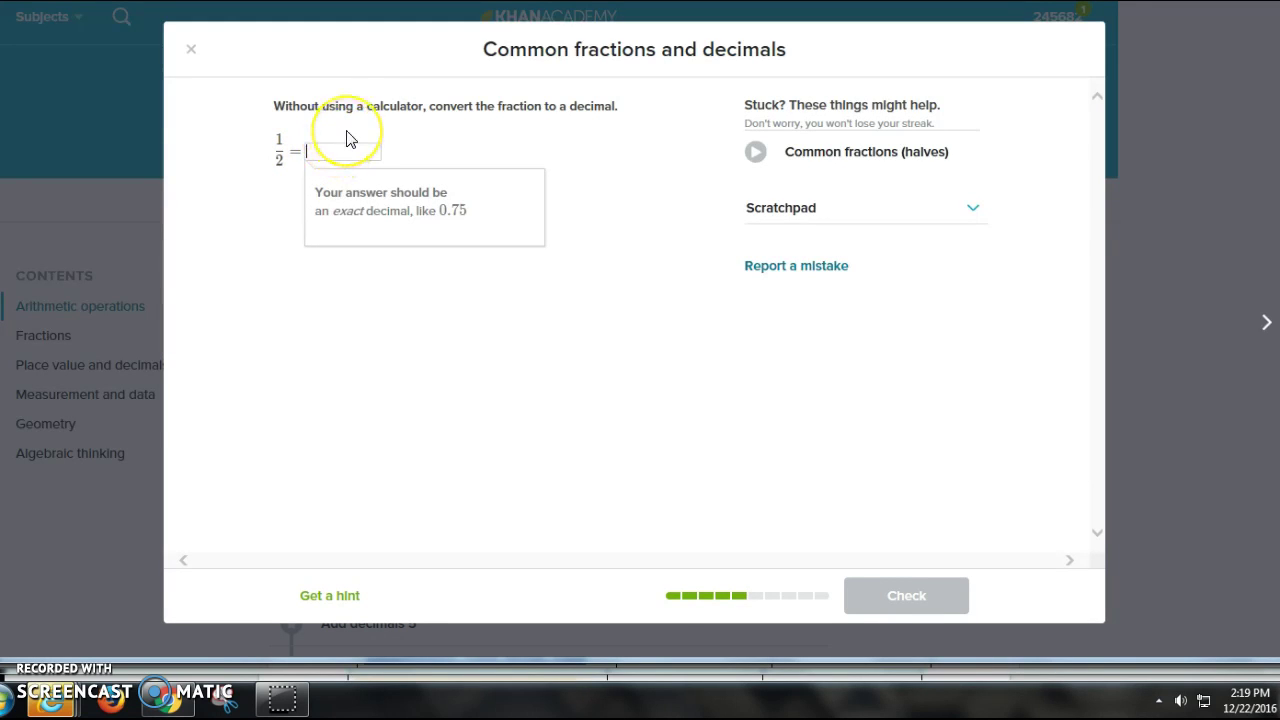
text(0.5)
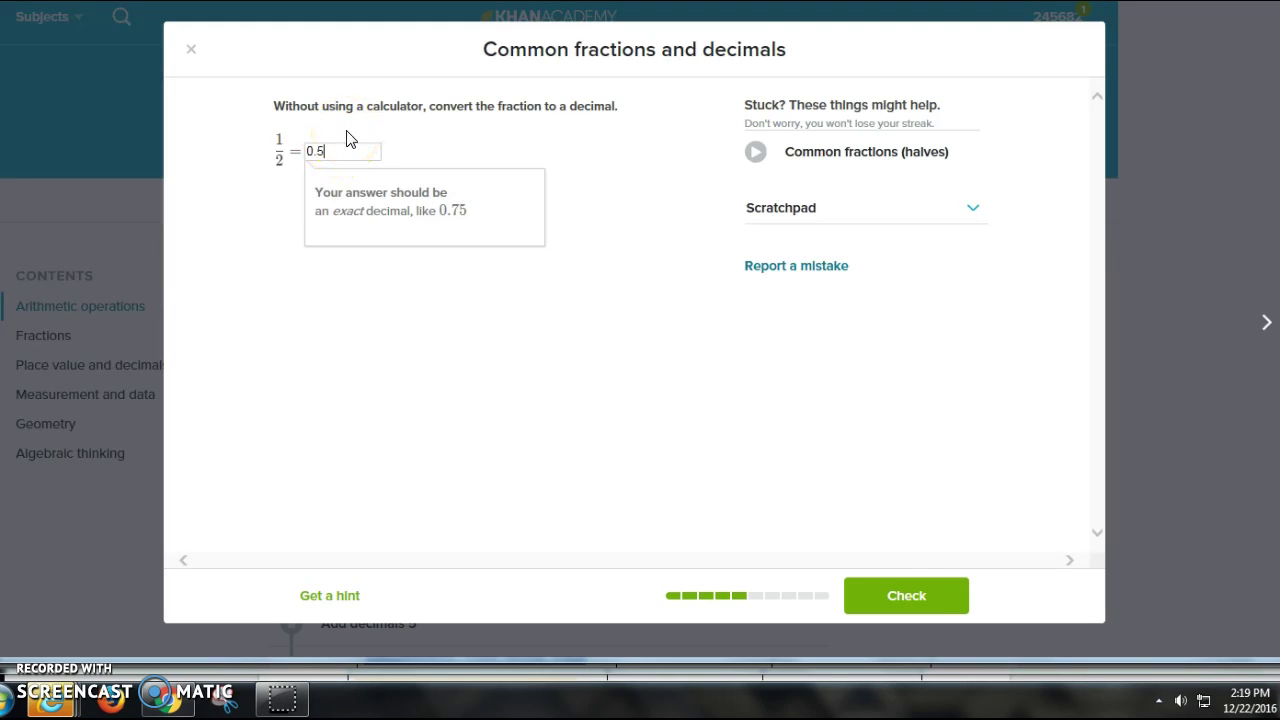
key(Return)
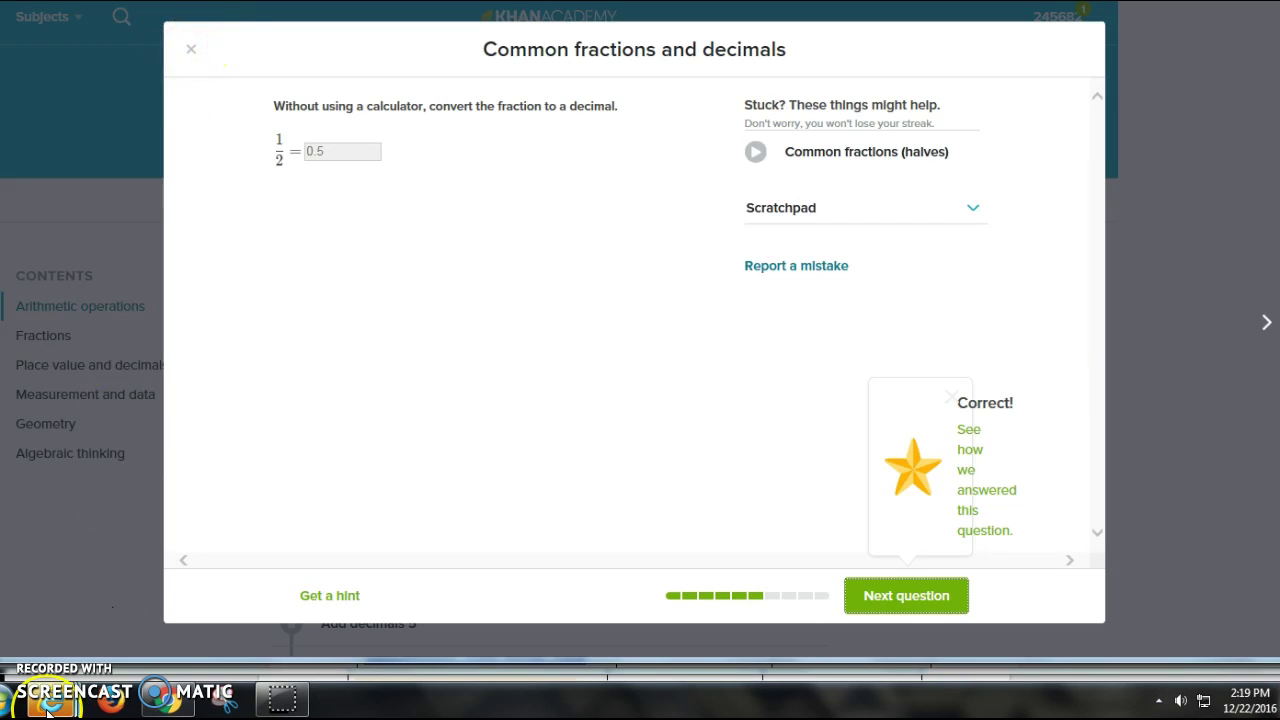
mouse_move(48, 711)
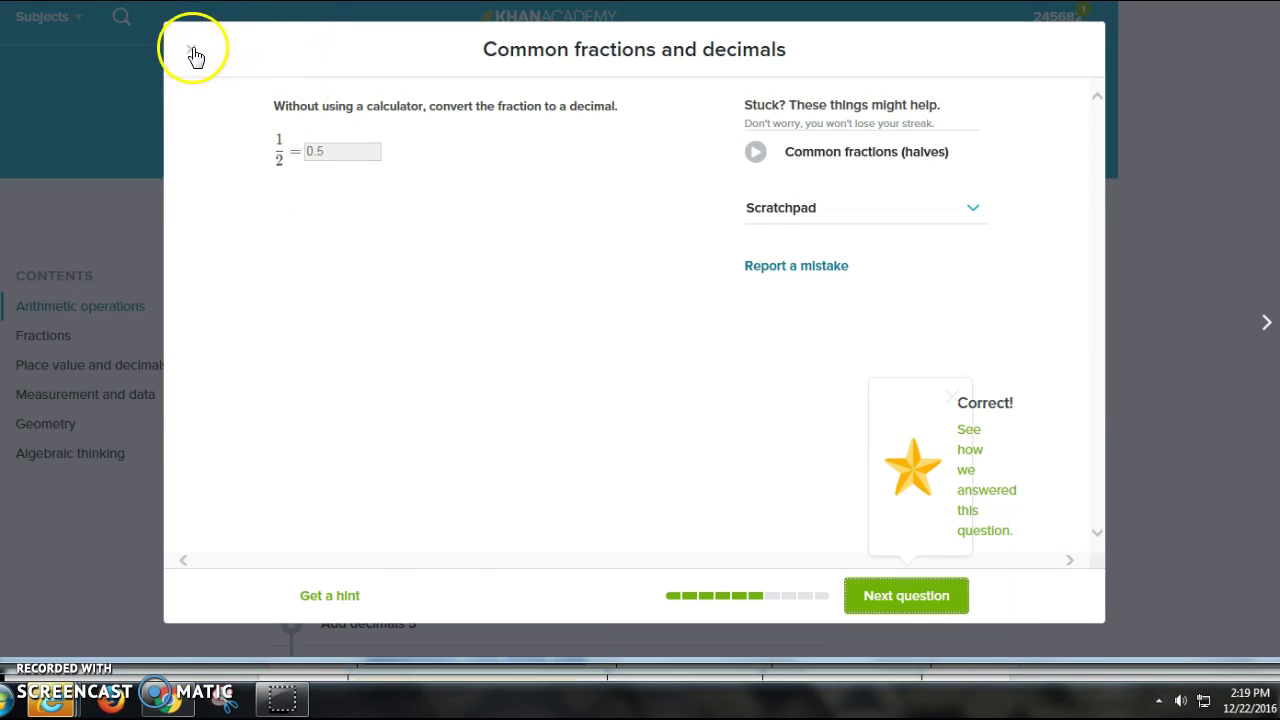
click(191, 49)
mouse_move(45, 703)
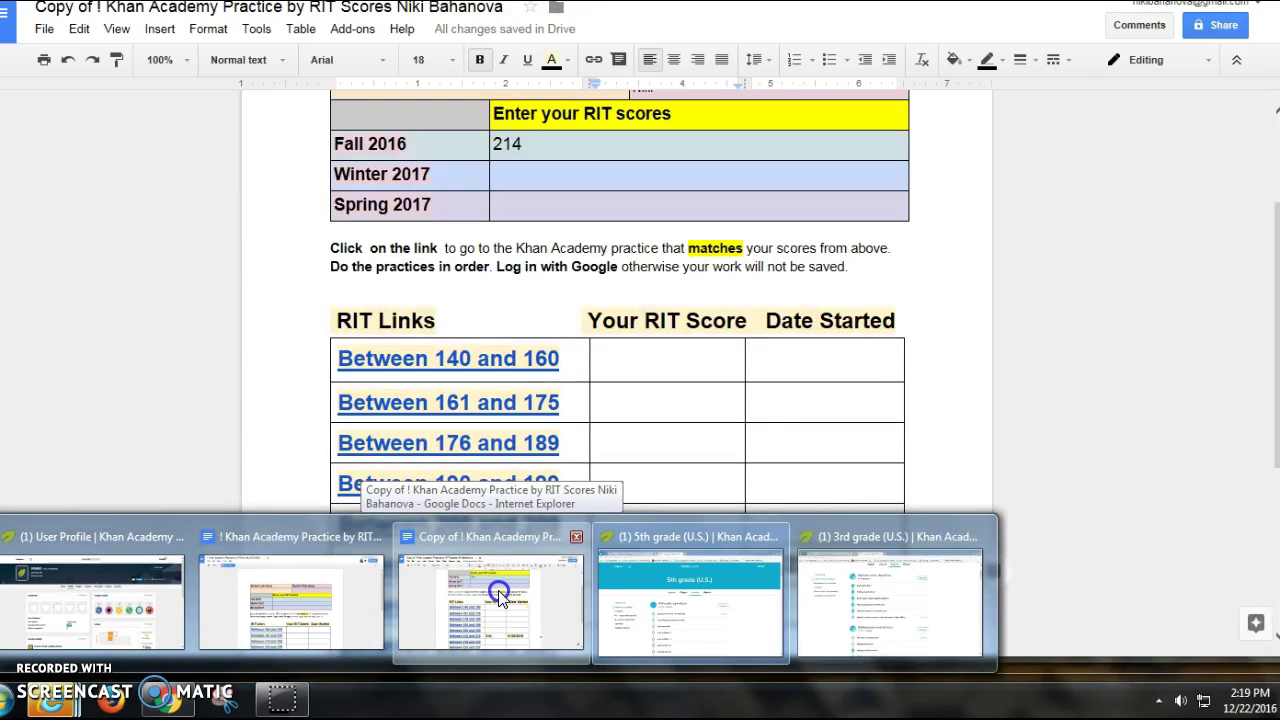
Step: Return to the RIT practice copy and follow its Between 210 and 215 link to Khan Academy
click(498, 590)
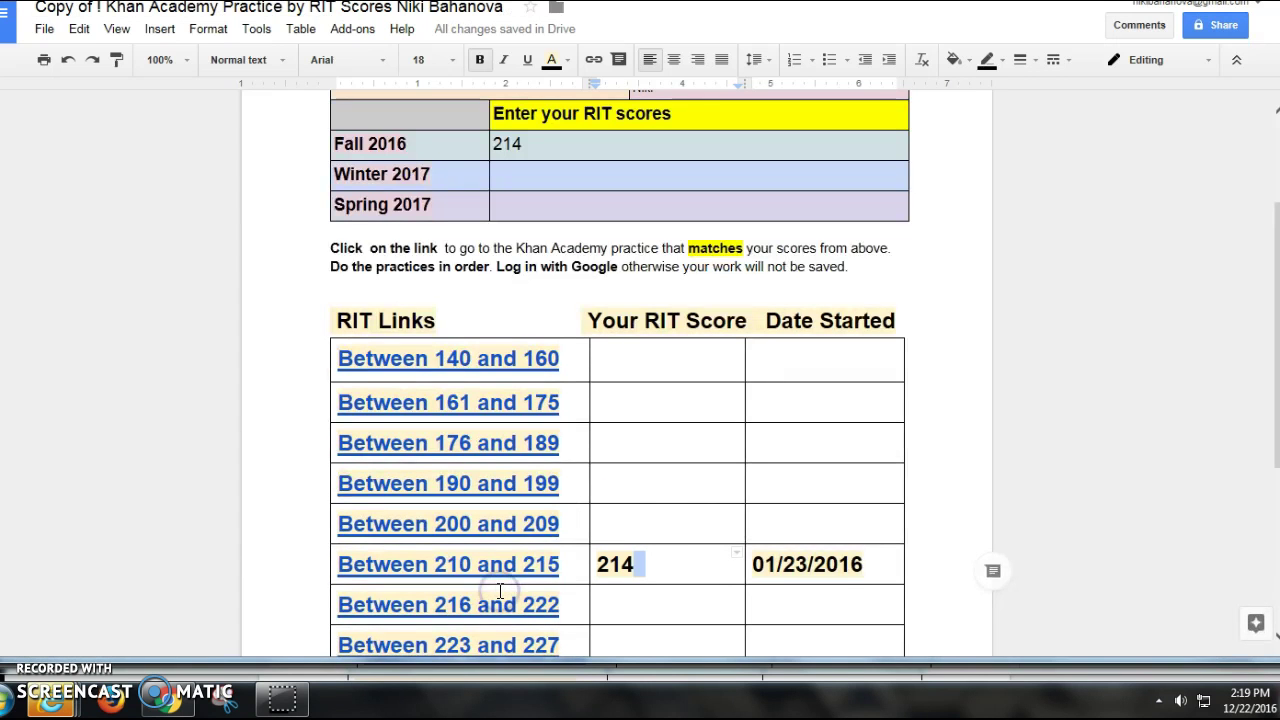
scroll(497, 545, down, 3)
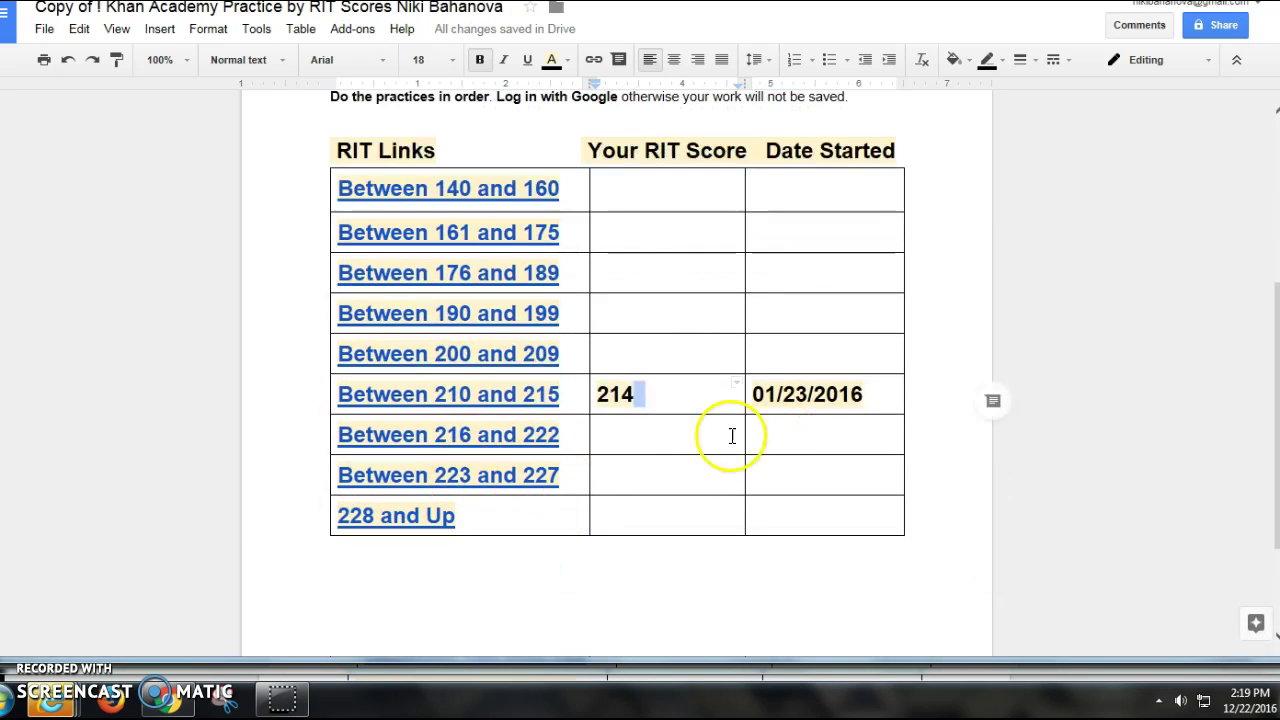
click(708, 435)
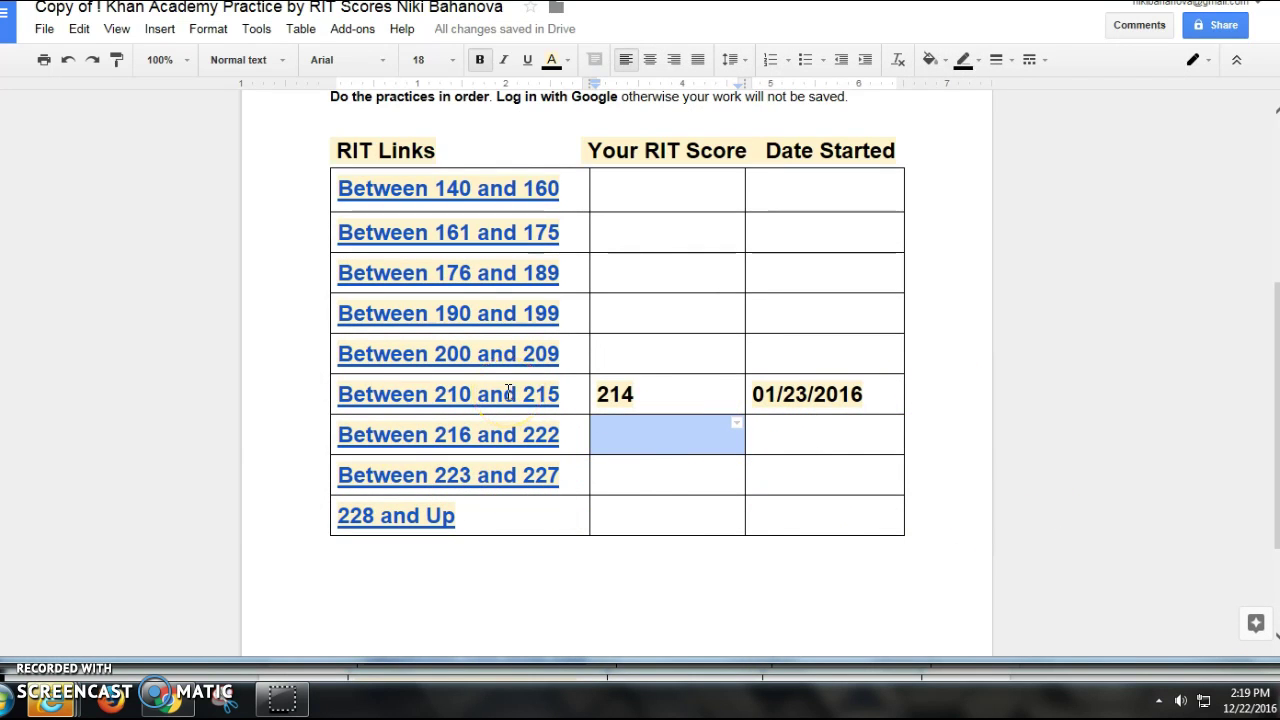
click(889, 397)
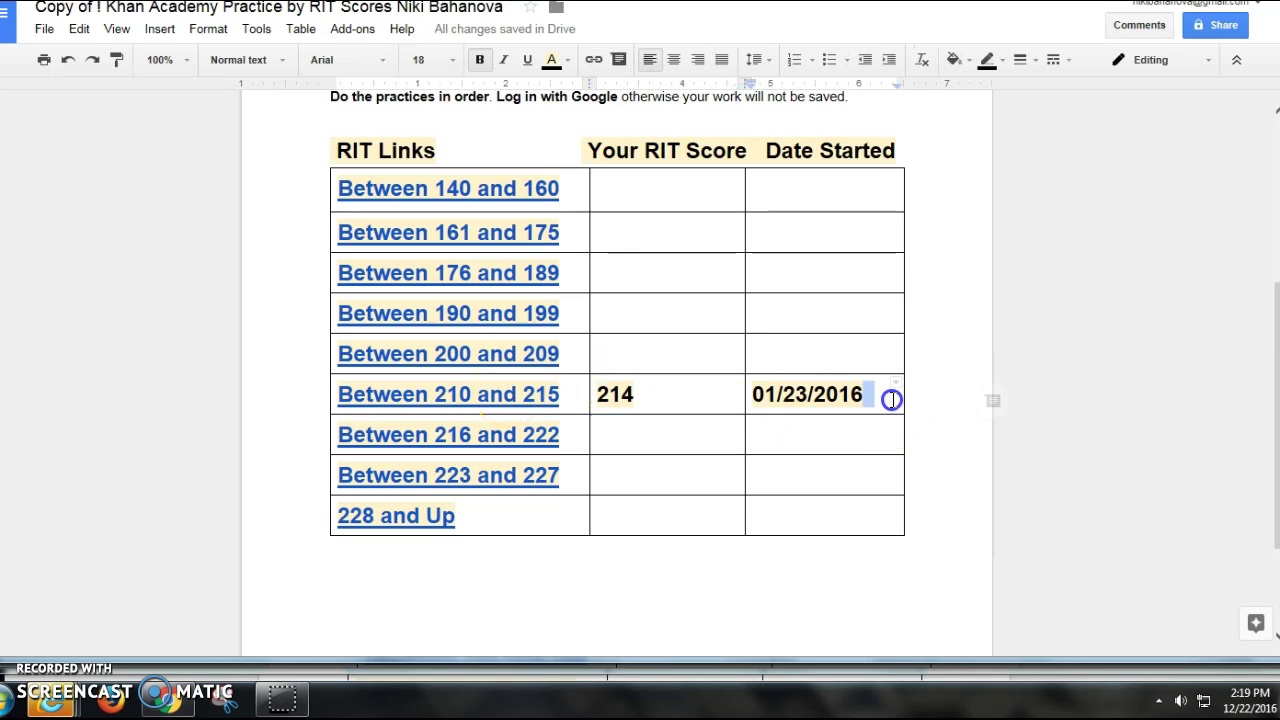
click(468, 395)
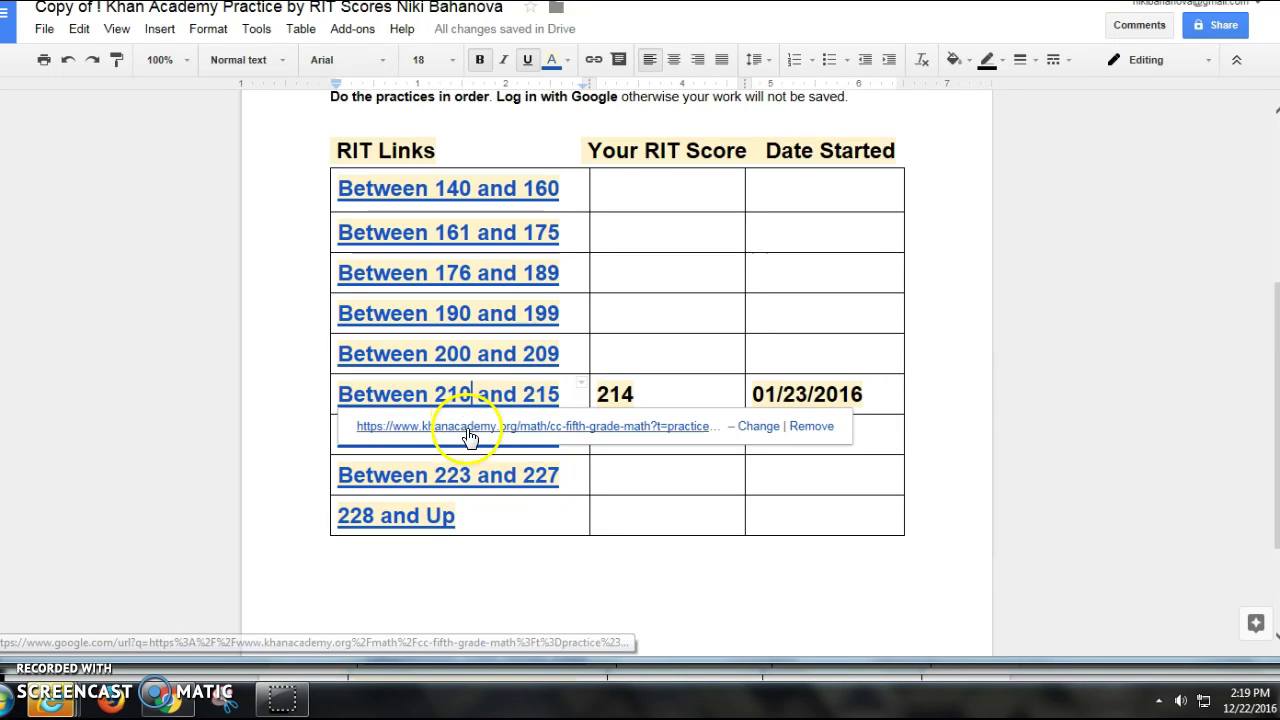
click(470, 432)
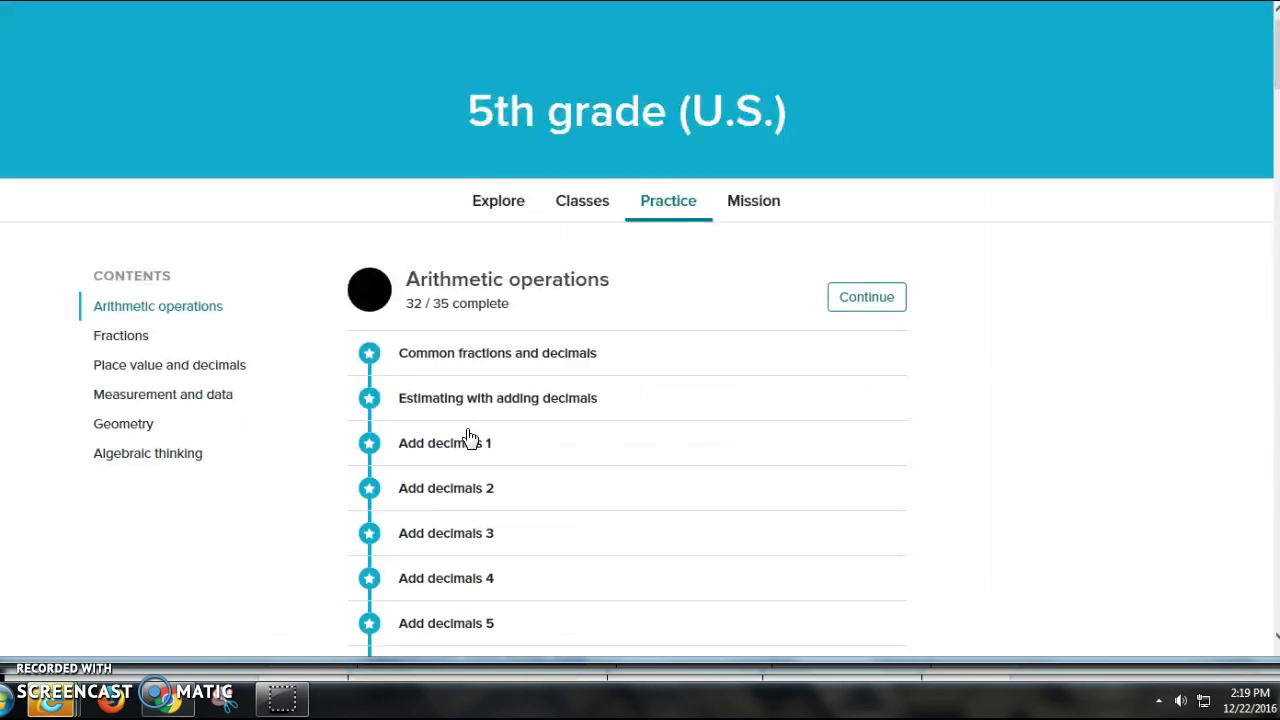
Step: Jump to Geometry in the 5th grade practice list and start the Graph points exercise
scroll(591, 294, down, 3)
scroll(650, 345, up, 3)
scroll(662, 346, down, 2)
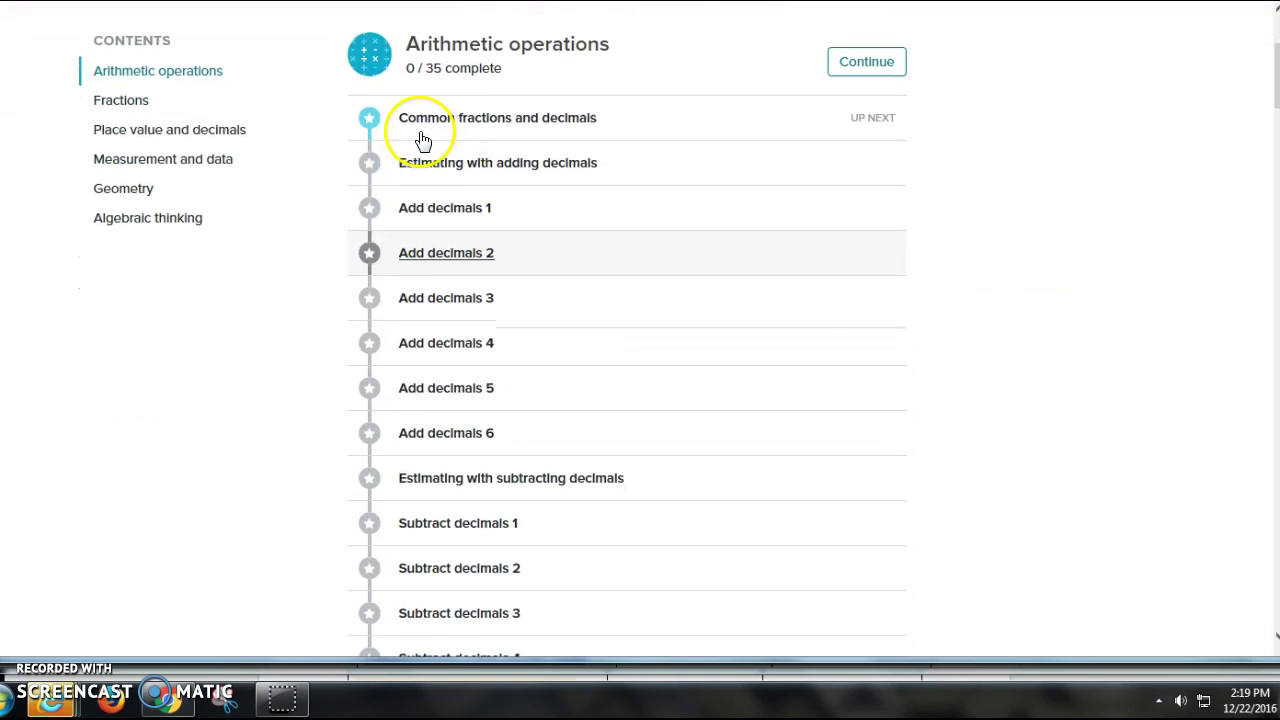
scroll(481, 130, down, 1)
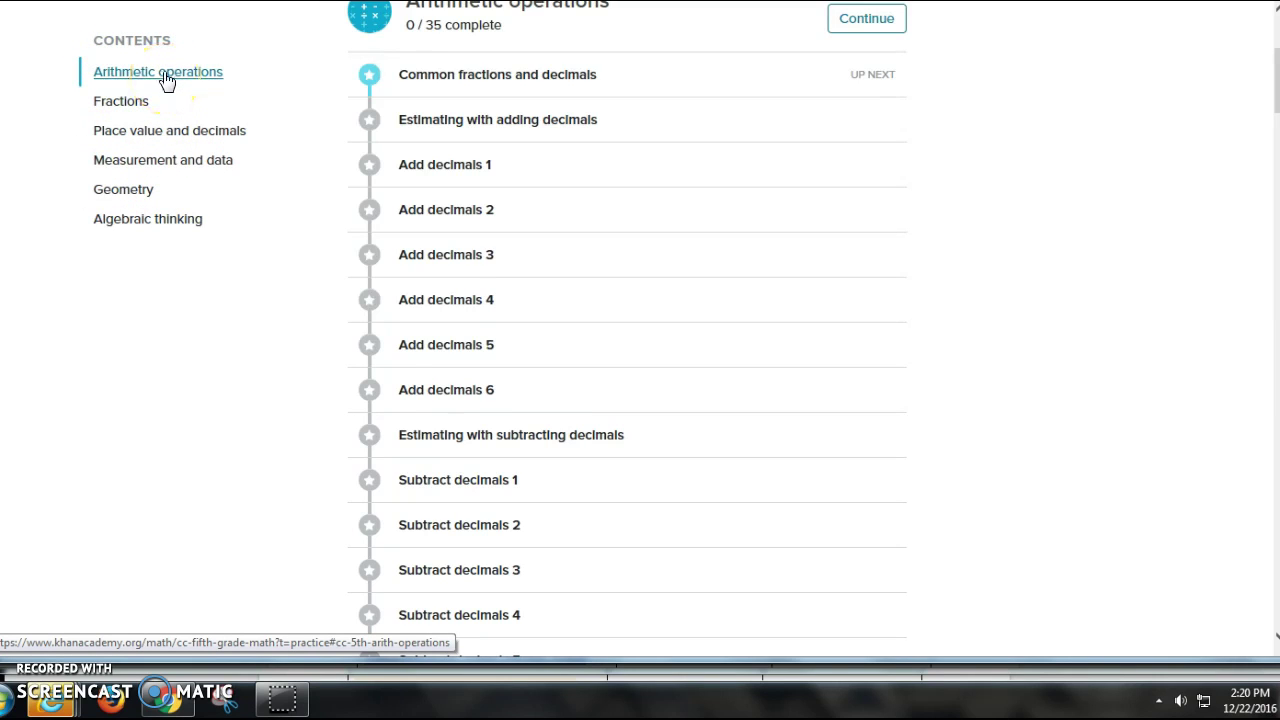
click(133, 199)
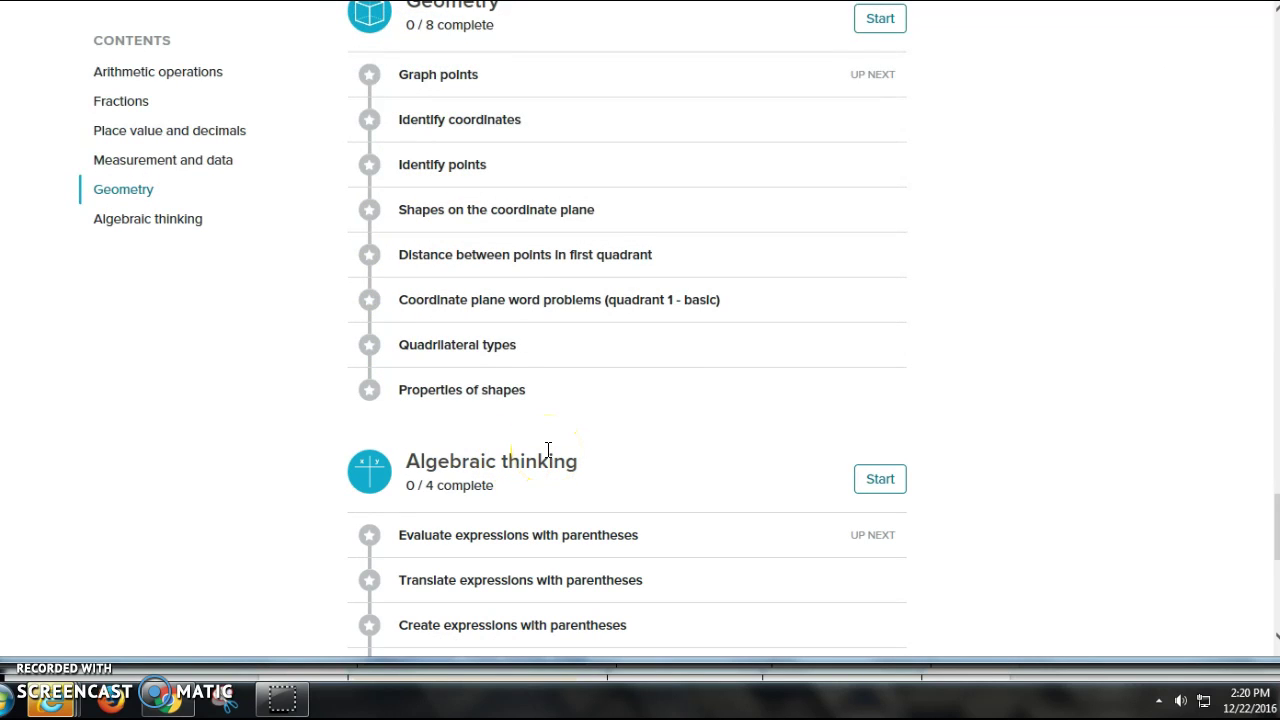
mouse_move(443, 77)
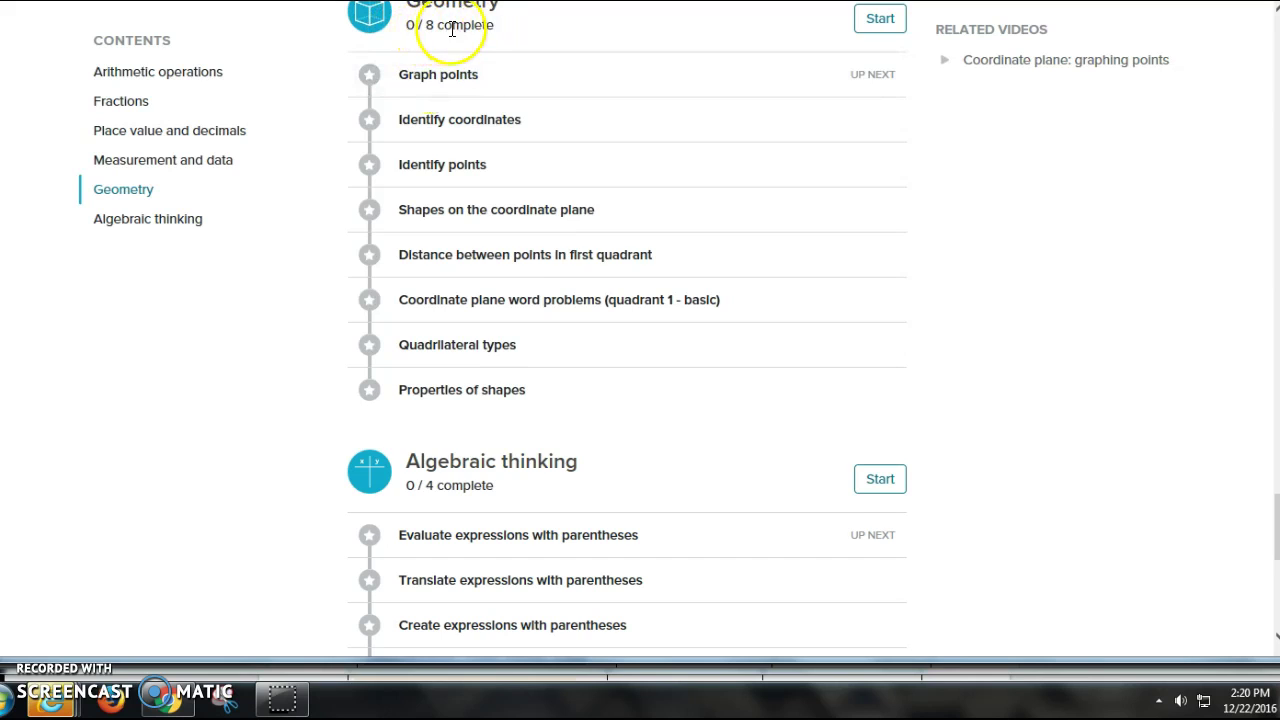
click(443, 77)
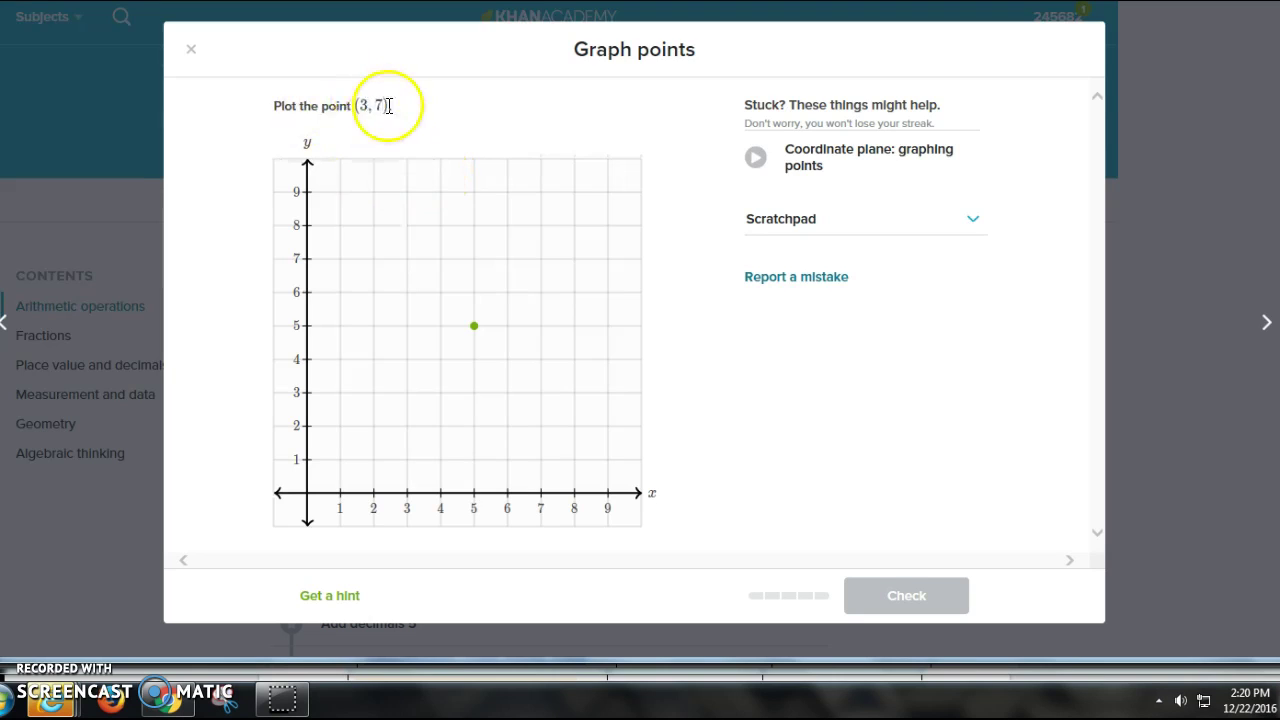
Step: Plot the point at (3, 7), get it graded correct, and move to the next question
drag(474, 325, 429, 320)
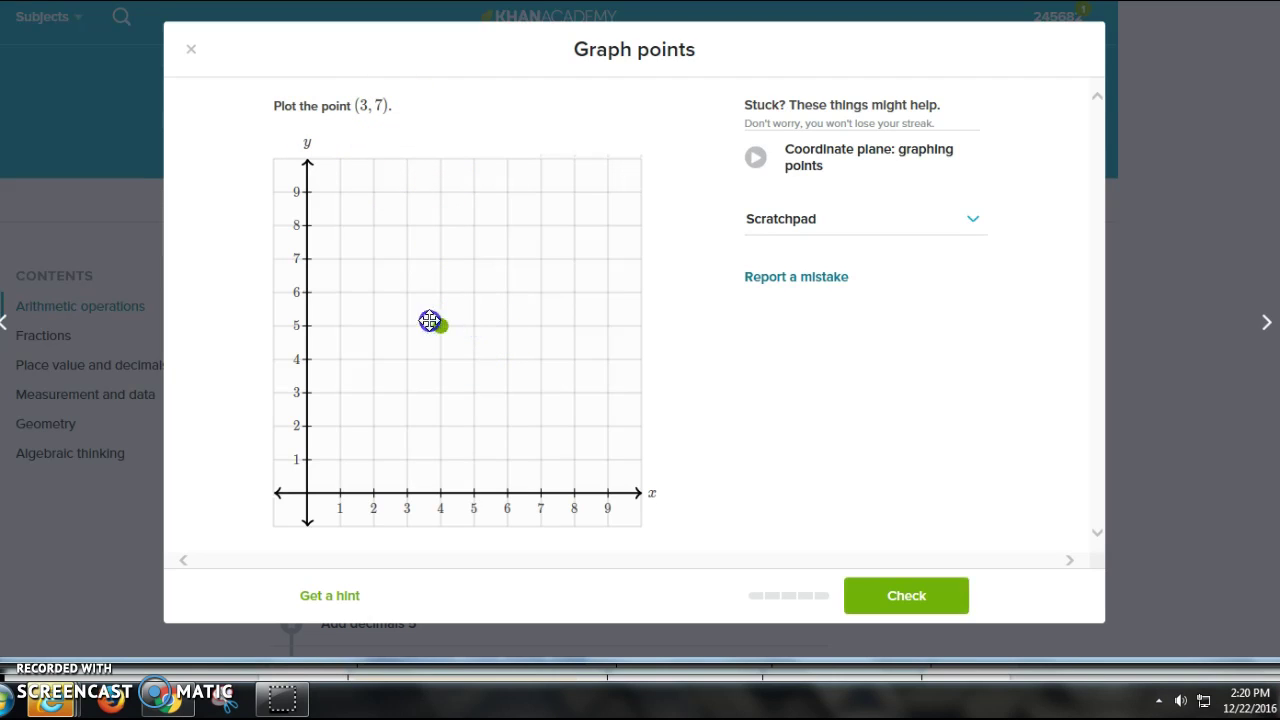
drag(343, 331, 364, 493)
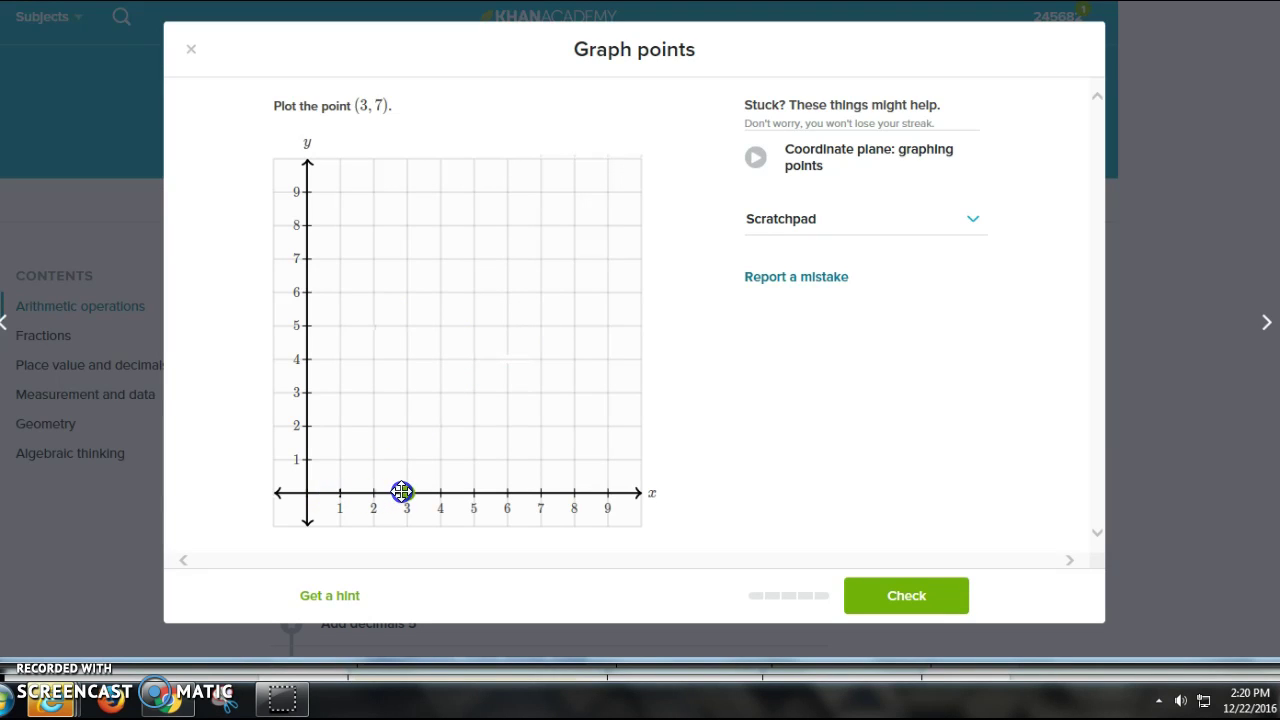
drag(417, 383, 421, 269)
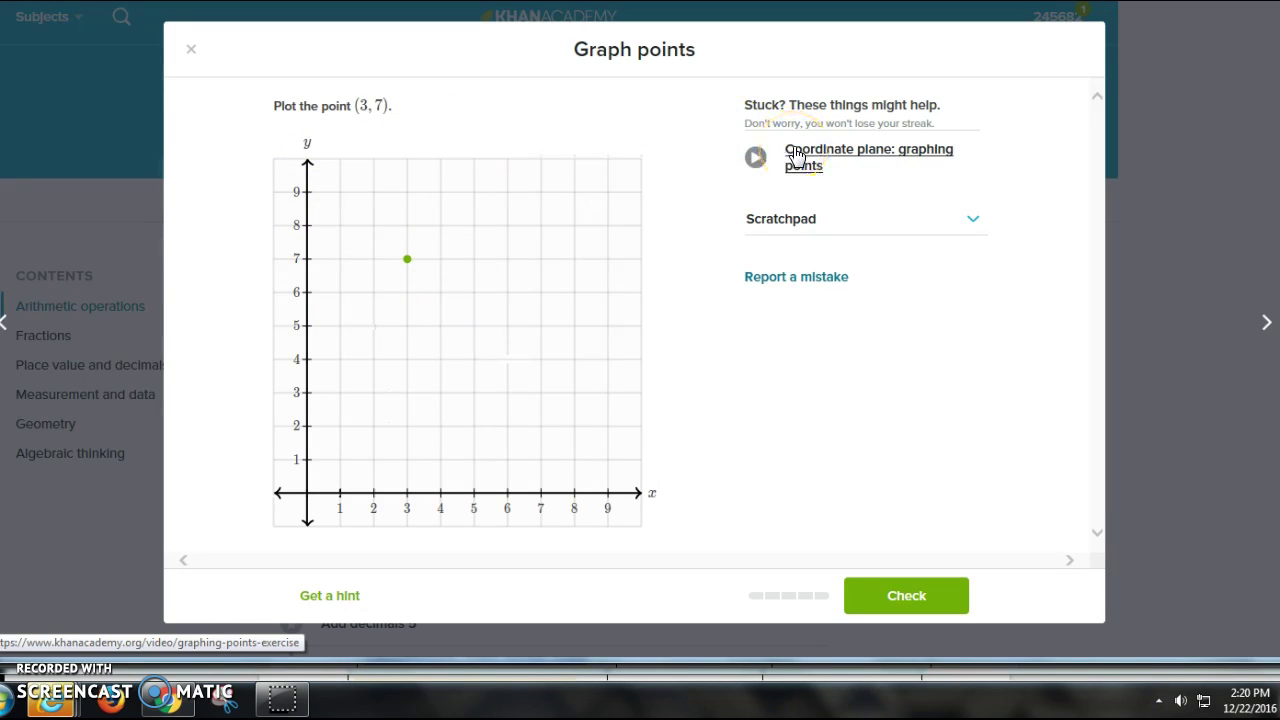
click(345, 594)
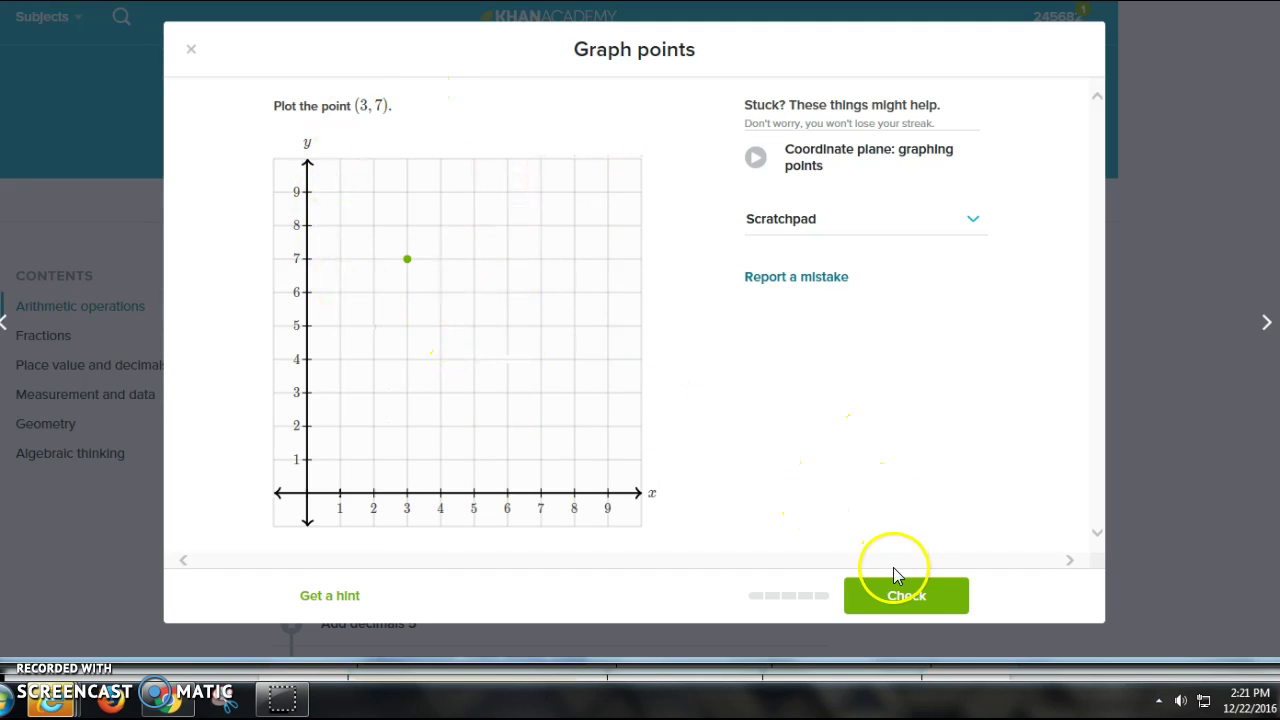
click(908, 597)
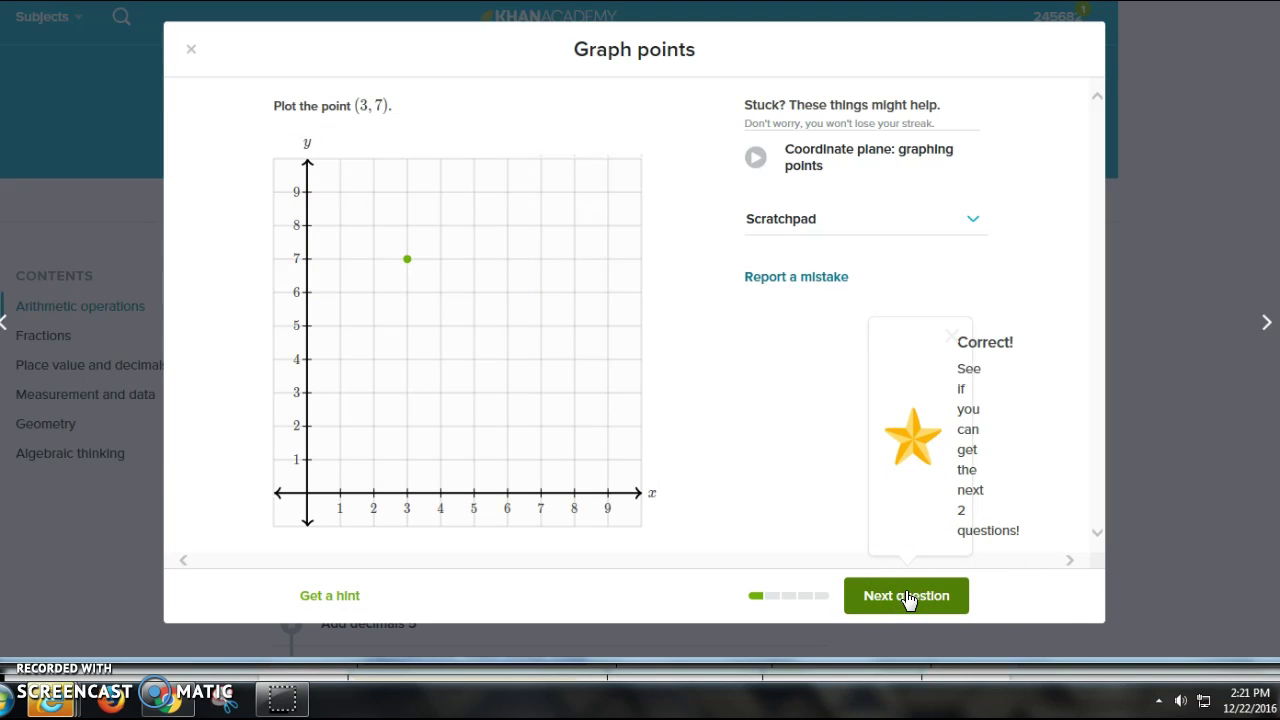
click(907, 596)
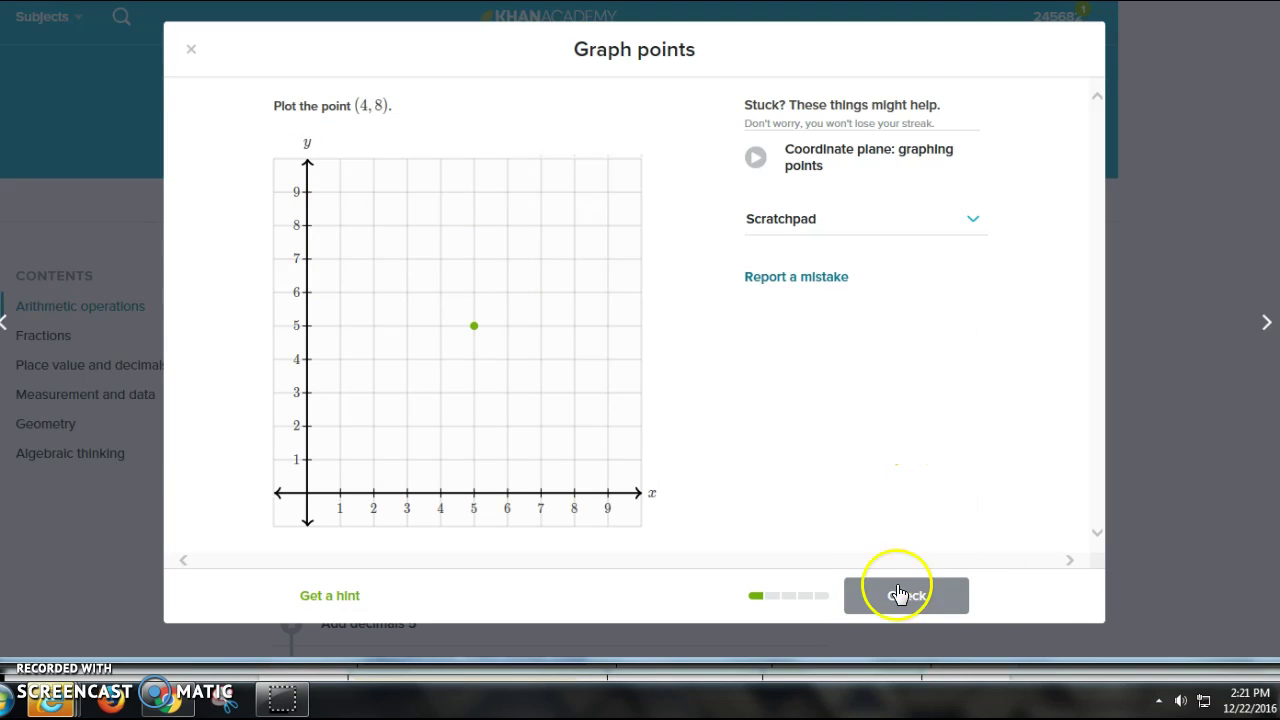
Step: Submit the point at (8, 4), which is marked wrong, and reveal hint 1: x is 4, y is 8
drag(471, 325, 428, 201)
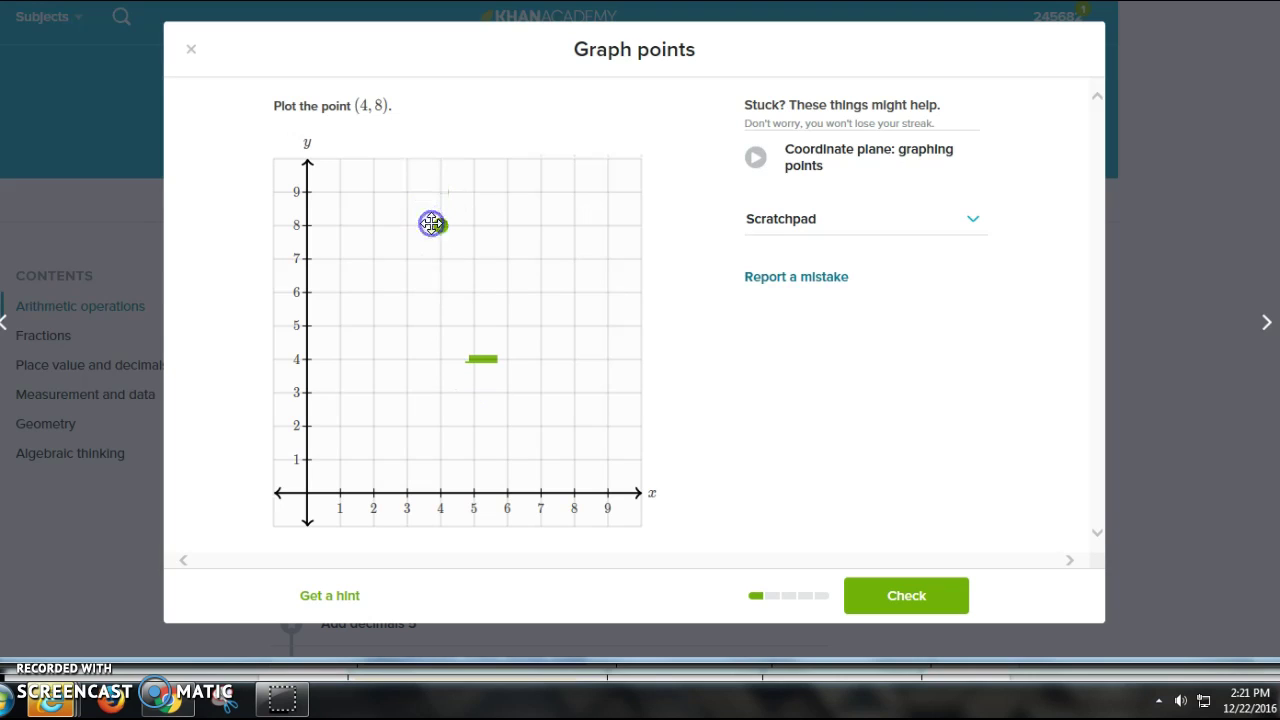
click(437, 229)
drag(472, 354, 506, 418)
click(876, 590)
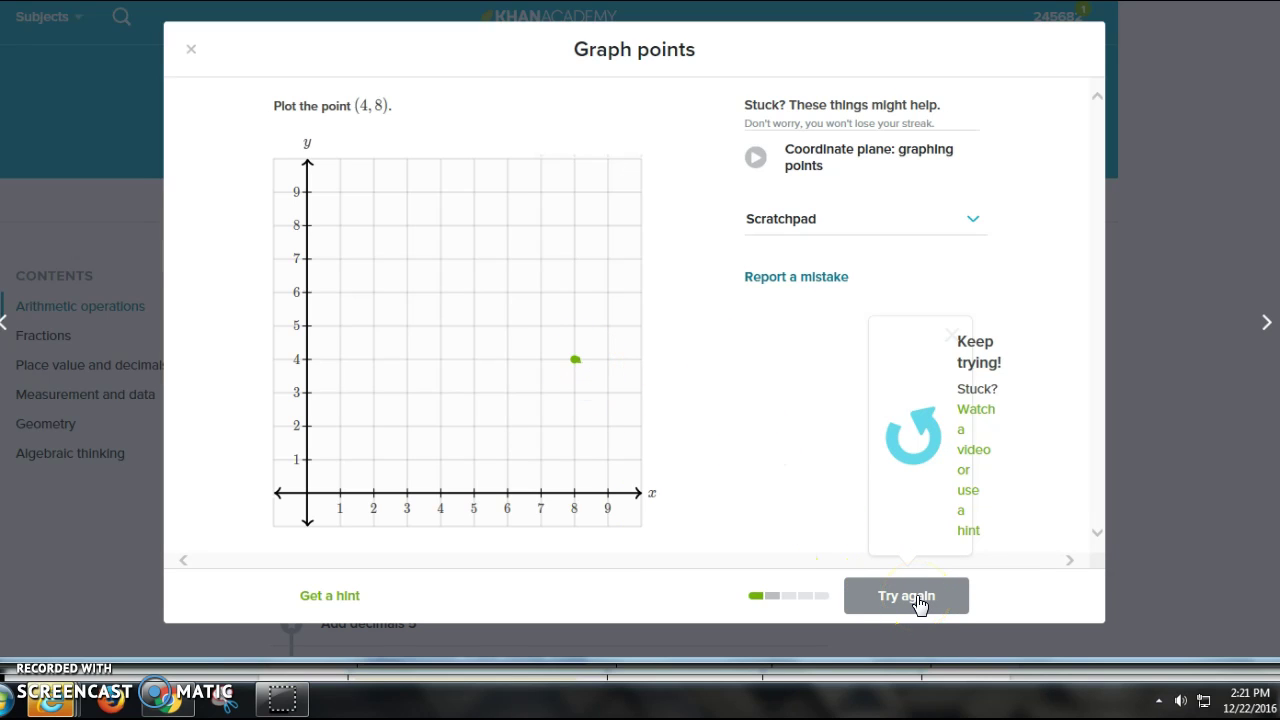
click(345, 598)
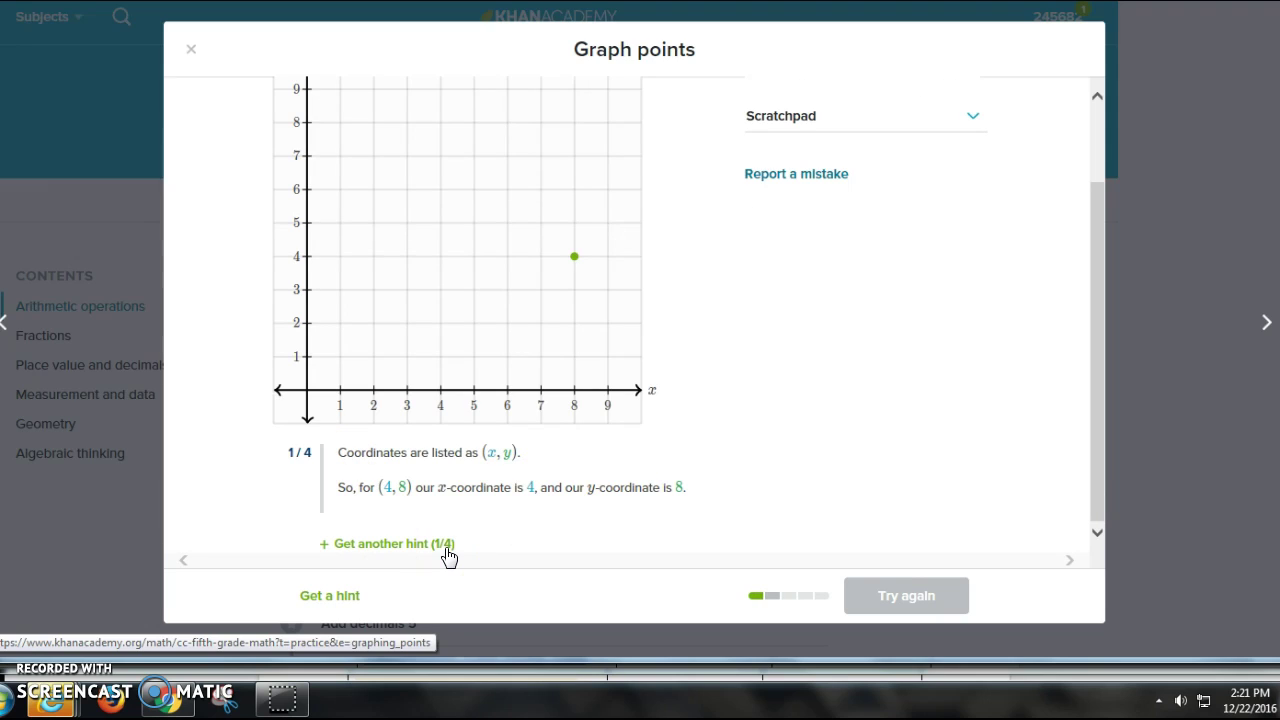
Step: Move the point to (4, 8) and reveal hint 2 about going to 4 on the x-axis
click(384, 487)
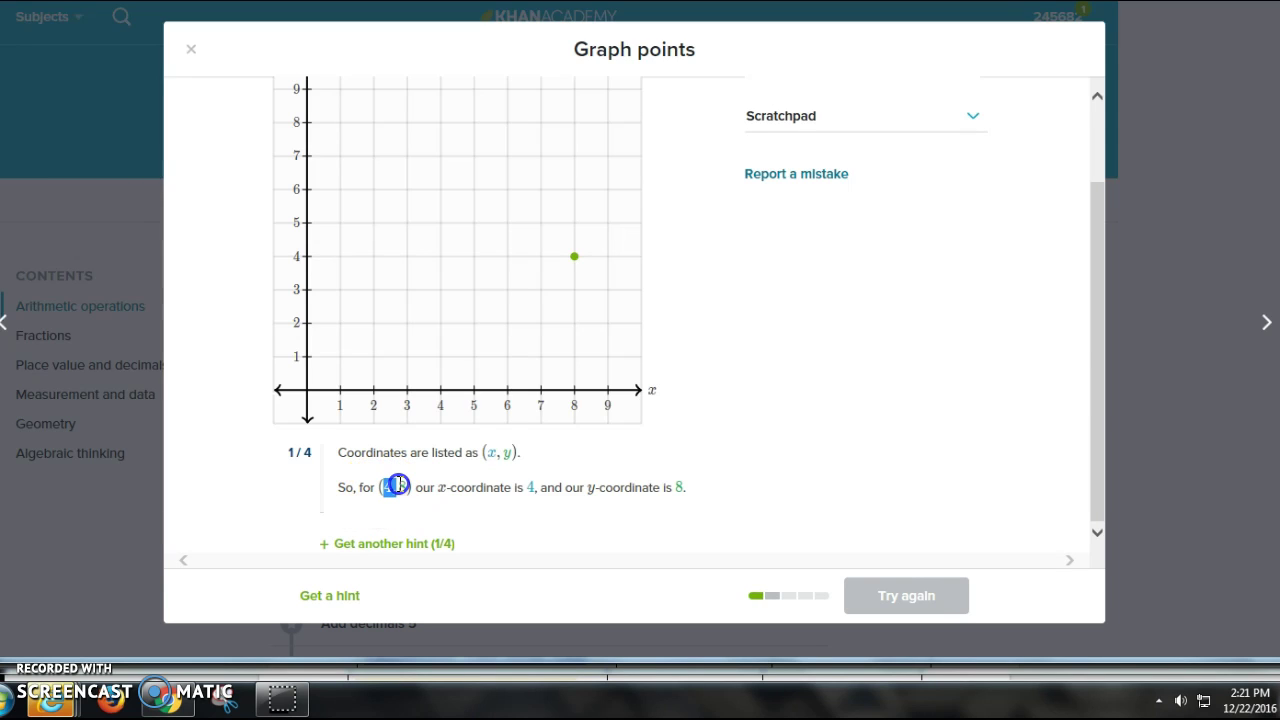
click(497, 451)
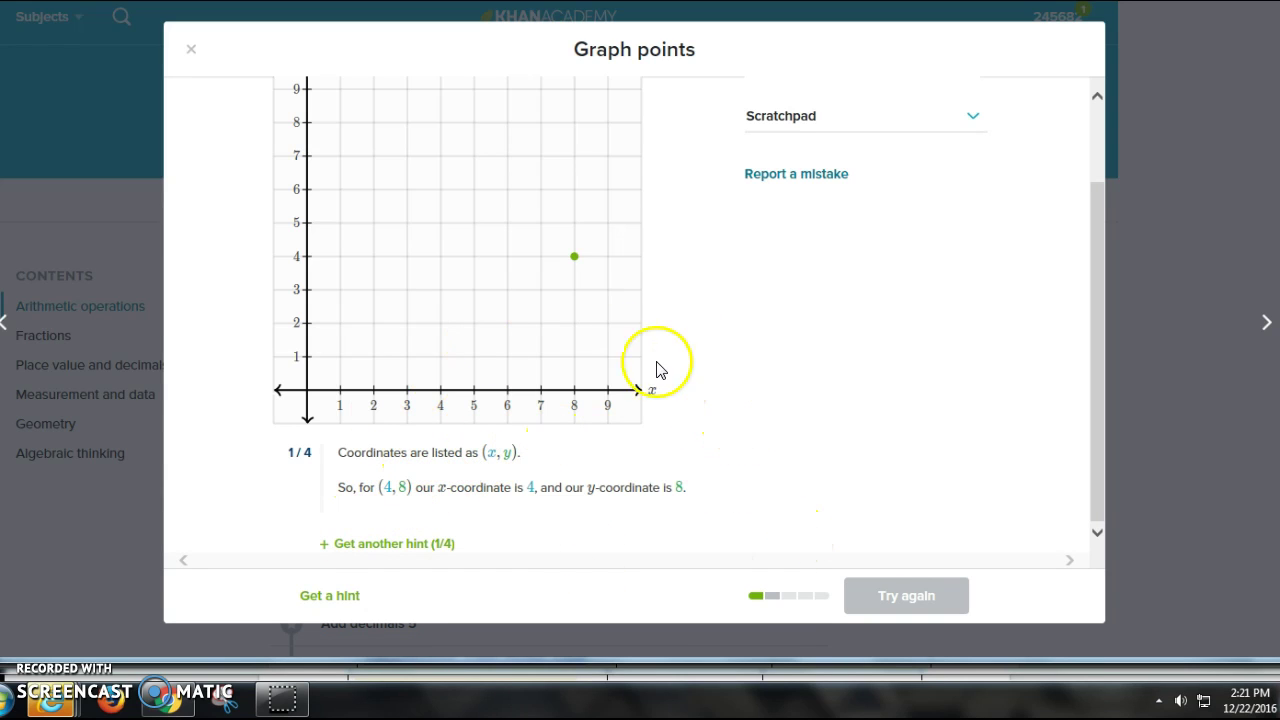
drag(574, 256, 522, 283)
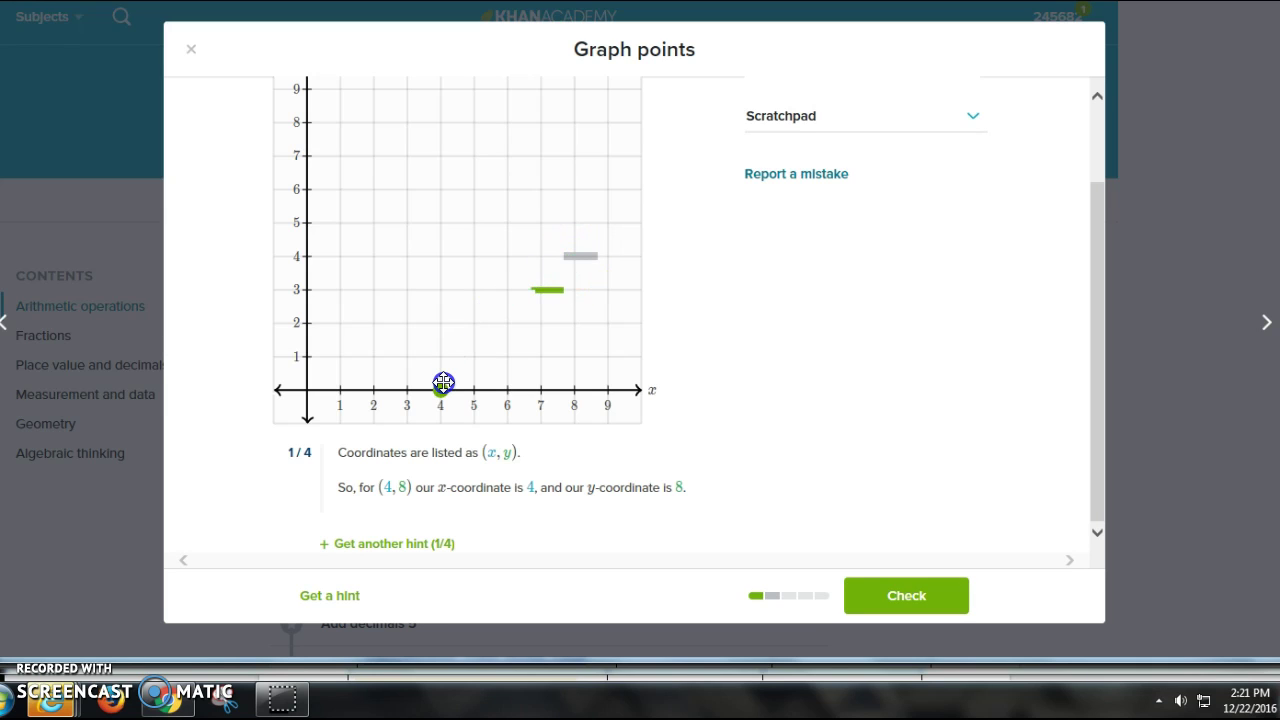
drag(443, 371, 470, 117)
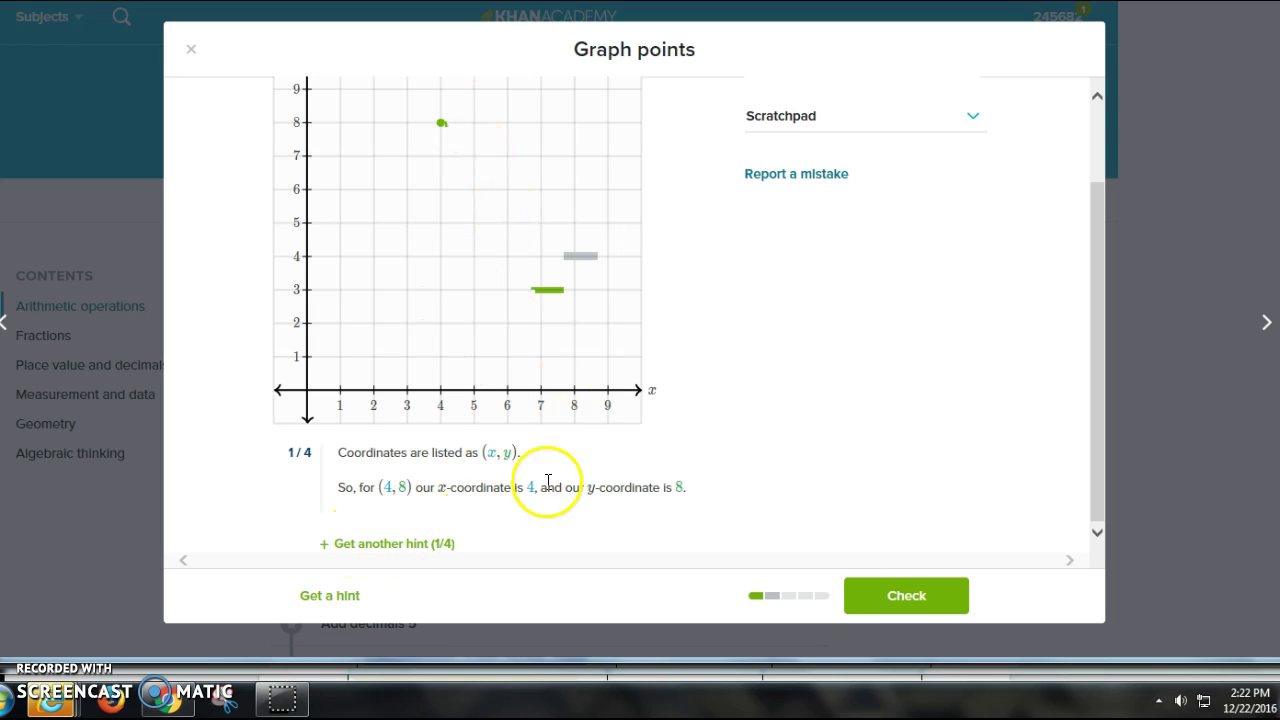
click(410, 545)
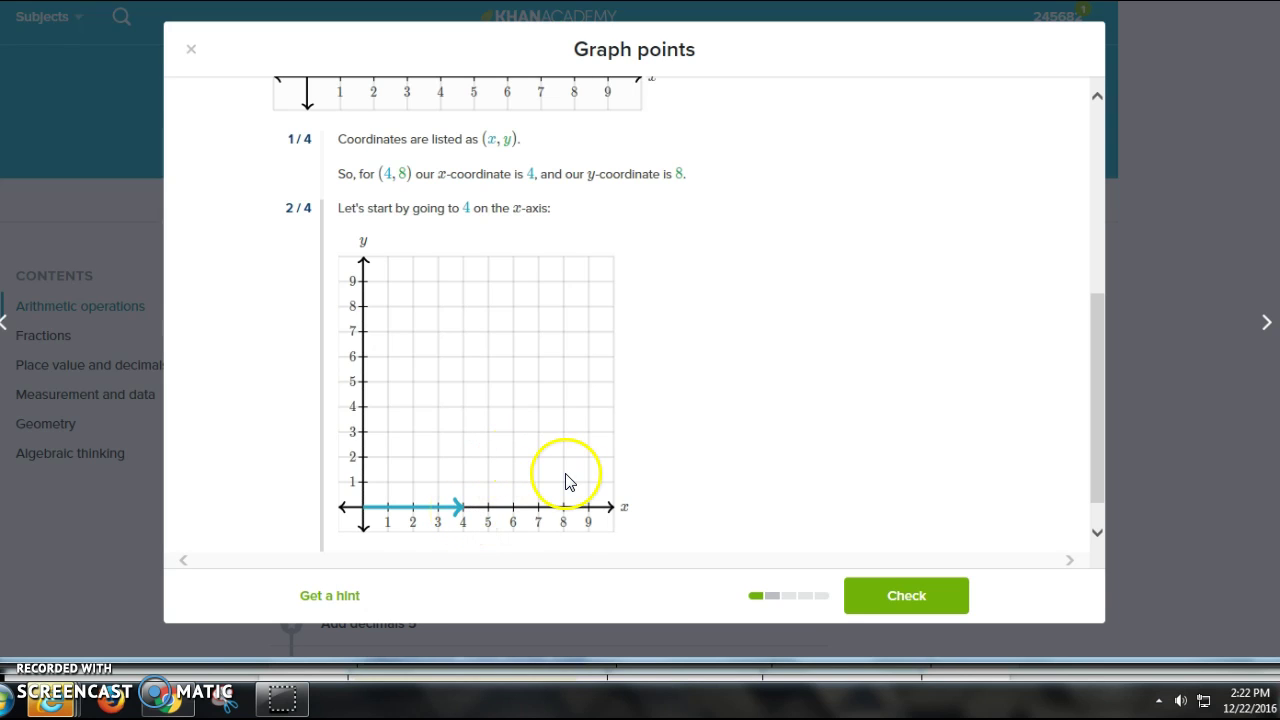
scroll(563, 477, down, 1)
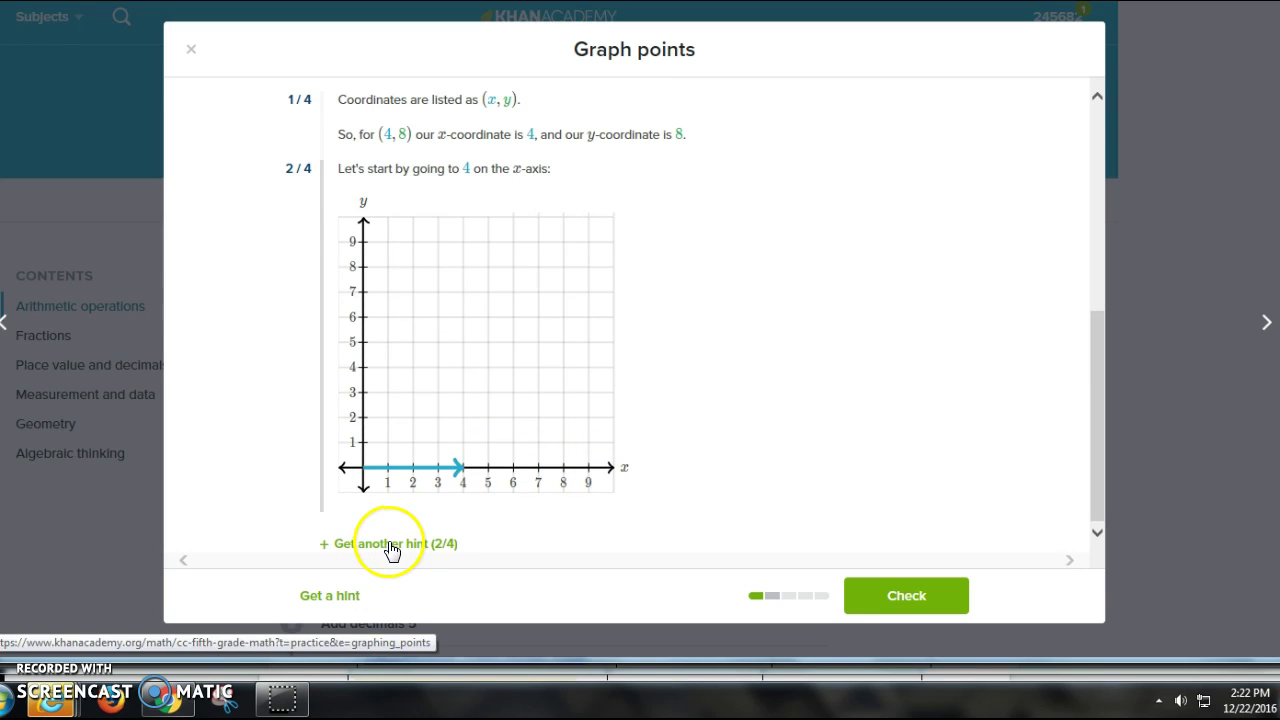
scroll(455, 500, up, 2)
scroll(468, 492, up, 5)
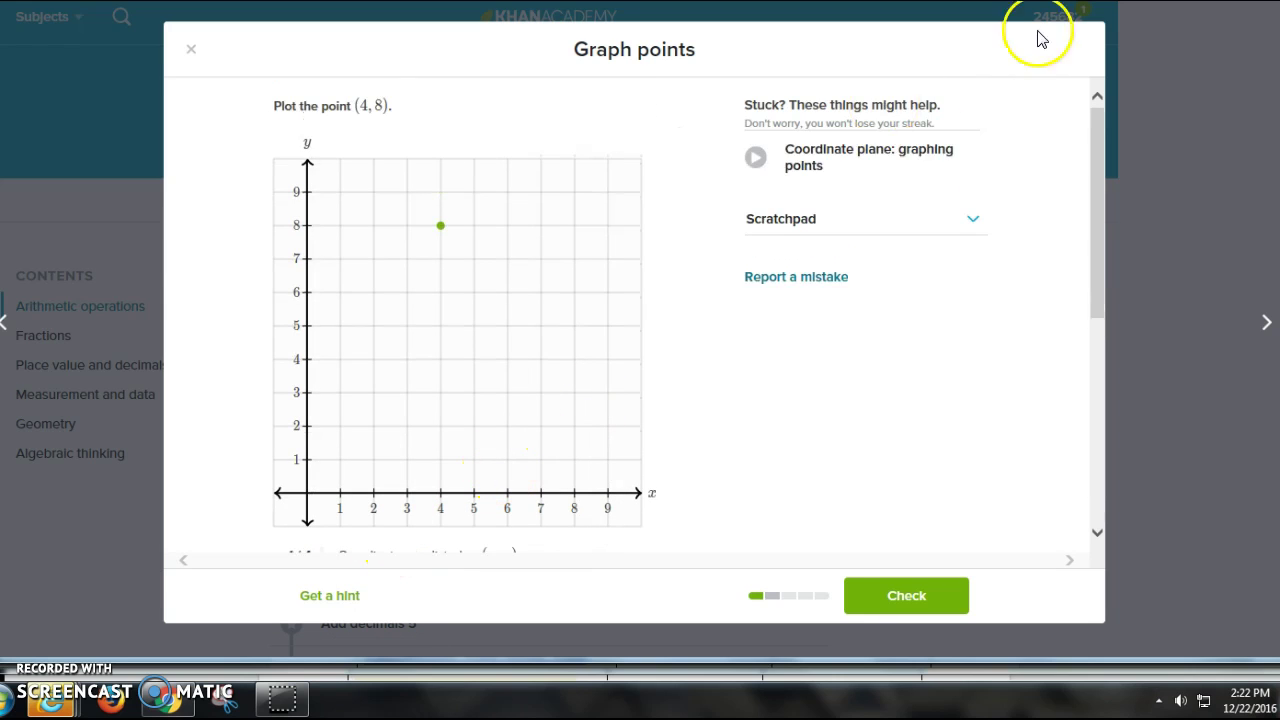
Step: Play the Coordinate plane help video full screen, then return to the exercise
click(887, 162)
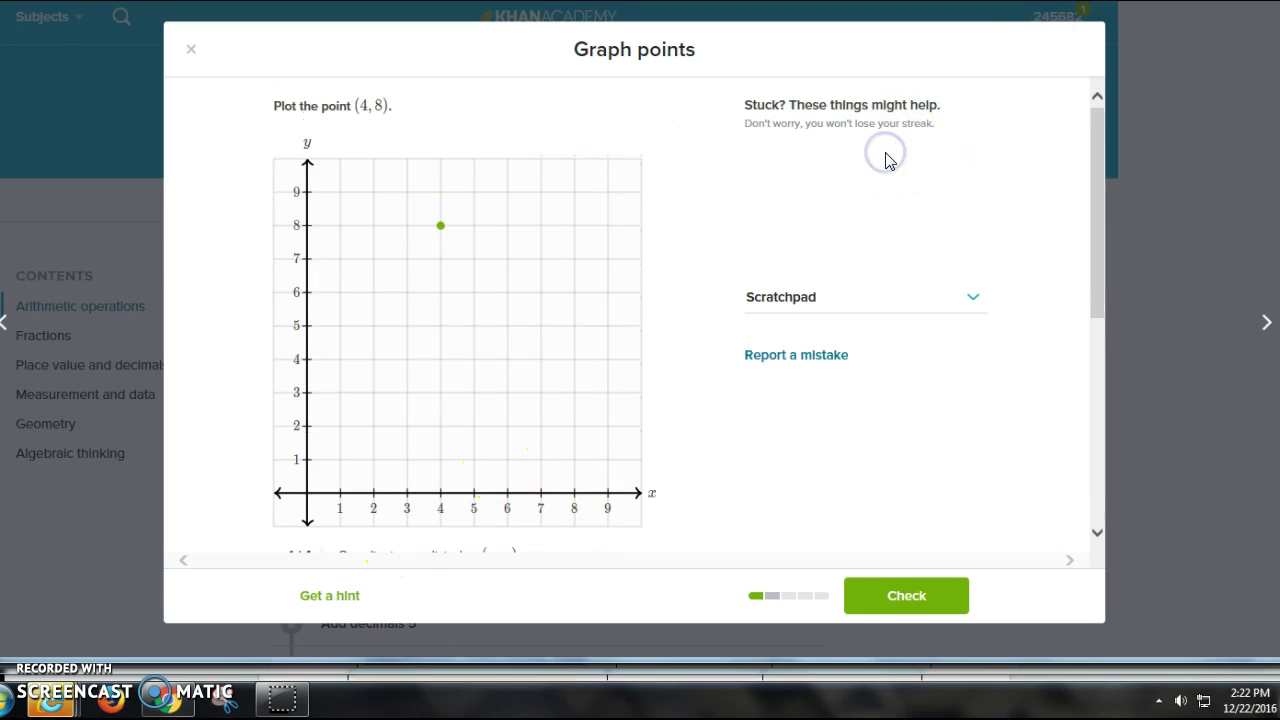
click(889, 165)
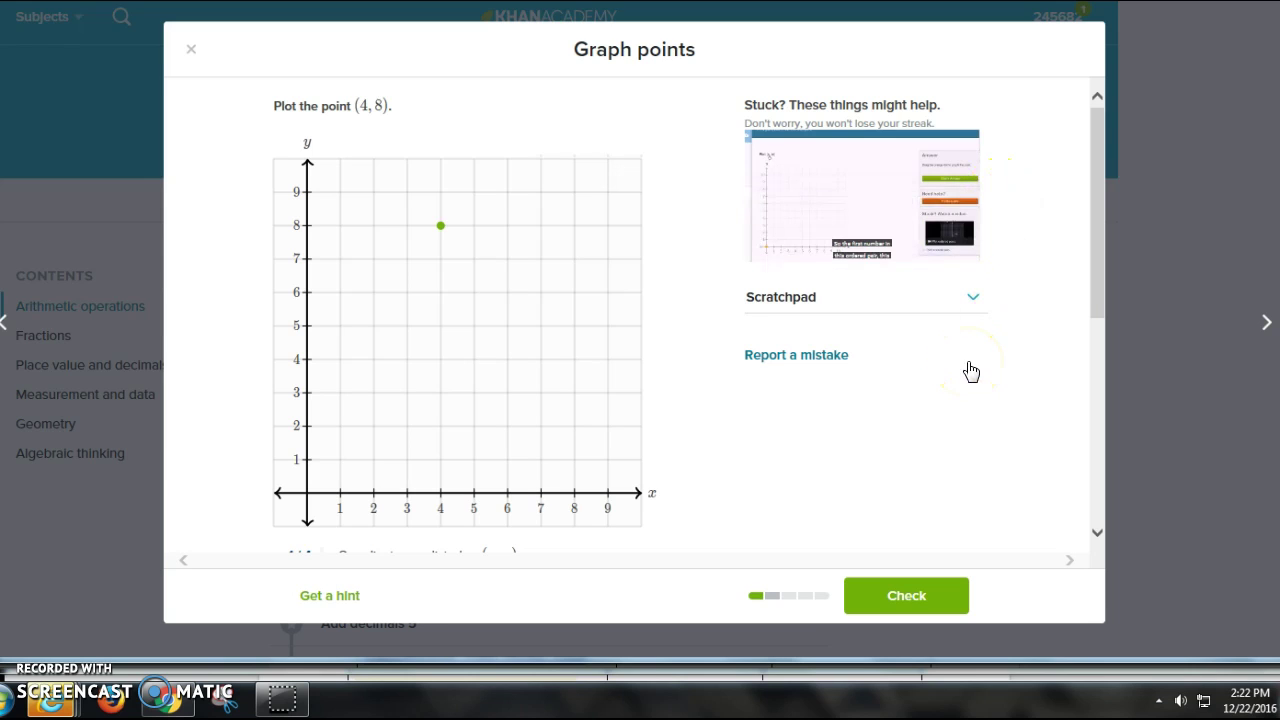
click(777, 239)
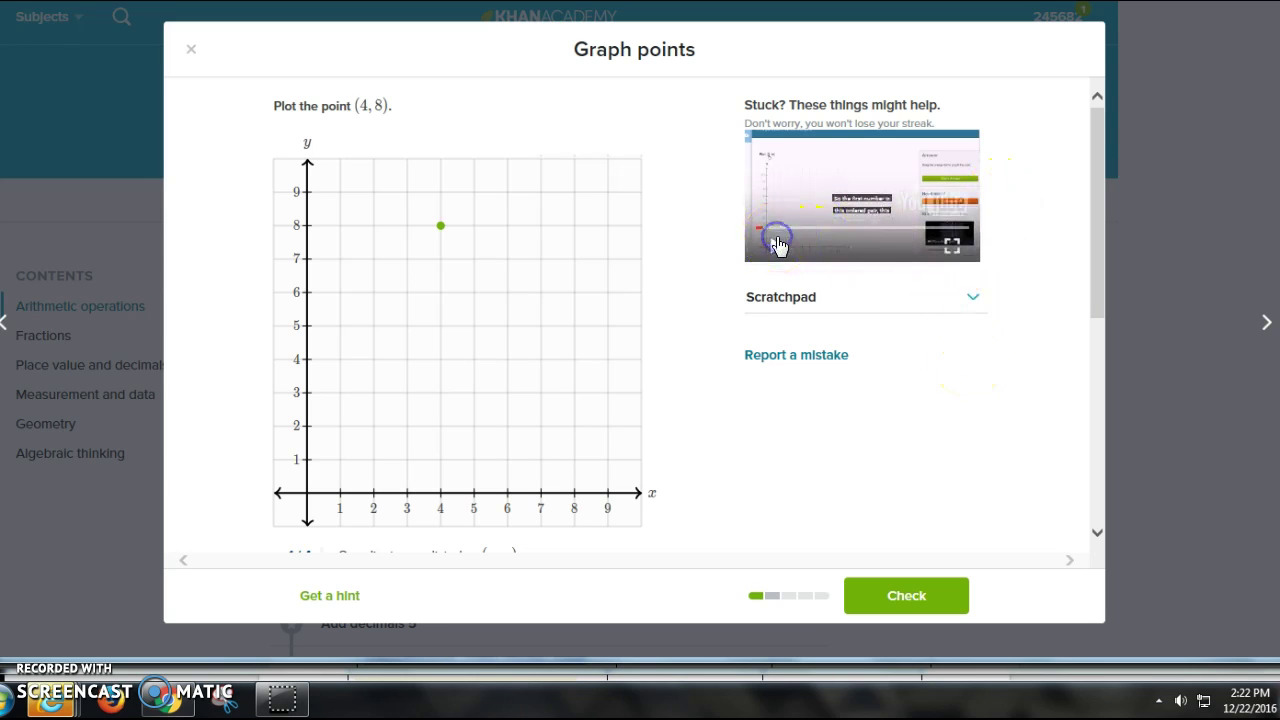
click(952, 244)
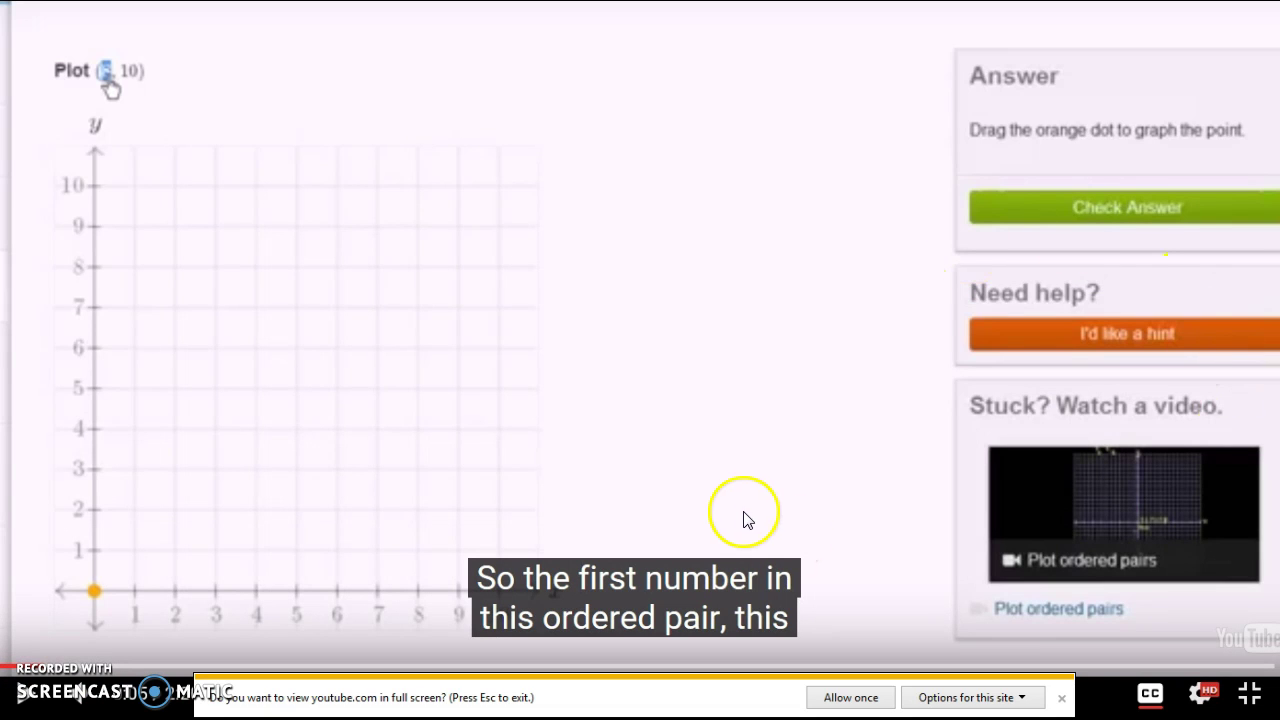
click(1250, 697)
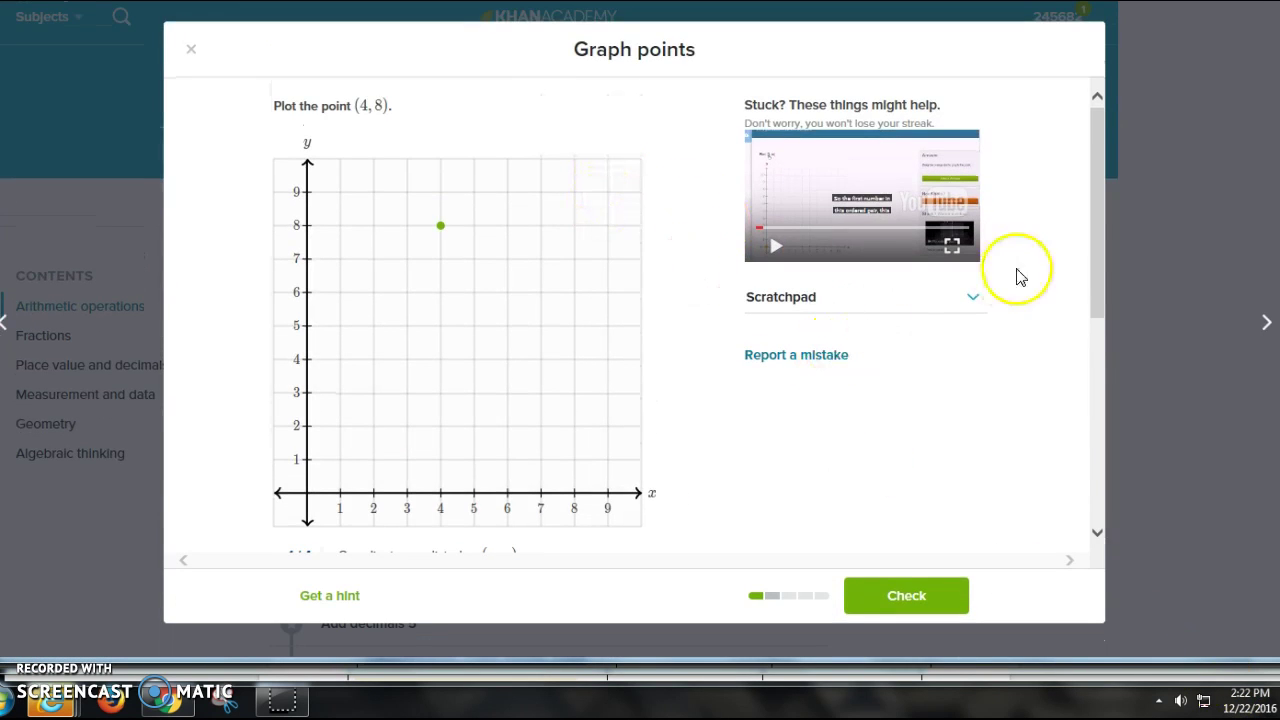
Step: Check the point at (4, 8) and get the Great grit! correct message
click(1098, 270)
drag(1098, 270, 1090, 346)
click(934, 593)
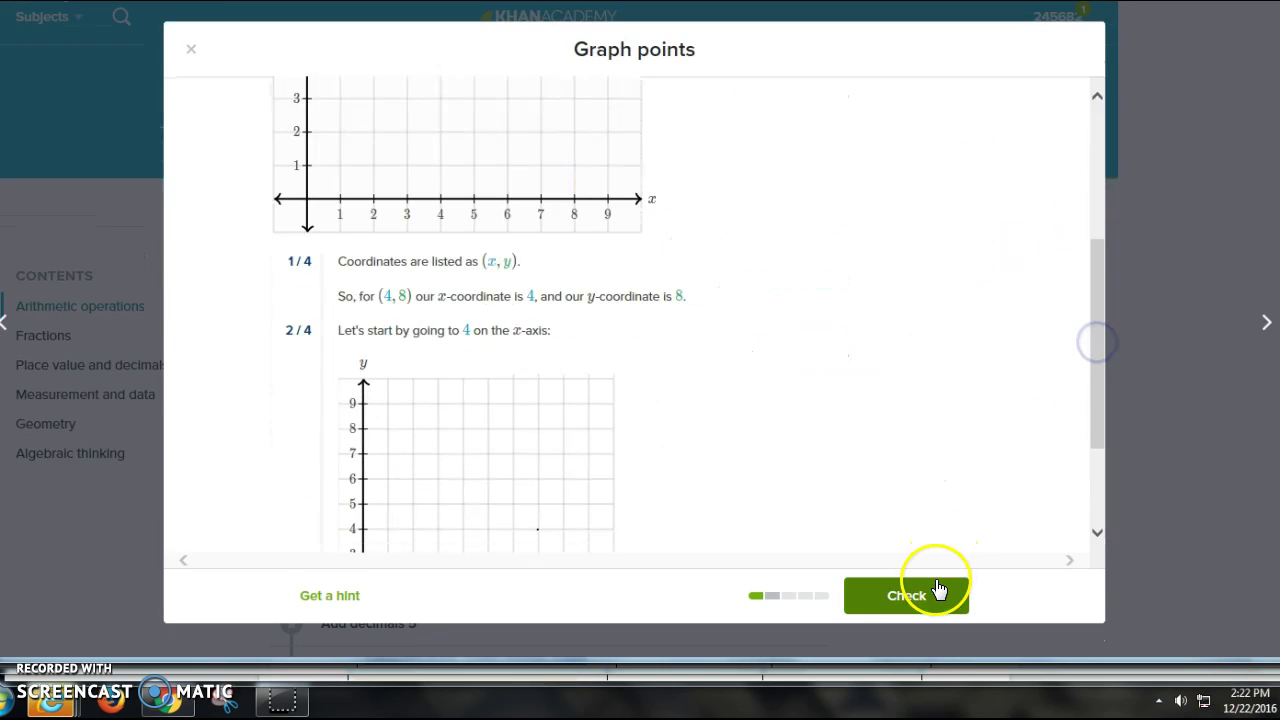
click(828, 244)
scroll(828, 244, up, 4)
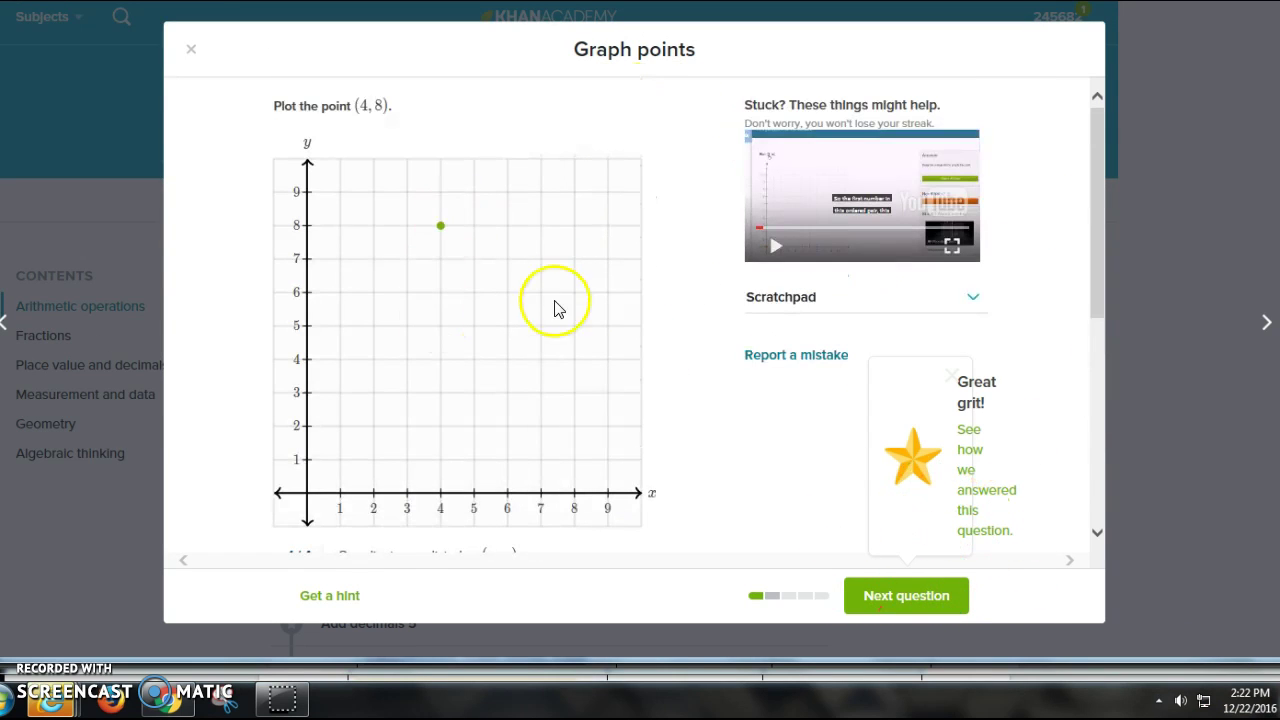
Step: Close the Graph points exercise and return to Geometry in the 5th grade practice list
click(191, 49)
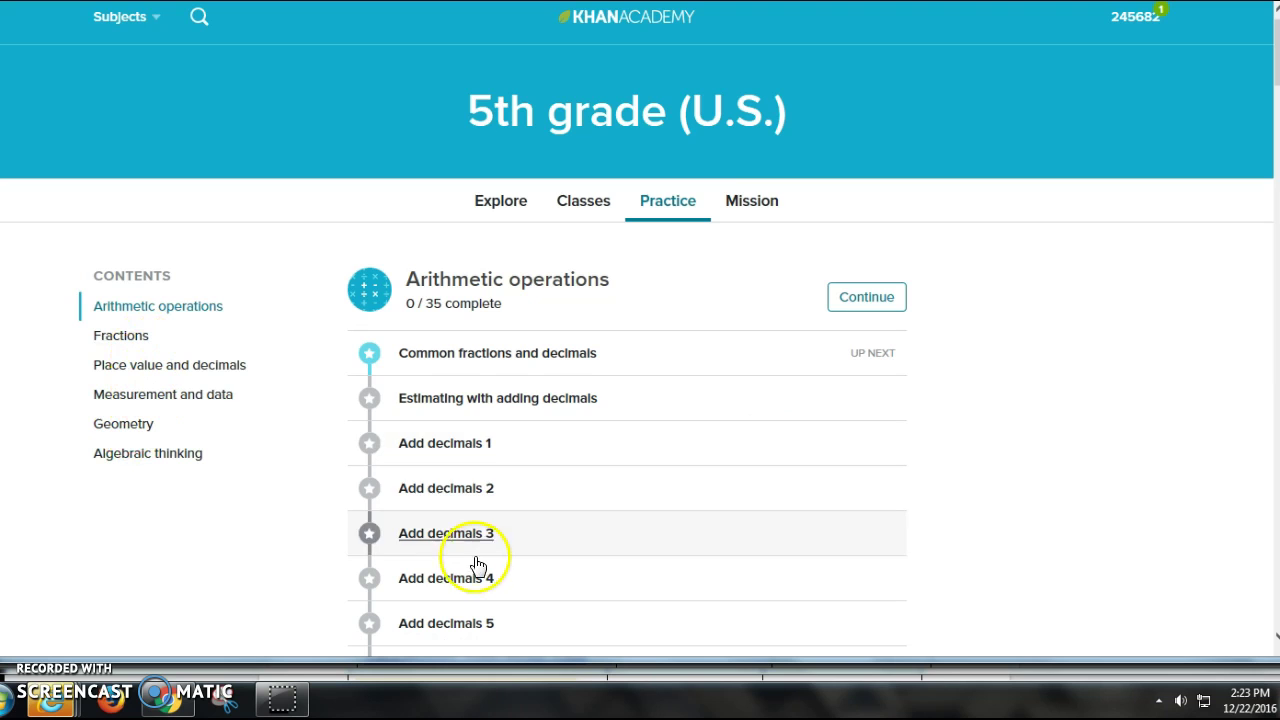
click(146, 423)
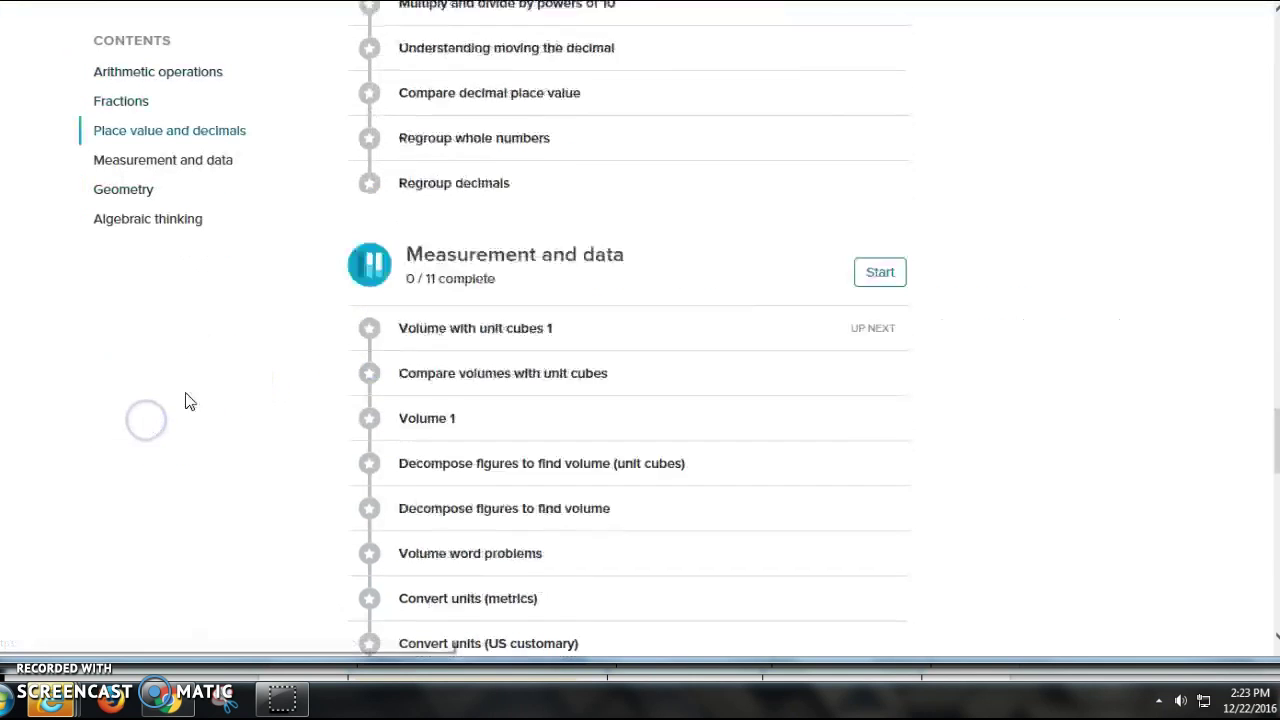